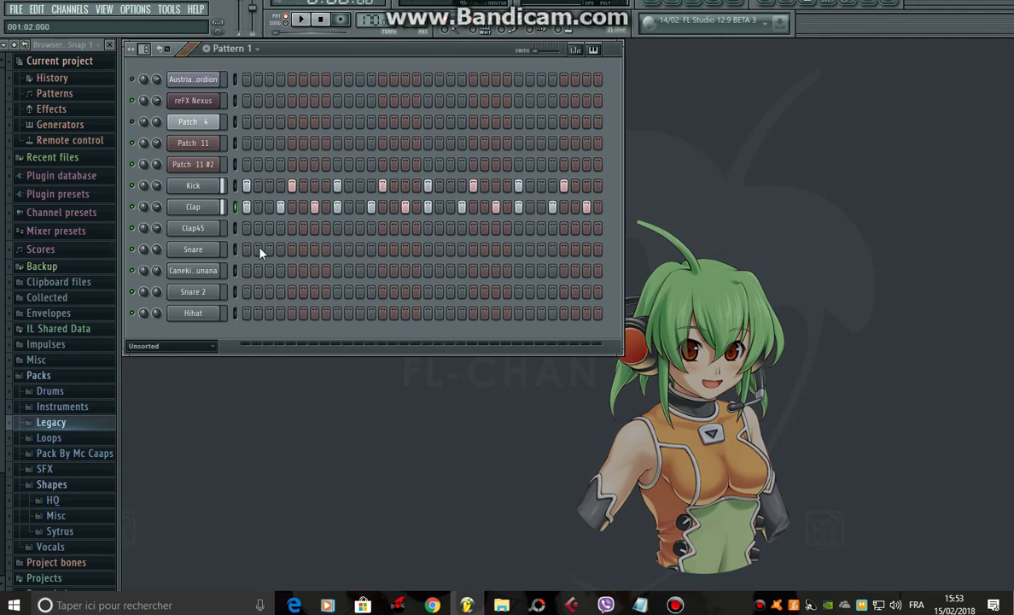
Add Snare hits on steps 1, 4, 7, 9, 12, 15, 17, 20, 23, 25, 28 and 31 of Pattern 1.
left_click(193, 228)
key("space")
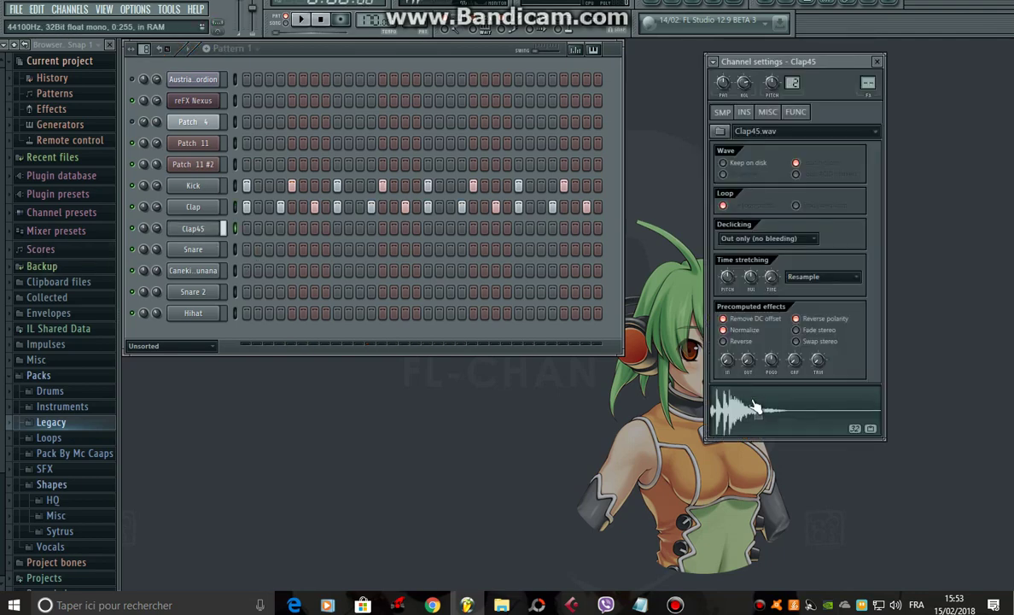
left_click(209, 250)
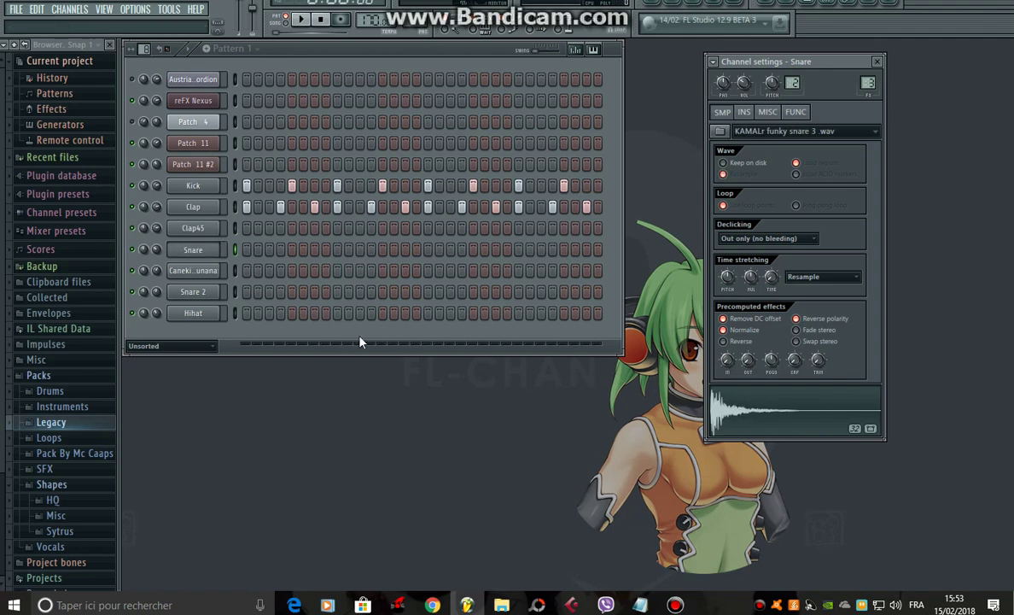
left_click(248, 249)
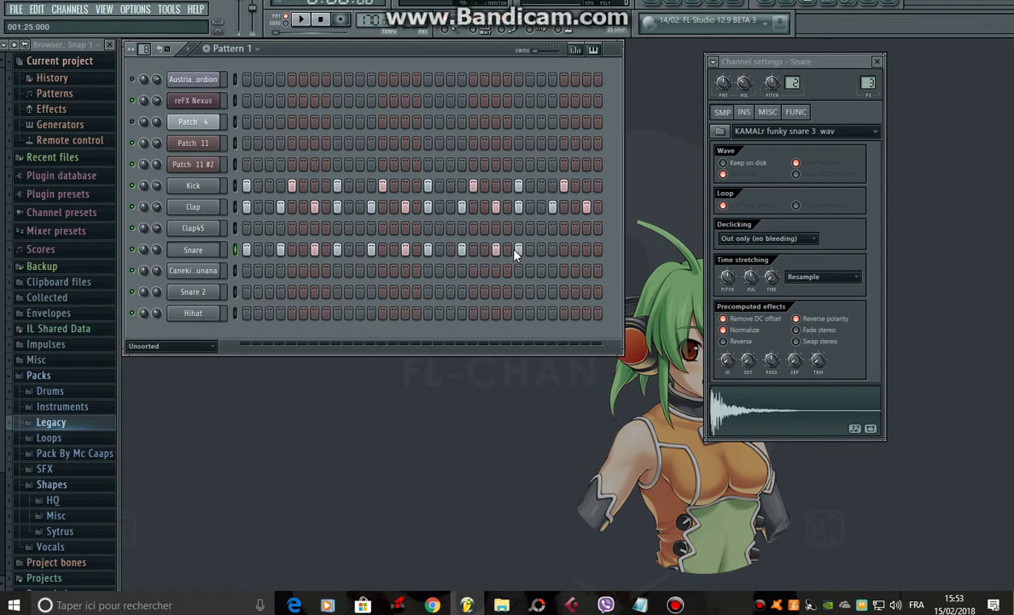
left_click(552, 249)
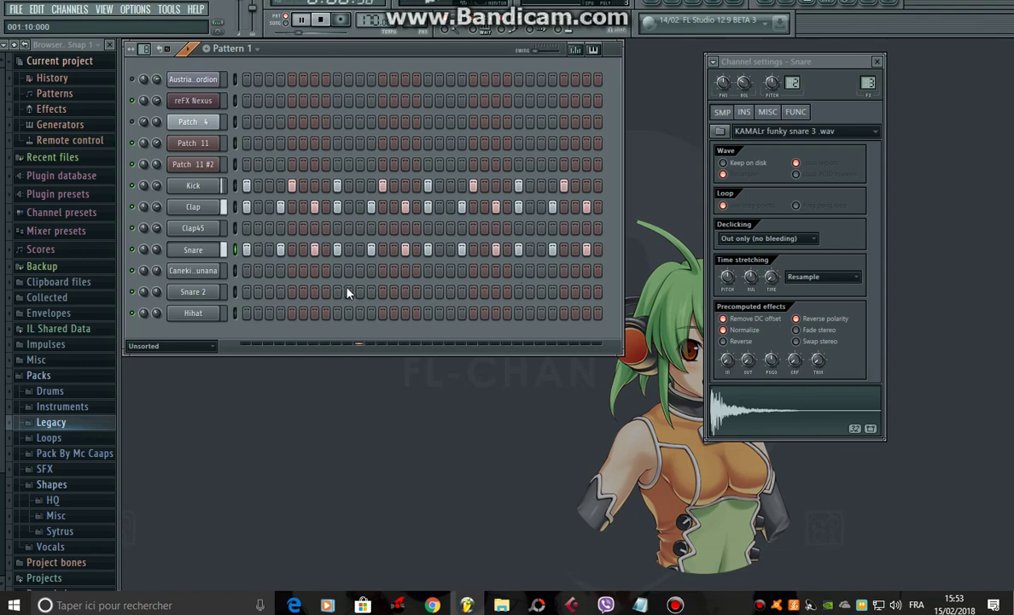
Add Canekinha Funana hits on steps 1, 4, 7, 9, 12, 15, 17, 20, 23, 25, 28 and 31, and preview its sample.
left_click(215, 274)
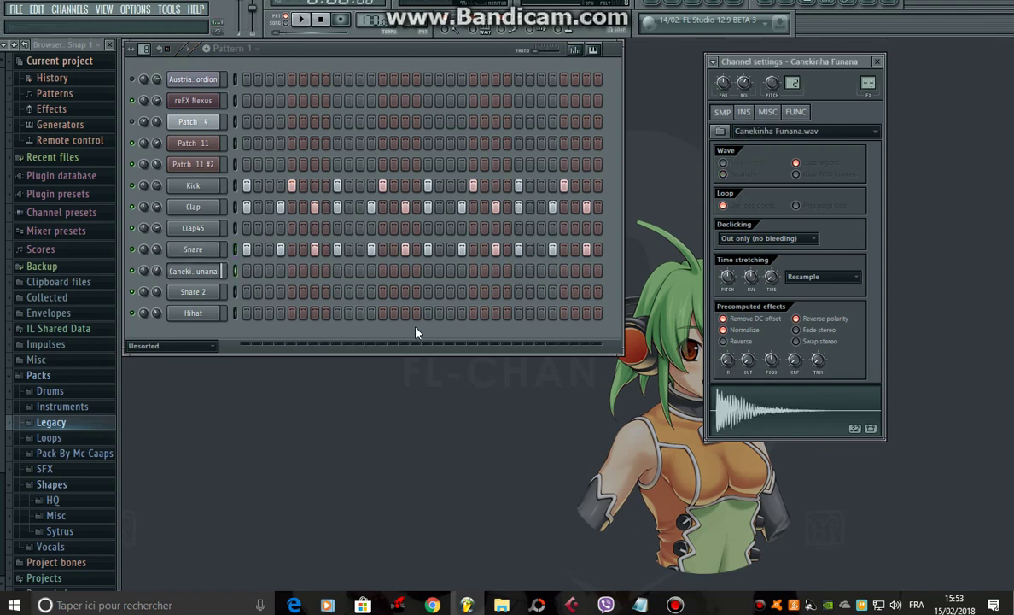
left_click(247, 271)
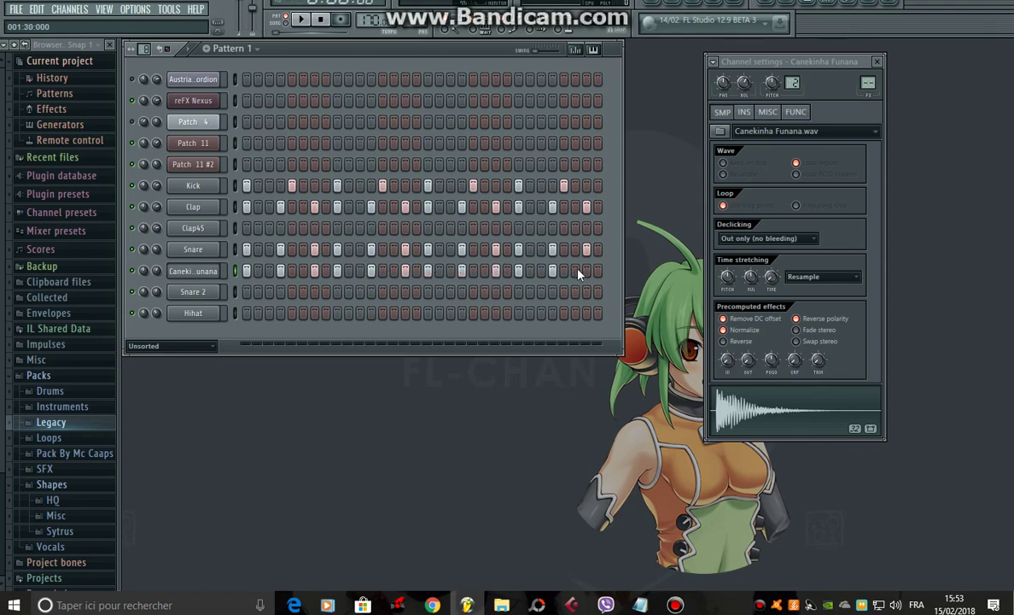
left_click(739, 426)
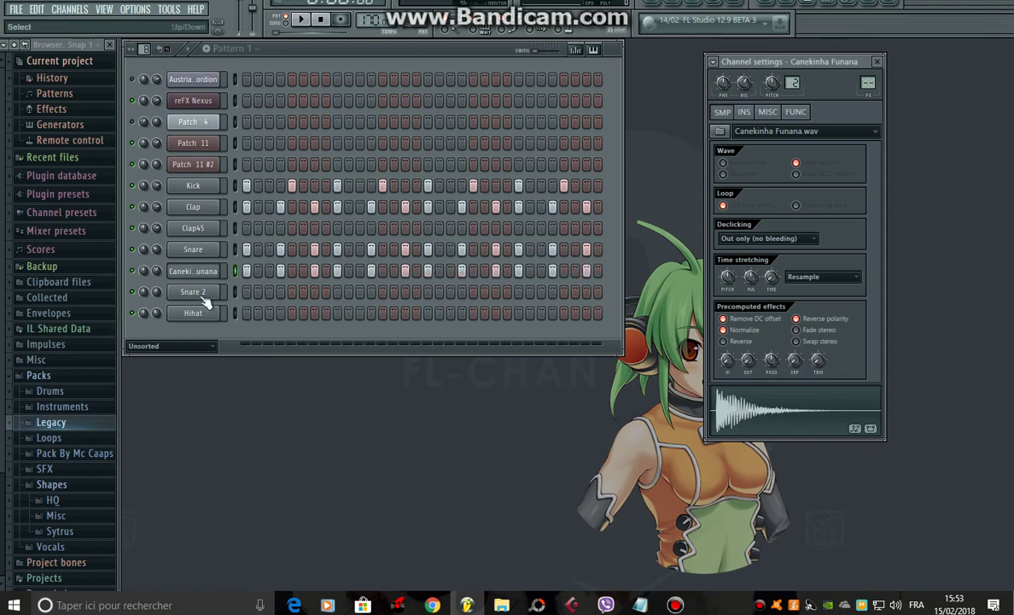
Preview the Snare 2 sample, place its hits on steps 7, 15, 23 and 31, and play the pattern.
left_click(202, 295)
left_click(734, 414)
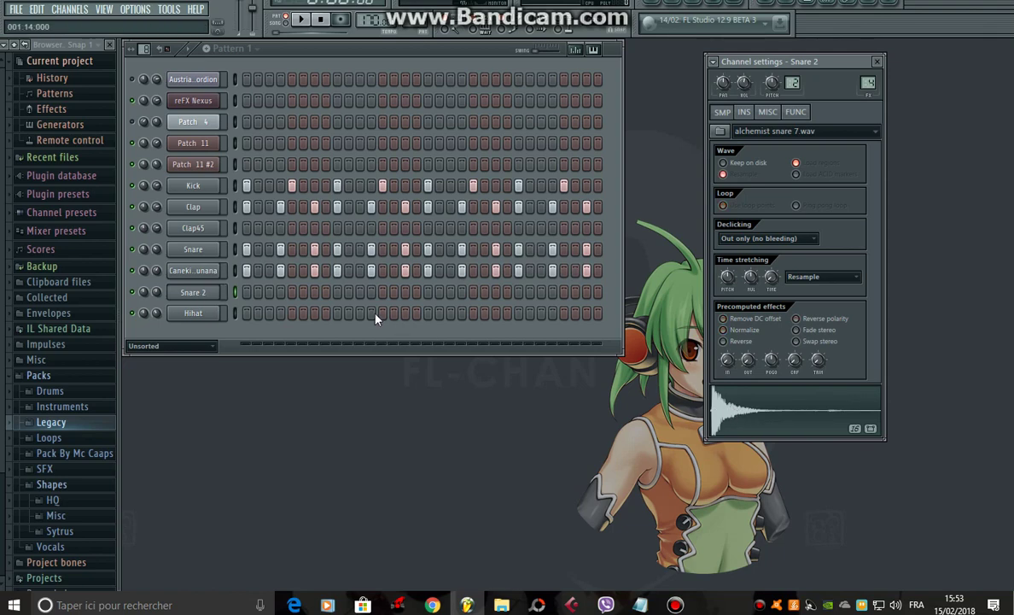
left_click(316, 292)
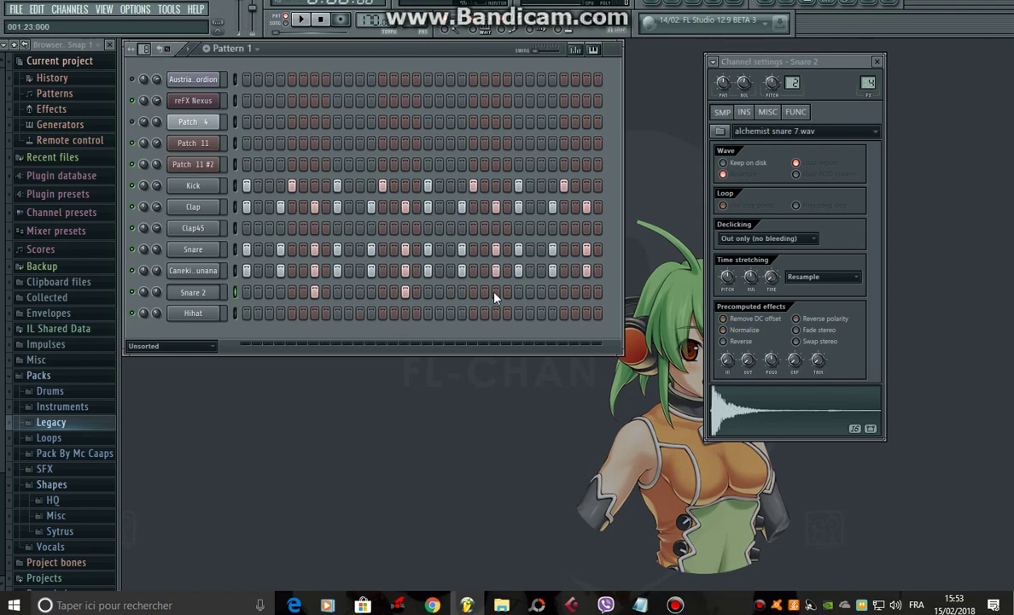
key("space")
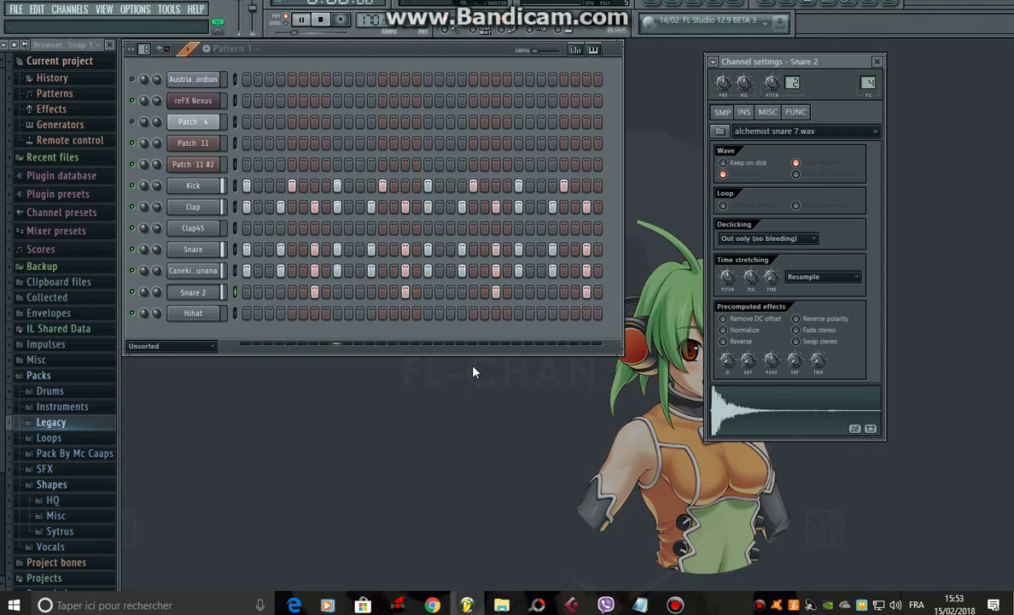
key("space")
Add Hihat hits on steps 3, 11, 19 and 27, and play back the full drum pattern.
left_click(268, 313)
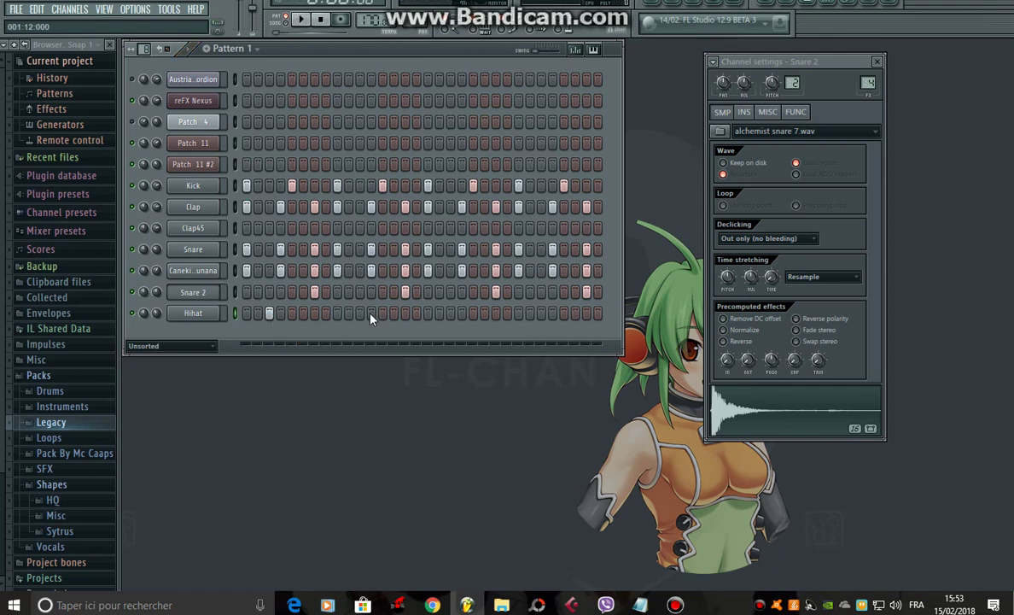
left_click(540, 312)
left_click(204, 312)
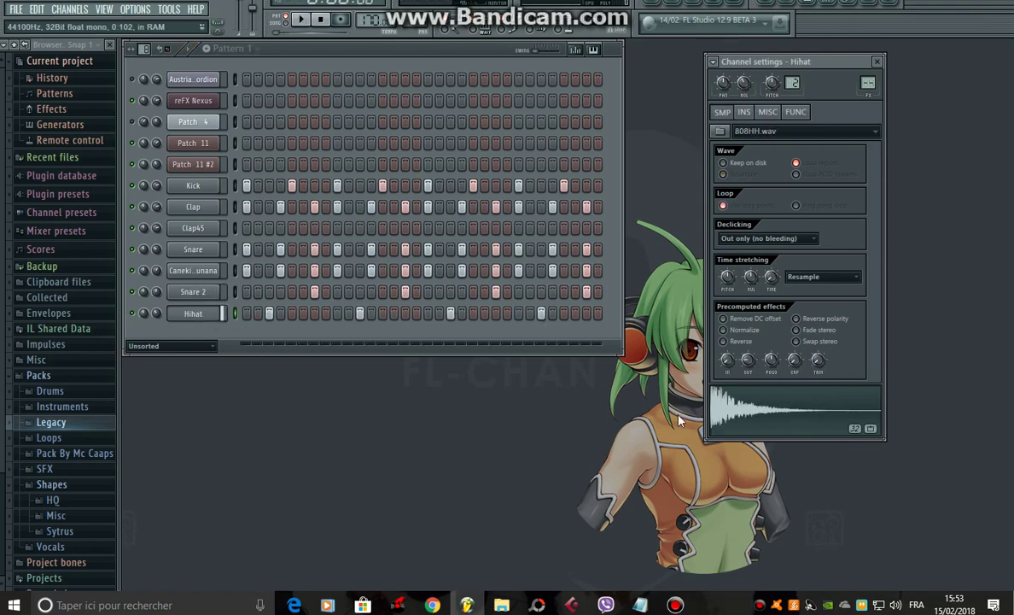
key("space")
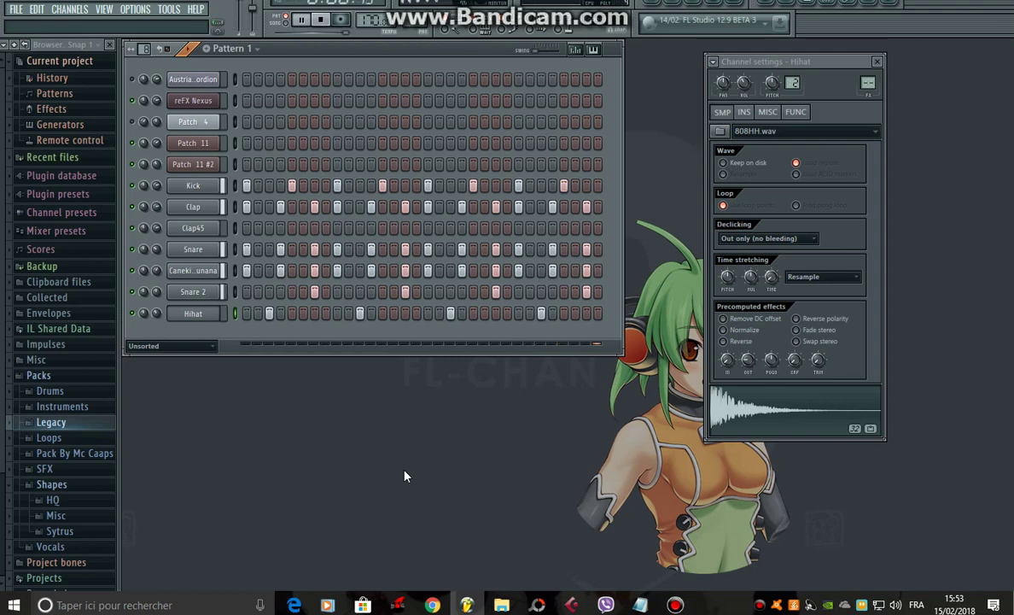
In Notepad, write "keli eh um bateria de funana bazico" and "nhos pode faze de nhos agrado" on two lines, and erase all the text.
left_click(640, 604)
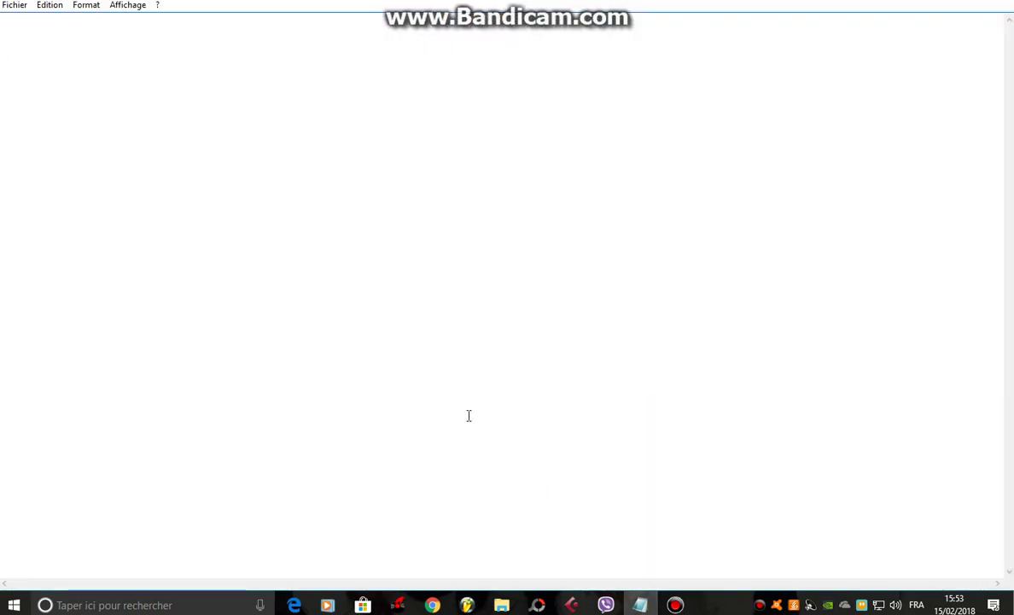
type("keli eh u")
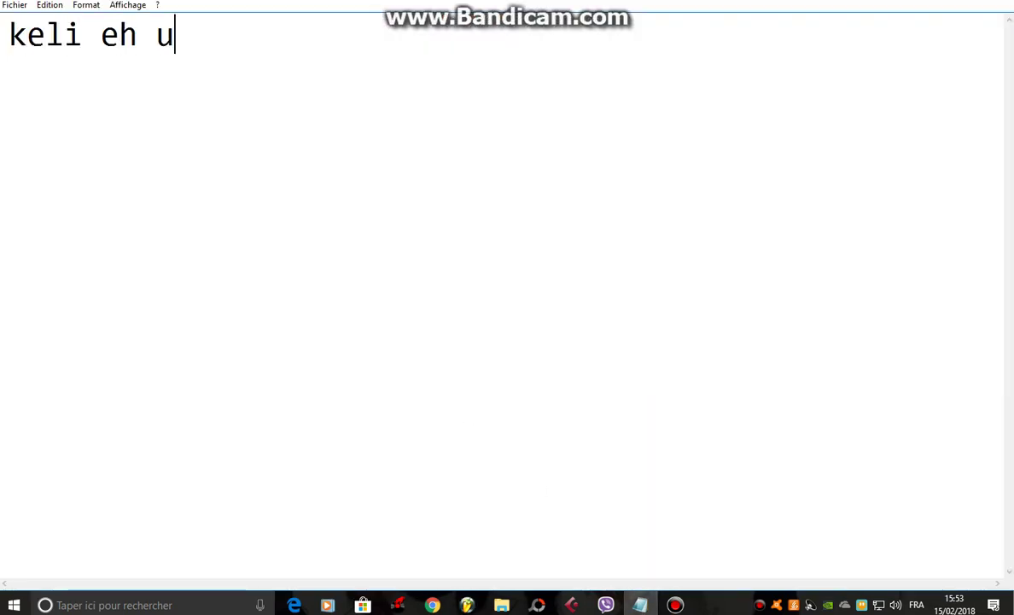
type("m bateria ")
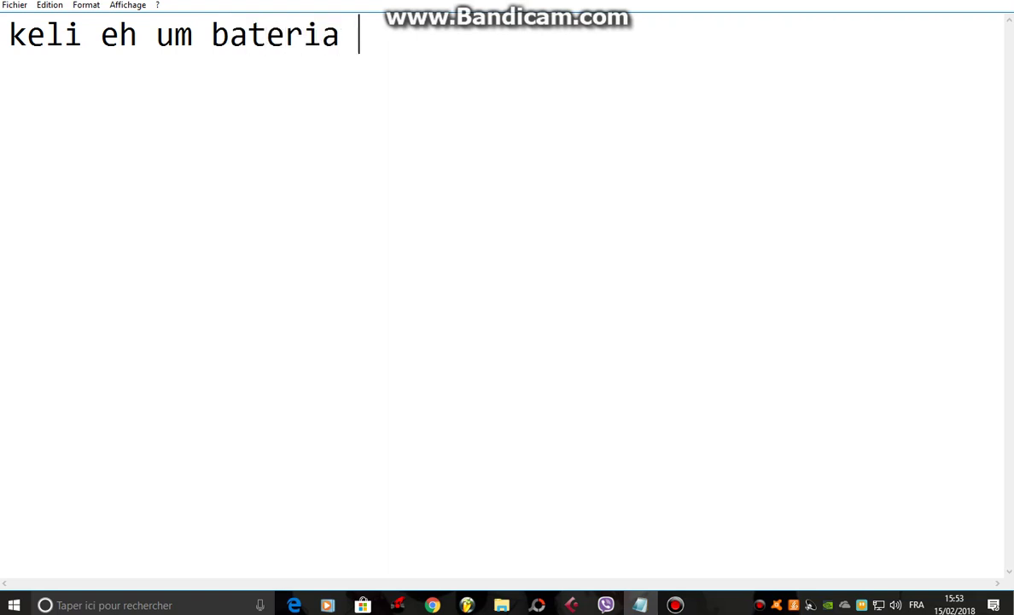
type("de funana ")
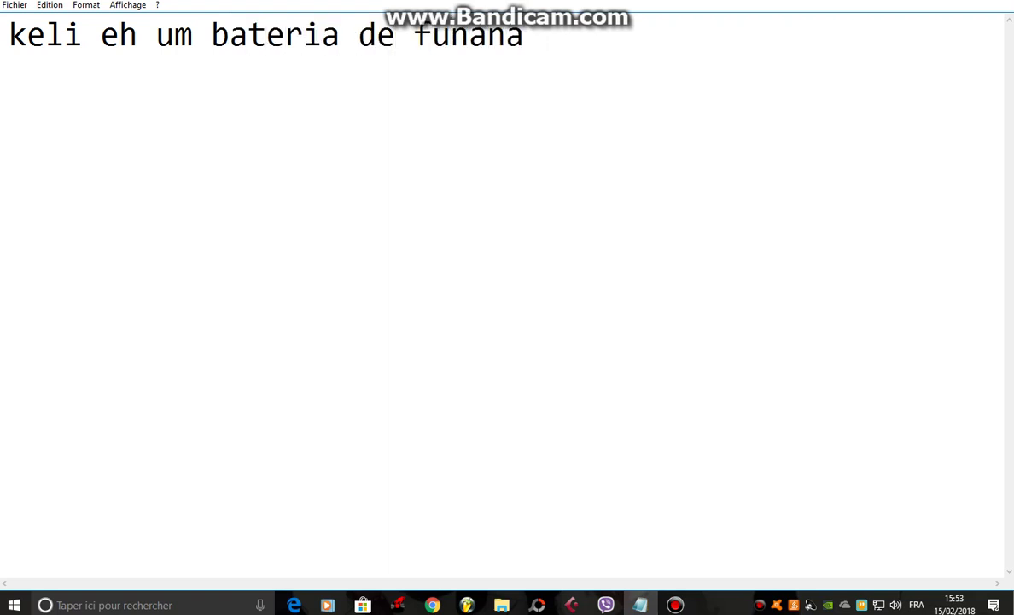
type("bazico ")
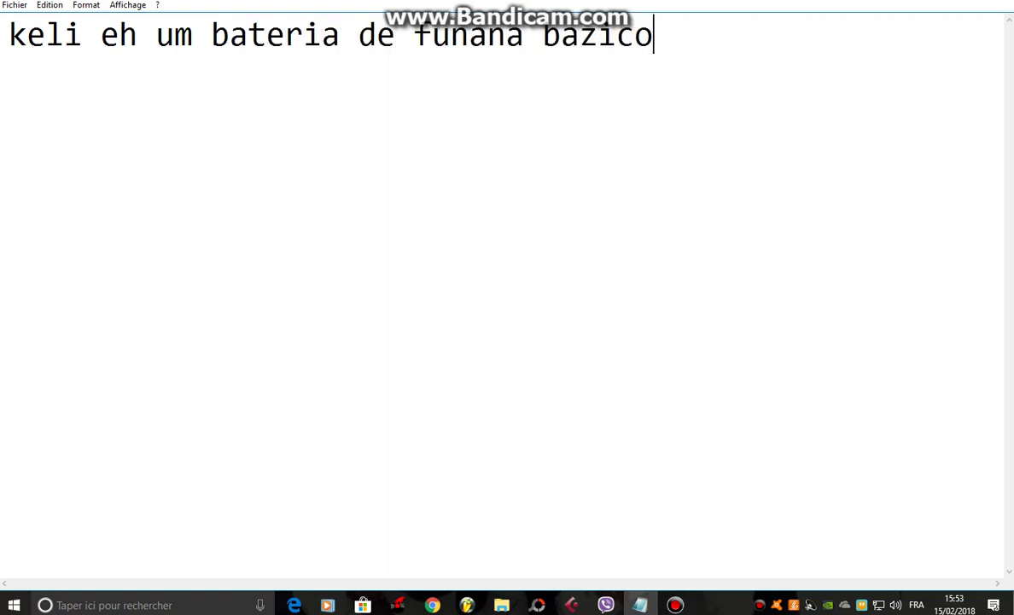
type("nhos pode")
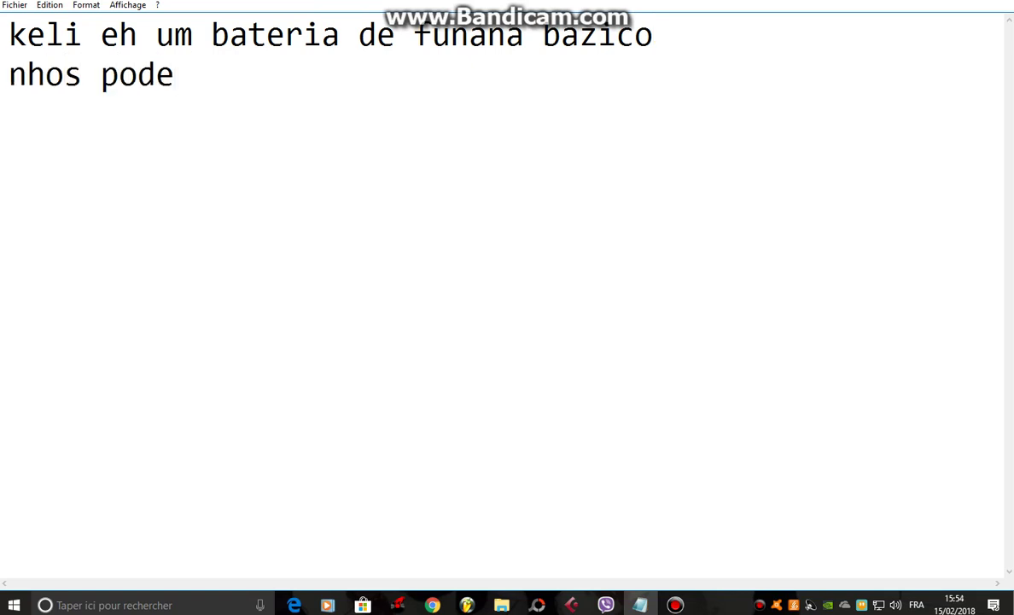
type(" faze d")
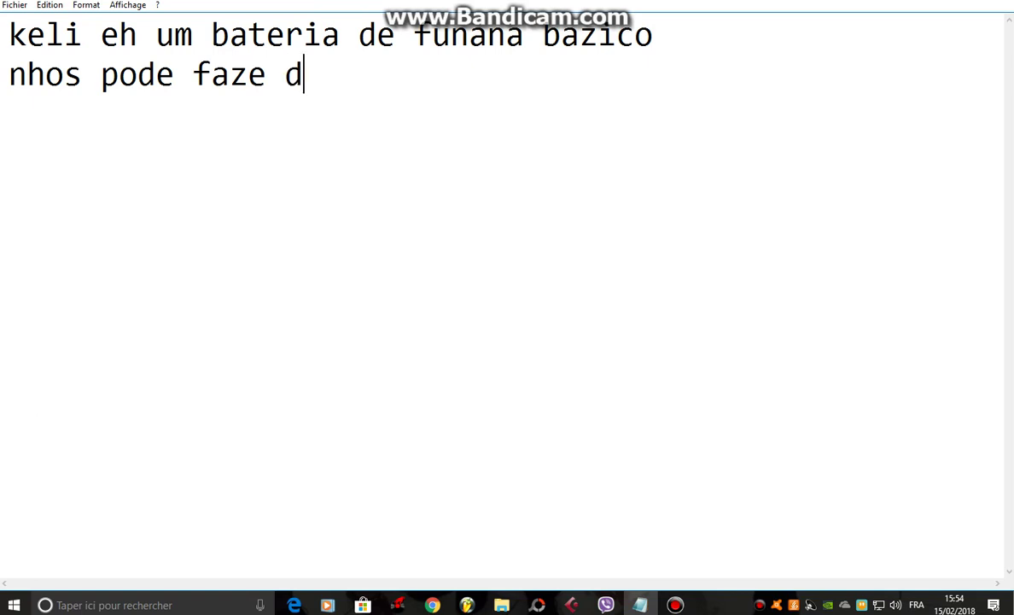
type("e nhos agrado")
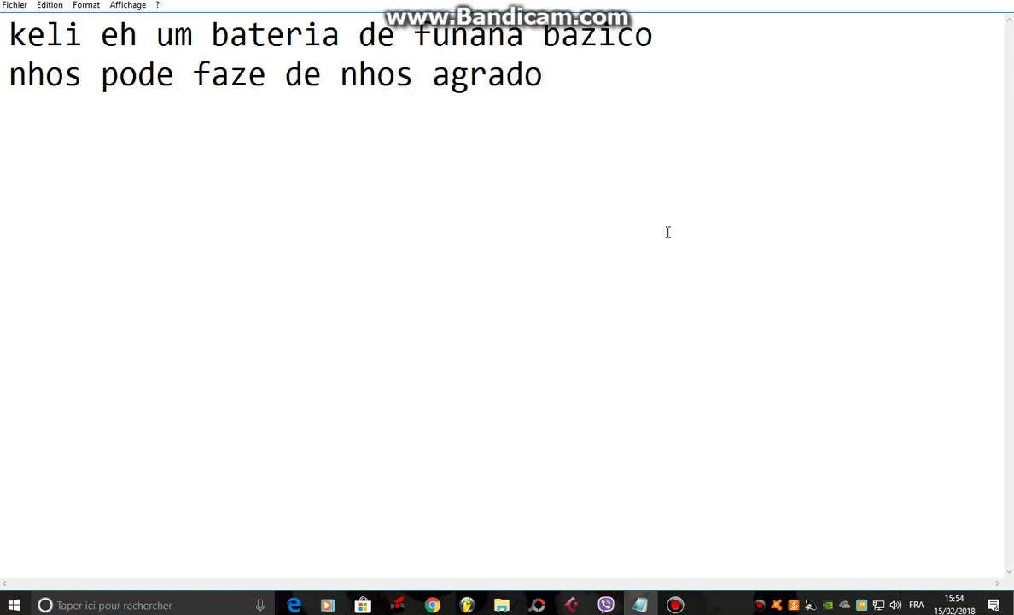
key("ctrl+shift+Left")
key("ctrl+a")
key("BackSpace")
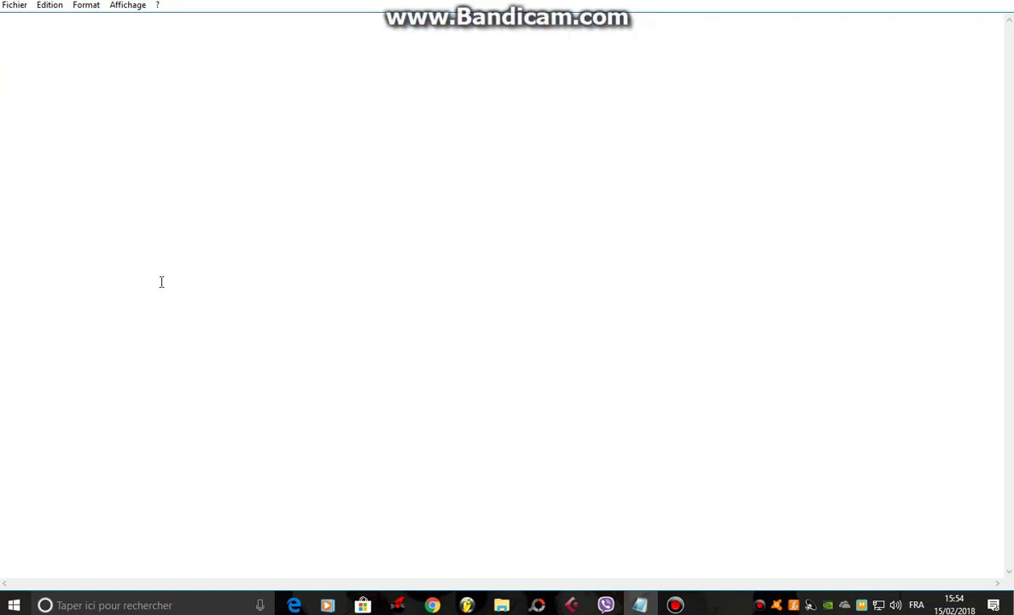
Switch to FL Studio, stop the playback of Pattern 1, and play Pattern 2.
left_click(469, 604)
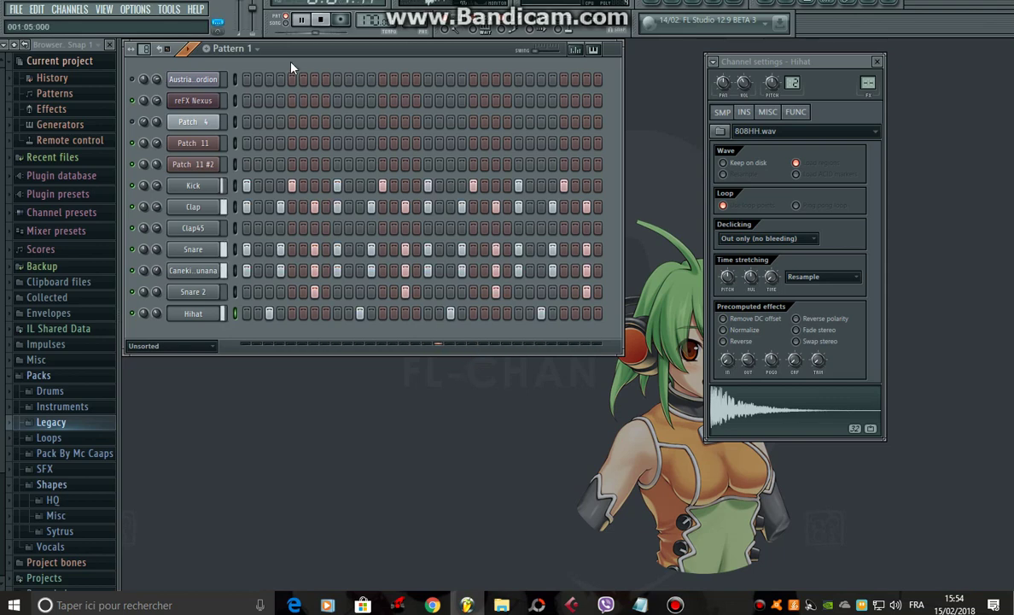
key("space")
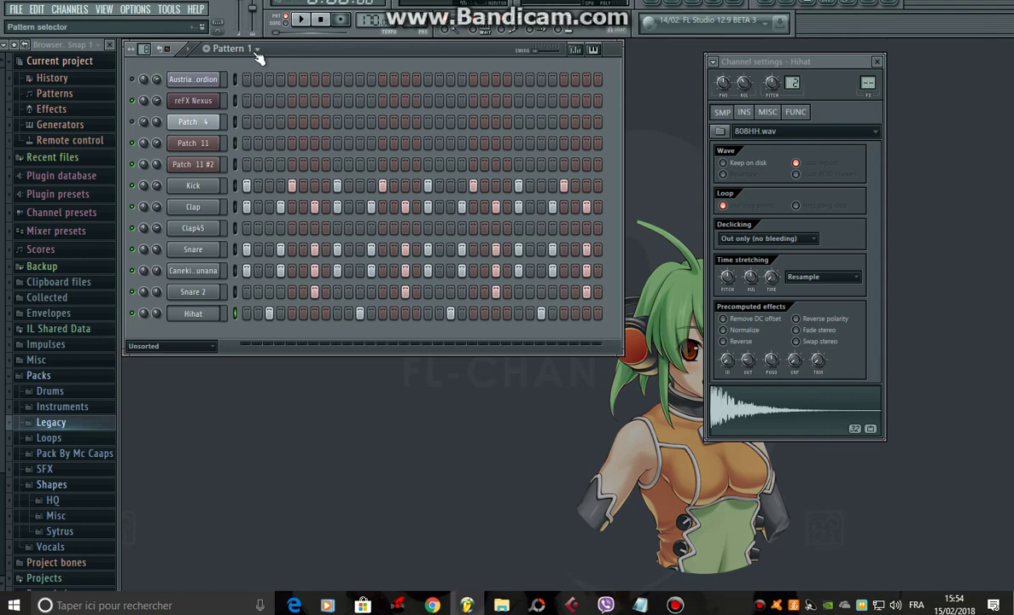
left_click(257, 51)
left_click(237, 80)
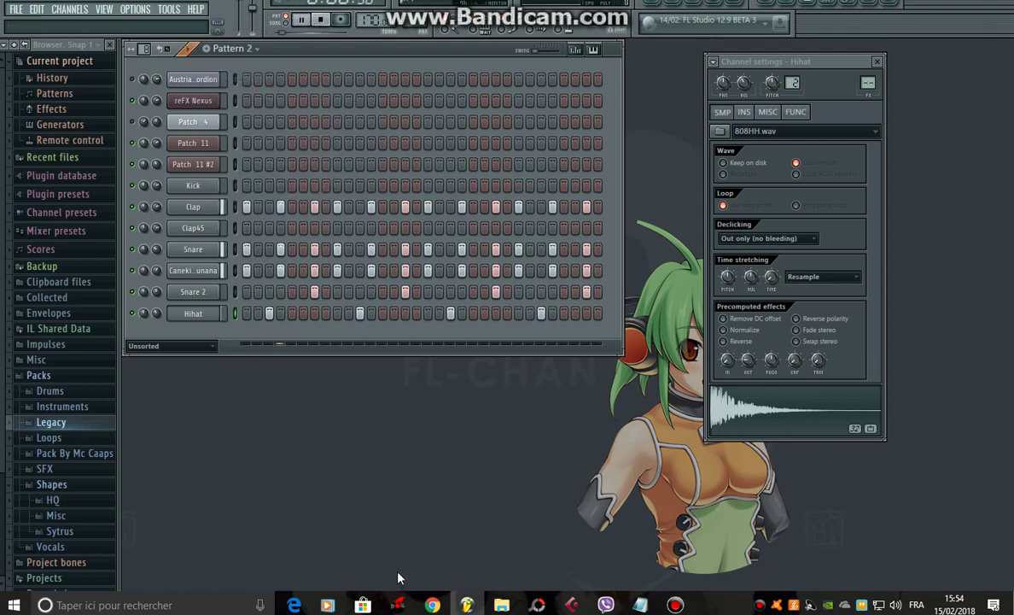
In Notepad, write "resto djan tinha tudo feito eh so pan da nhos un noçao" and erase the text.
left_click(640, 604)
type("res")
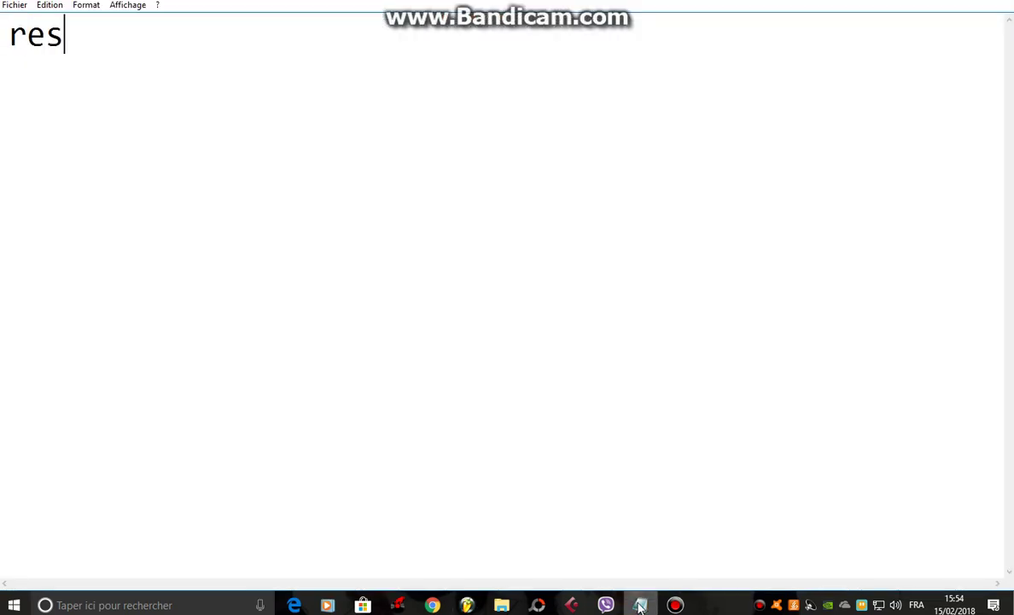
type("to djan ti")
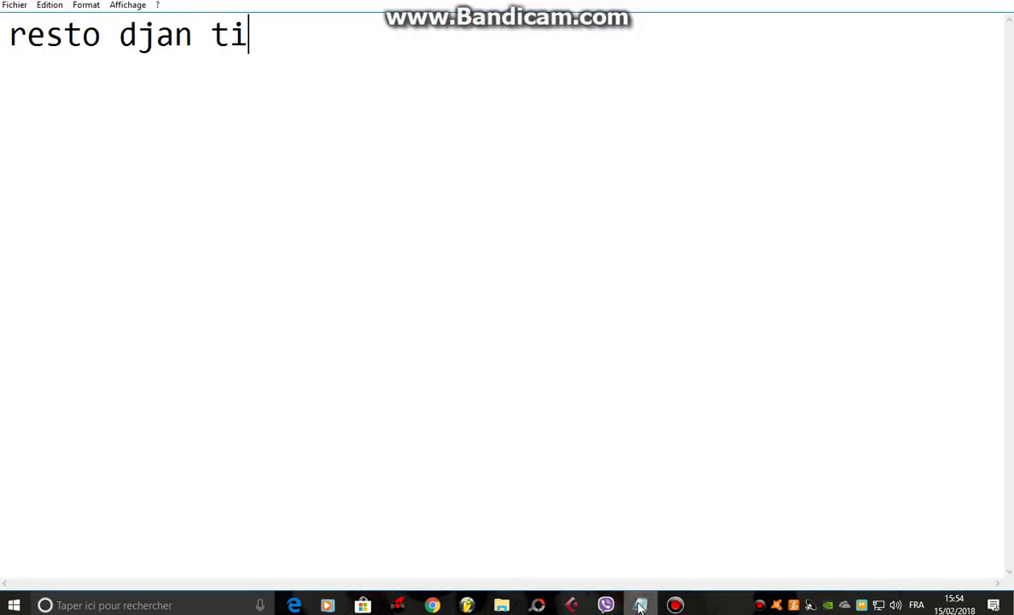
type("nha tudo fe")
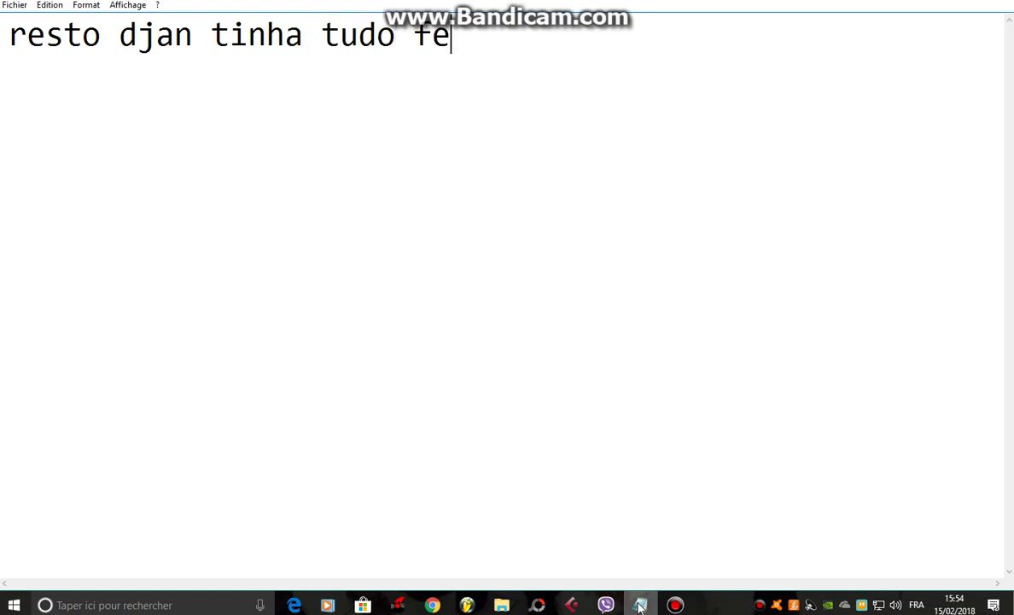
type("ito en so p")
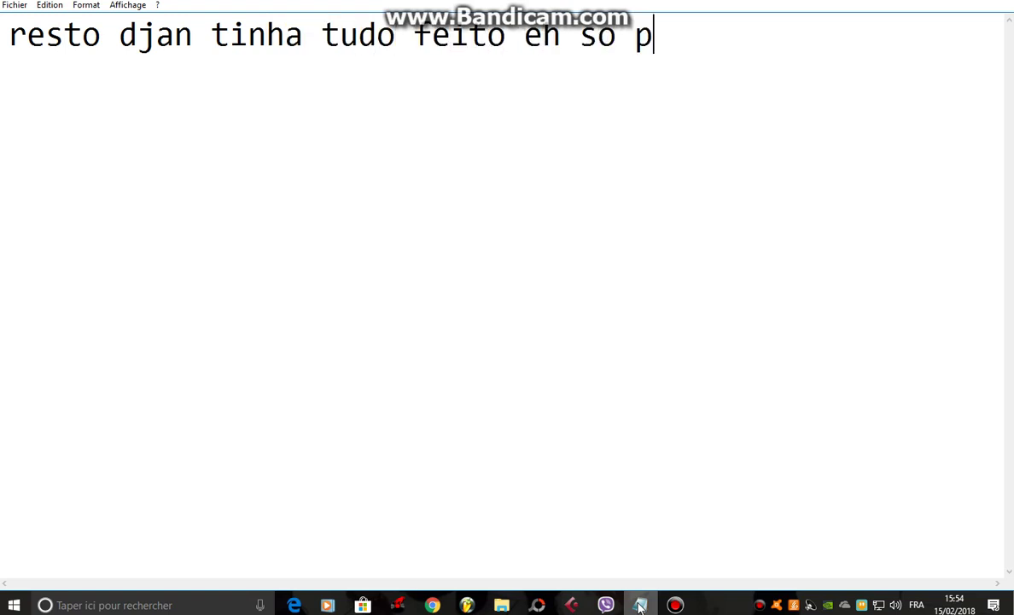
type("an da nhos ")
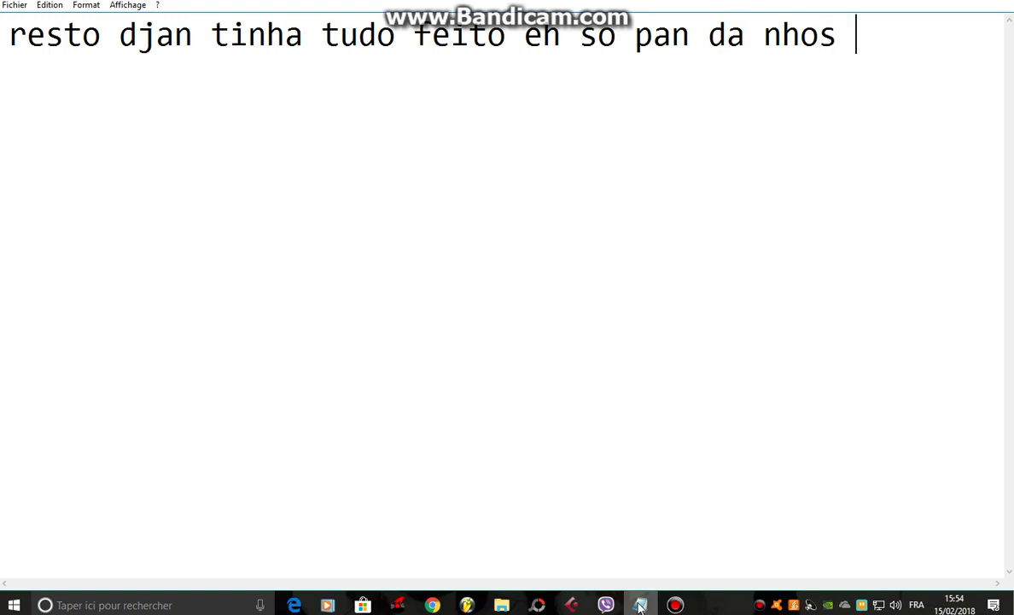
type("un noç")
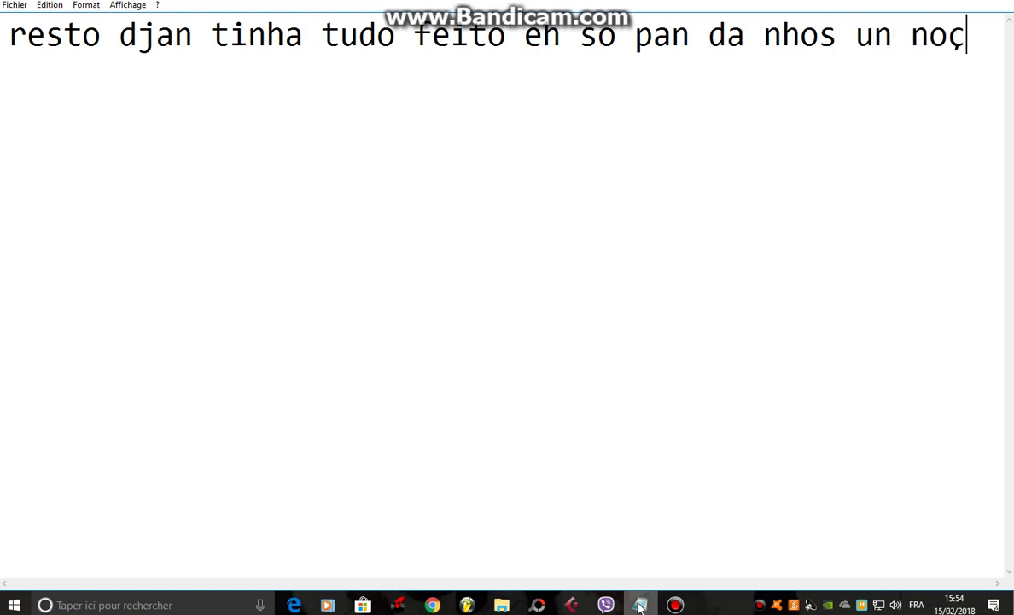
type("ao")
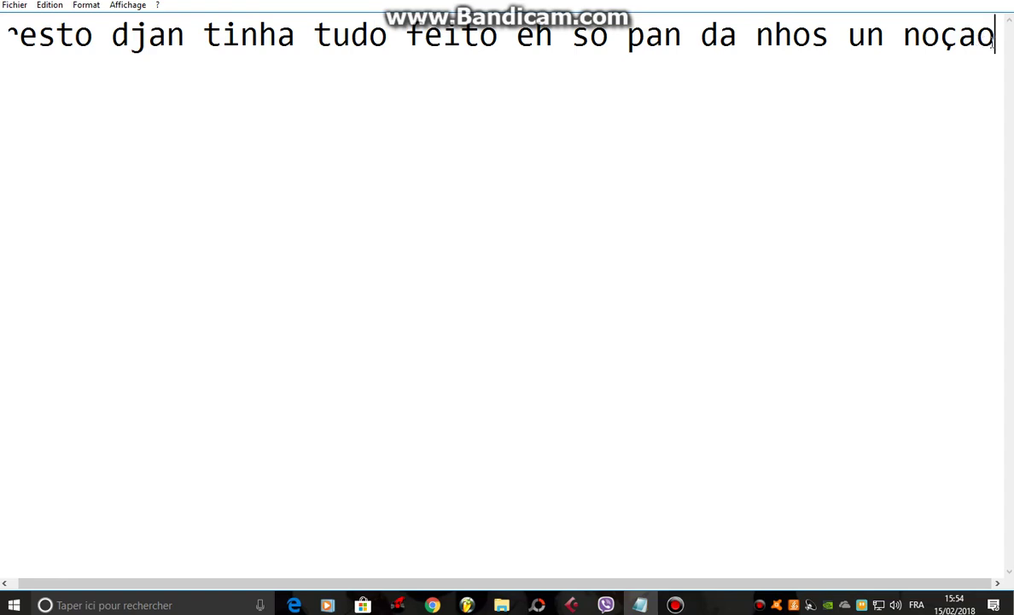
left_click_drag(992, 42, 1, 73)
key("Delete")
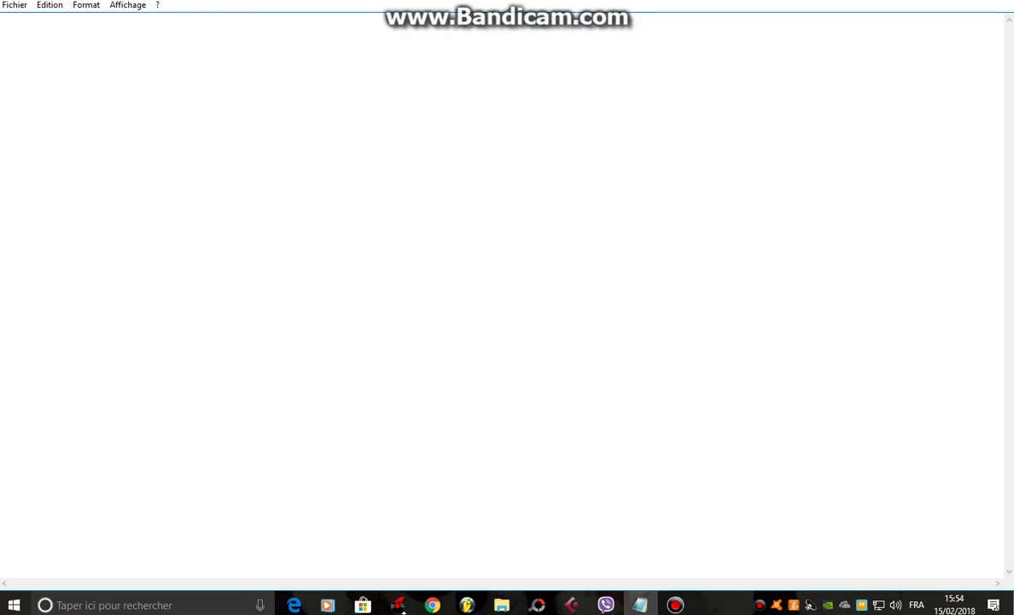
Switch to FL Studio, stop the playback of Pattern 2, and play Pattern 3.
left_click(398, 604)
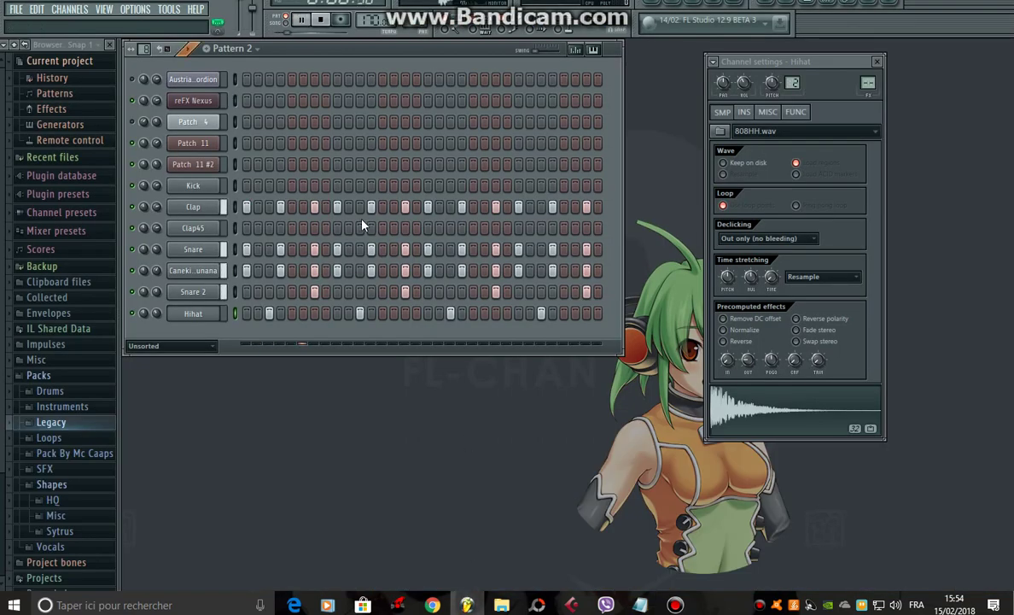
key("space")
left_click(245, 50)
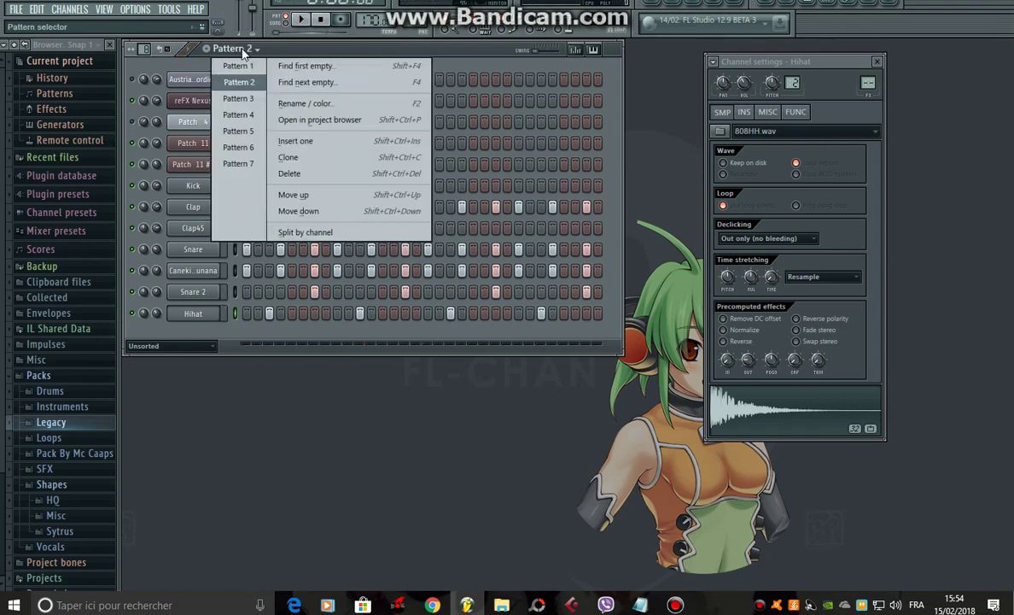
left_click(137, 154)
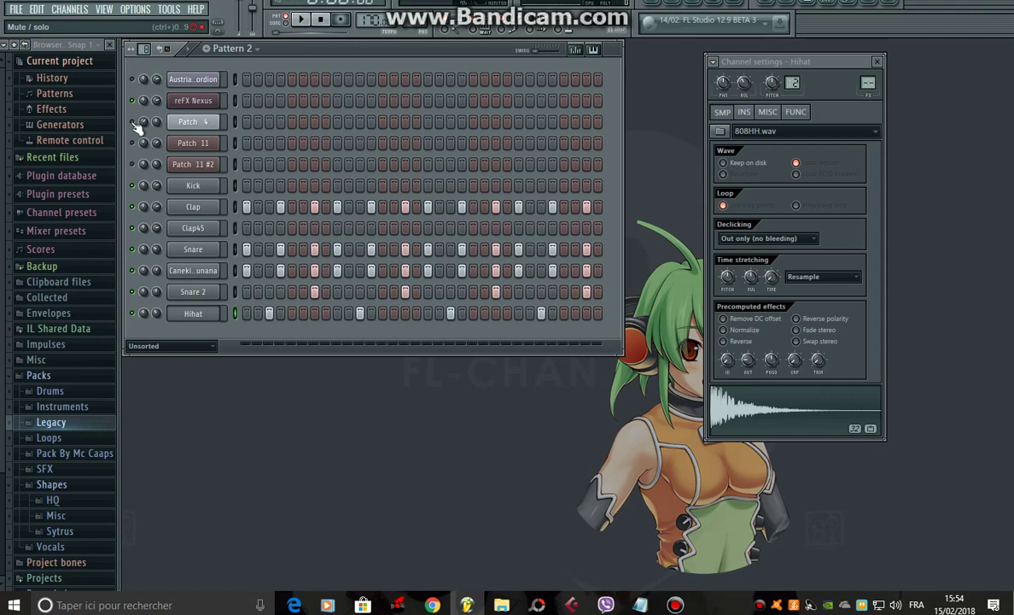
left_click(243, 53)
left_click(236, 96)
key("space")
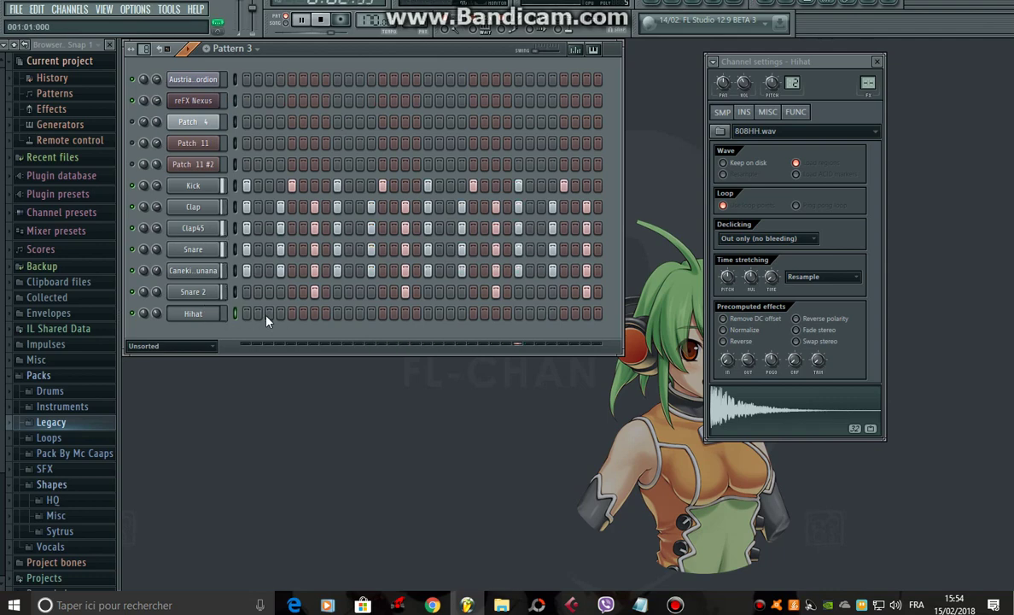
Stop Pattern 3 and play Pattern 4 in the step sequencer.
key("space")
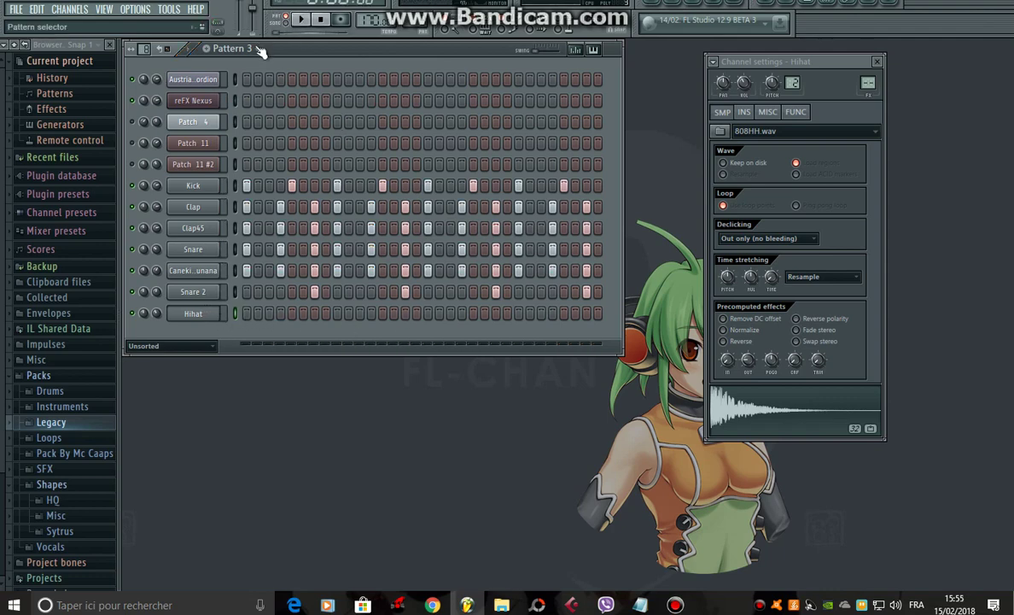
left_click(261, 52)
left_click(241, 109)
key("space")
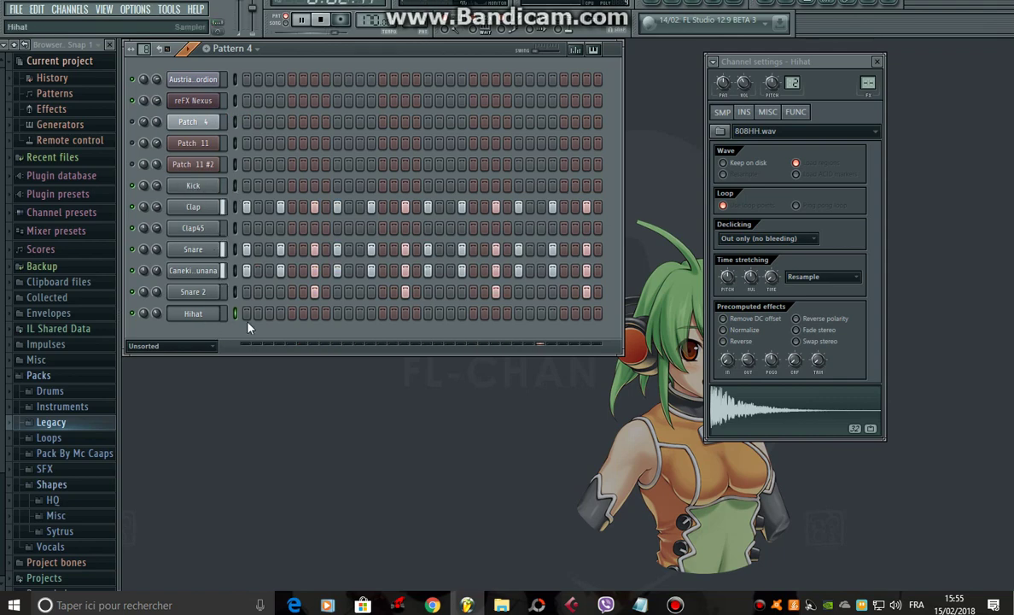
Change the playing pattern to Pattern 5 and stop the playback after listening.
left_click(234, 49)
left_click(259, 130)
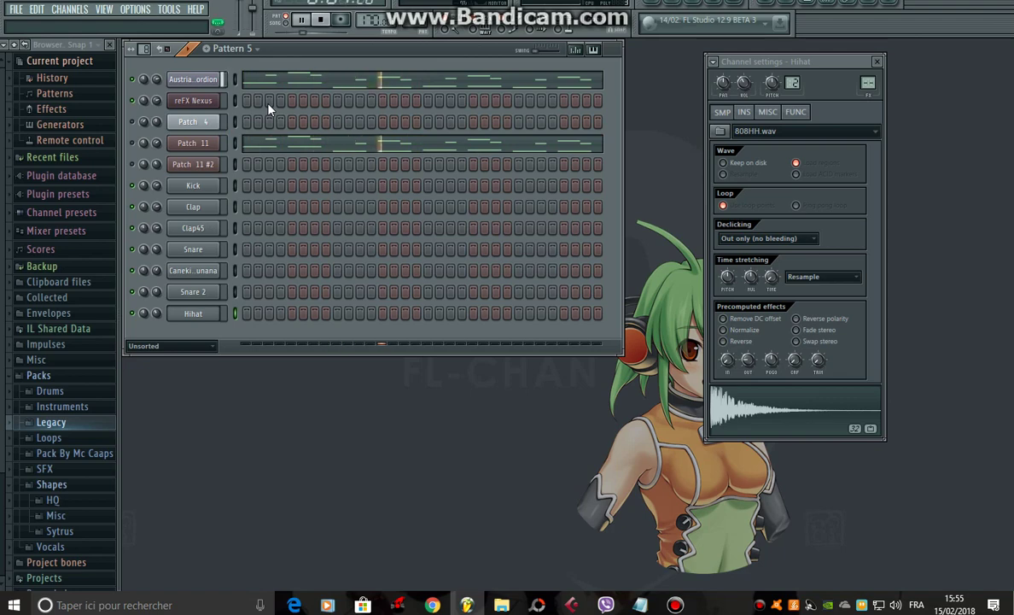
key("space")
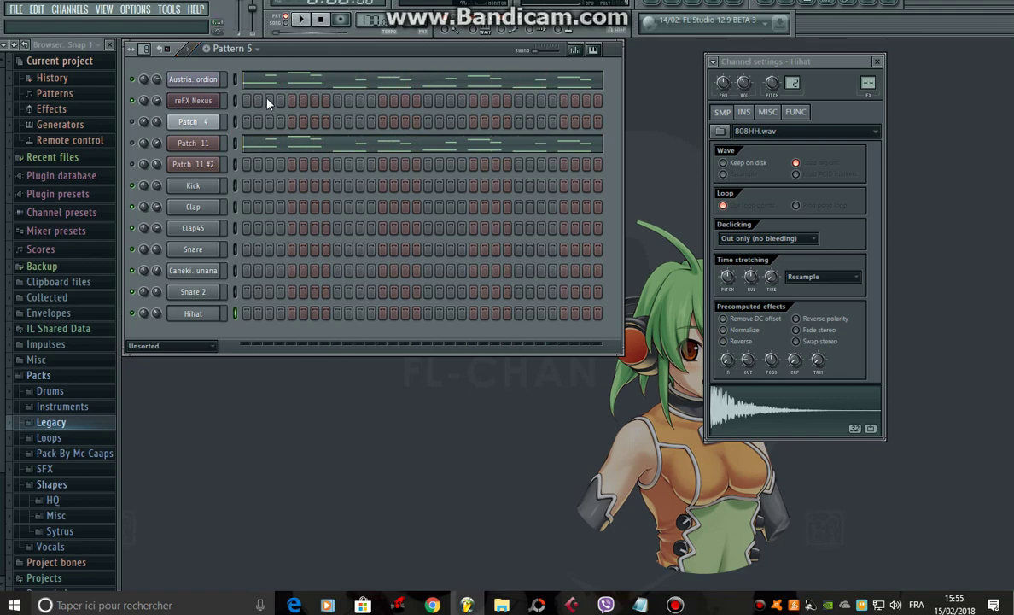
Open the Austrian accordion's piano roll in Pattern 5, show the whole melody, and play it back.
left_click(256, 81)
left_click_drag(348, 70, 459, 76)
key("space")
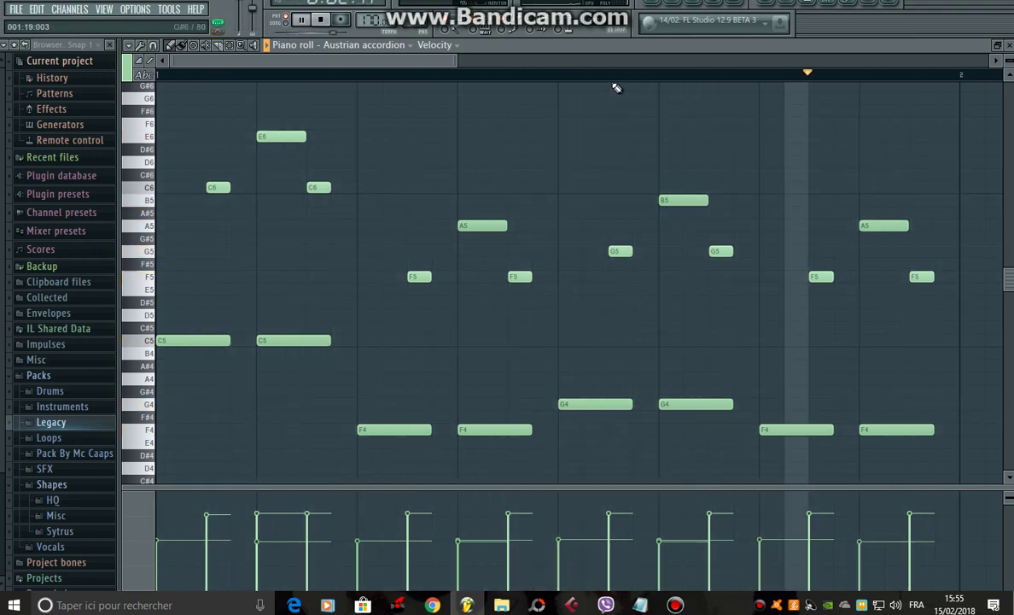
key("space")
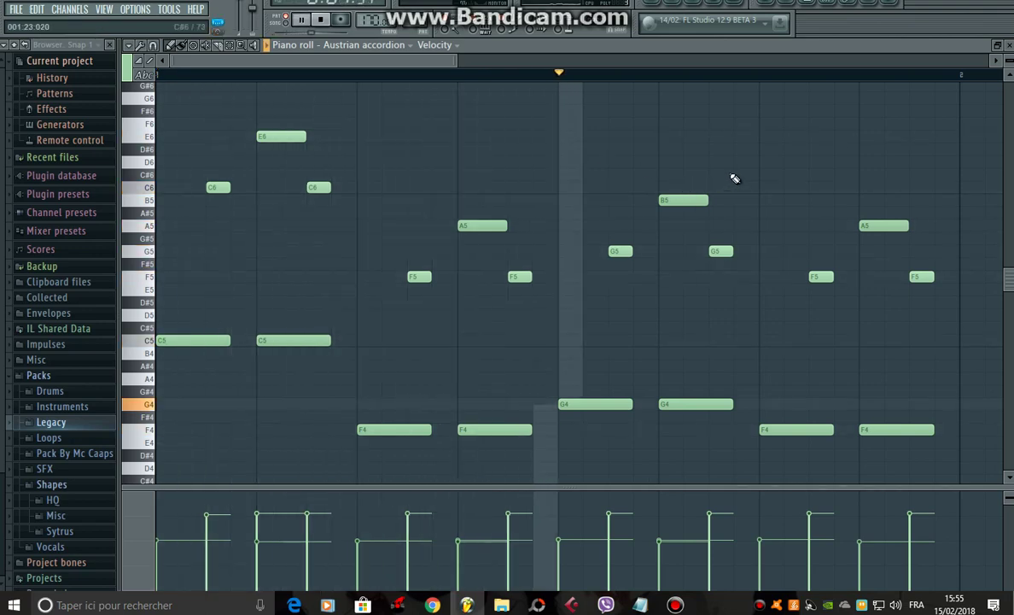
key("space")
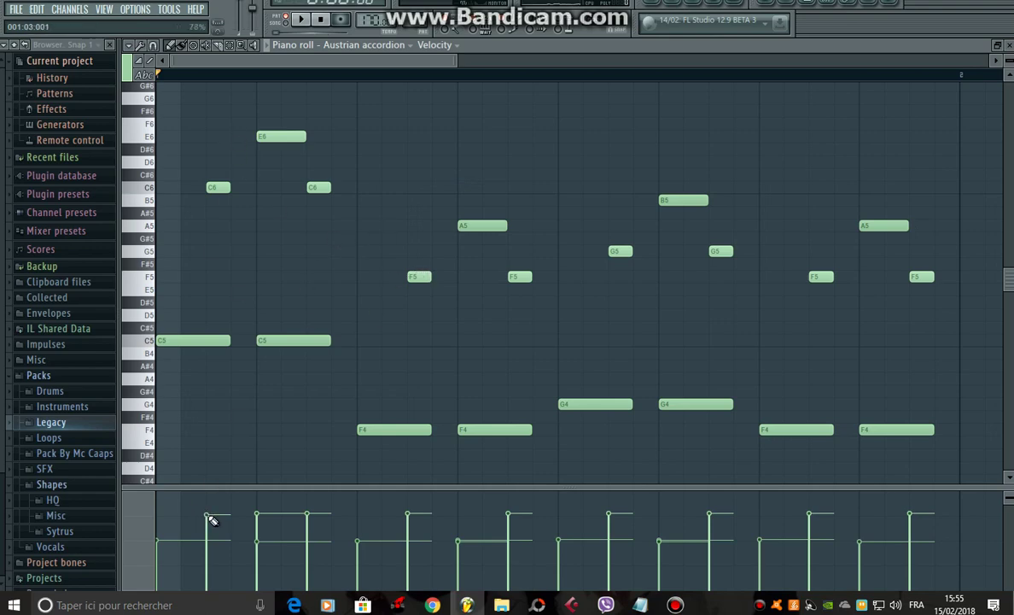
Slightly lower the velocity of the melody's first C6 note and close the piano roll after a playback check.
mouse_move(211, 521)
left_mouse_down()
mouse_move(208, 591)
mouse_move(219, 530)
left_mouse_up()
key("space")
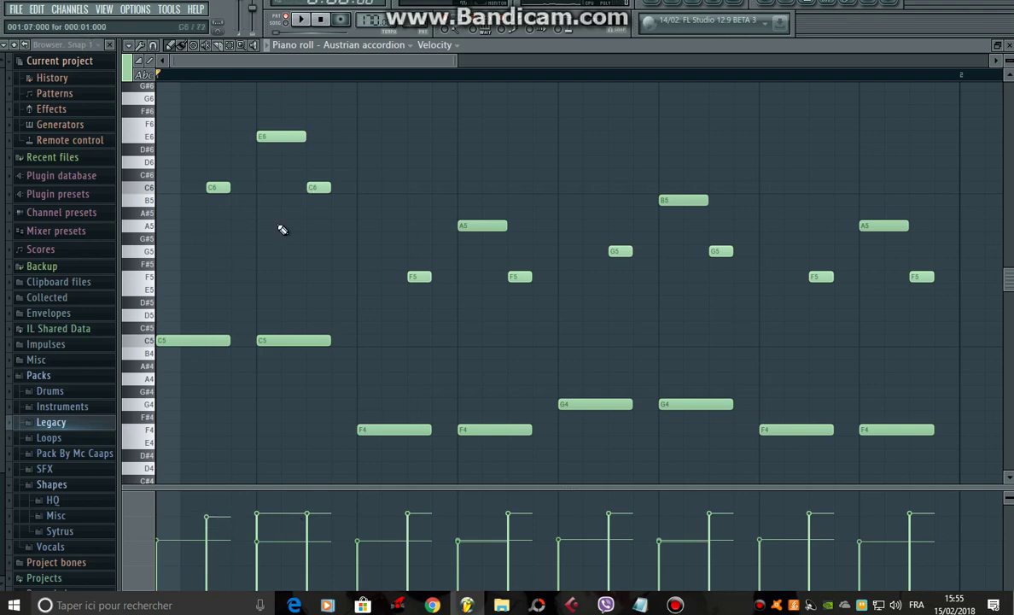
key("space")
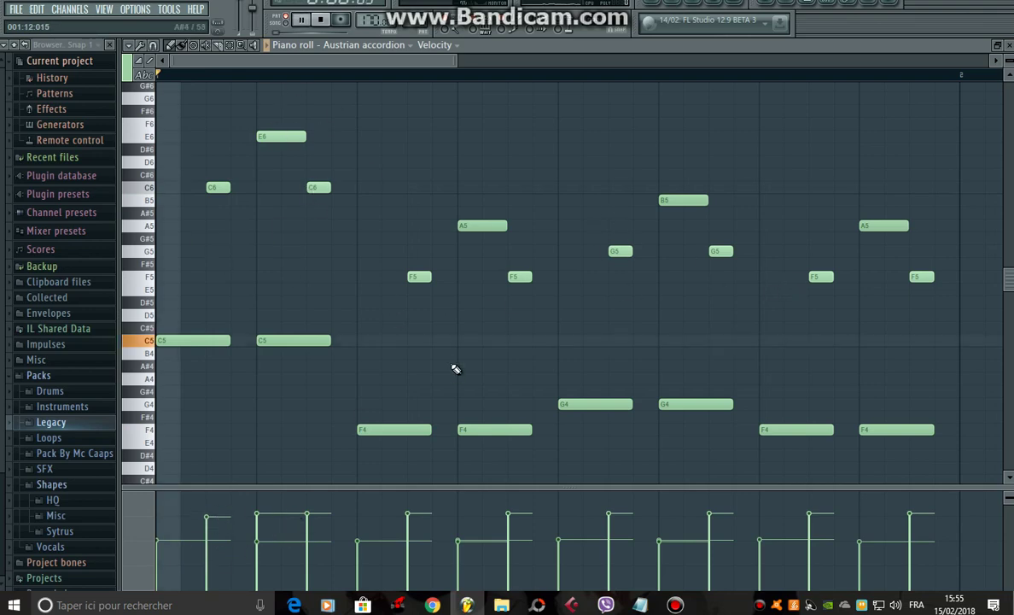
key("space")
left_click(1009, 45)
In Notepad, write "kel melodia li mi ki composital" and erase the text.
left_click(641, 605)
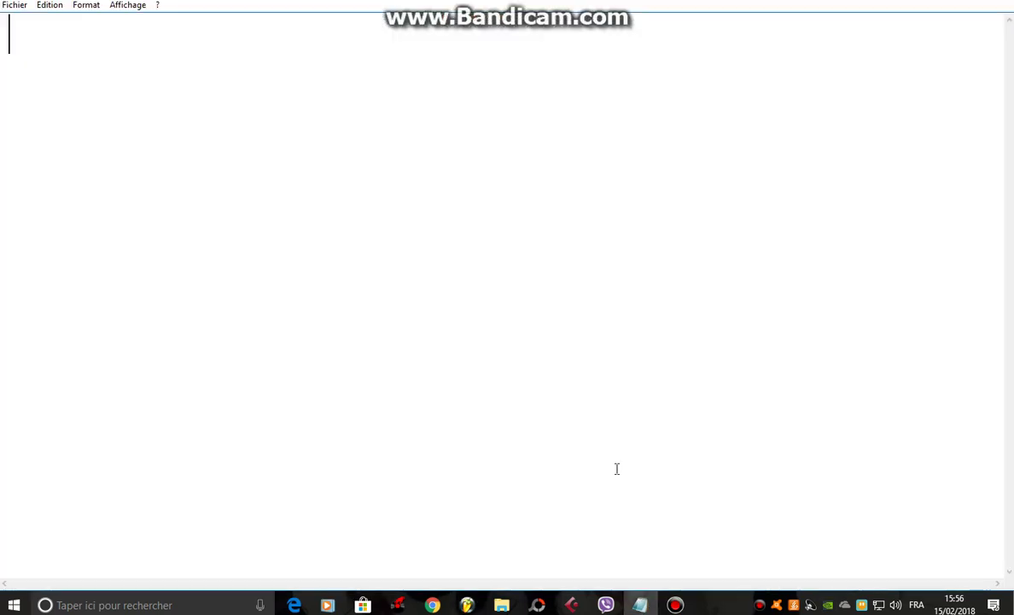
type("kel mel")
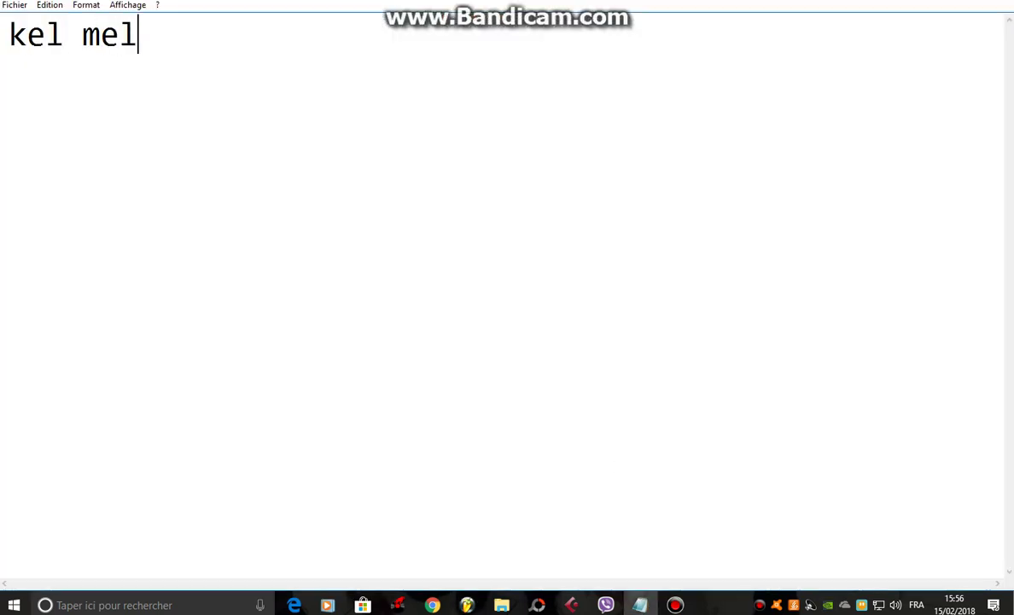
type("odia k")
key("BackSpace")
type("li ")
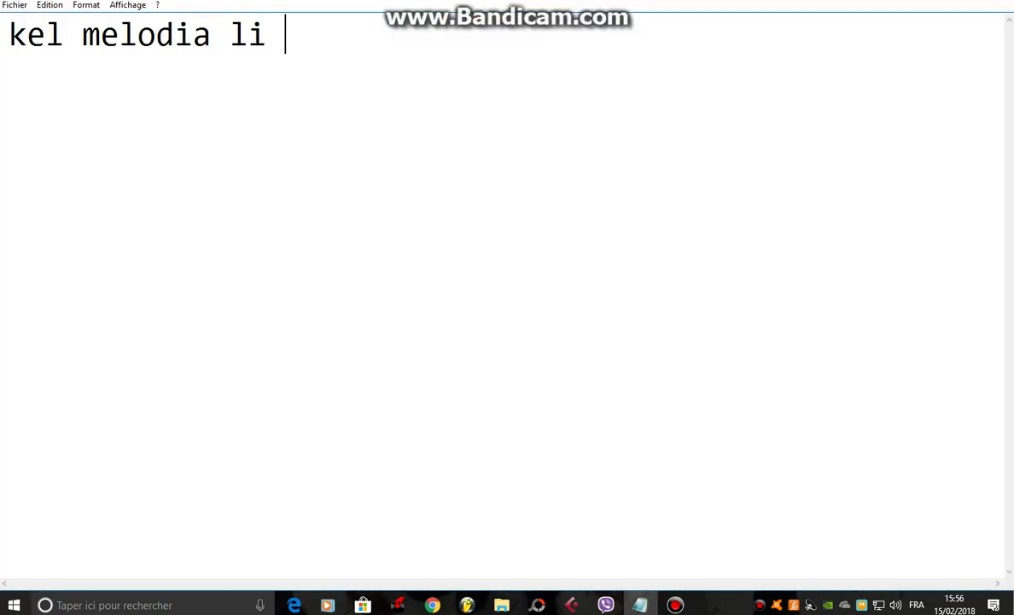
type("mi ki com")
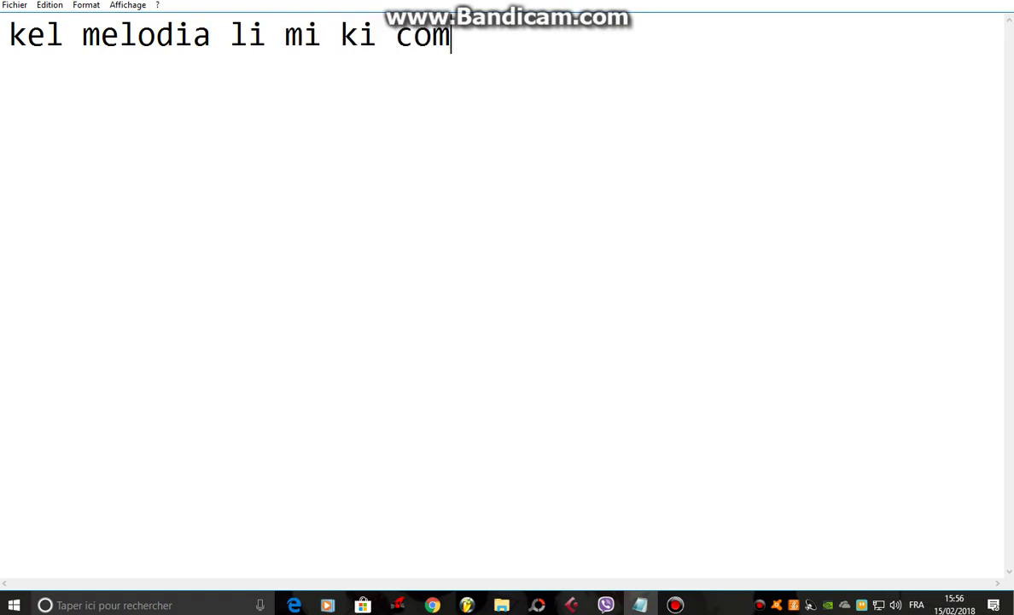
type("posital")
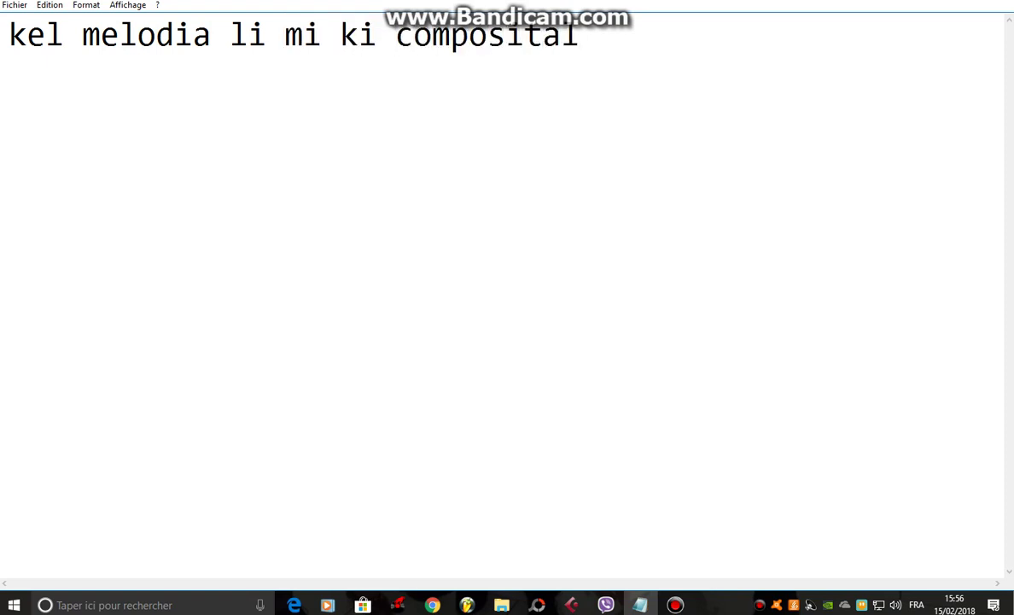
left_click_drag(637, 42, 1, 81)
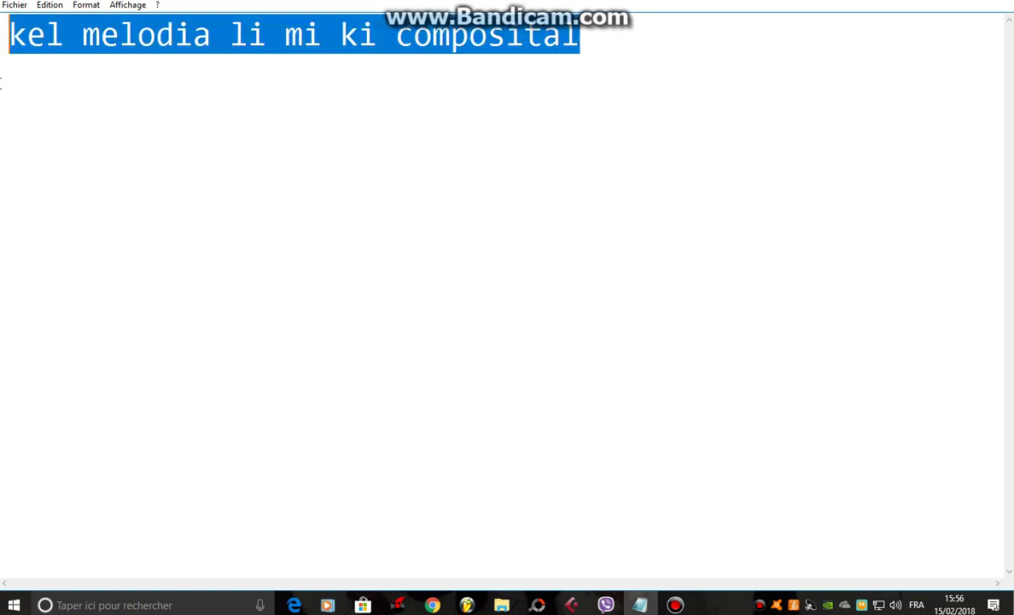
key("BackSpace")
Write "nhos podi usal como modelo" in the empty note and select the whole line for replacement.
type("nhos")
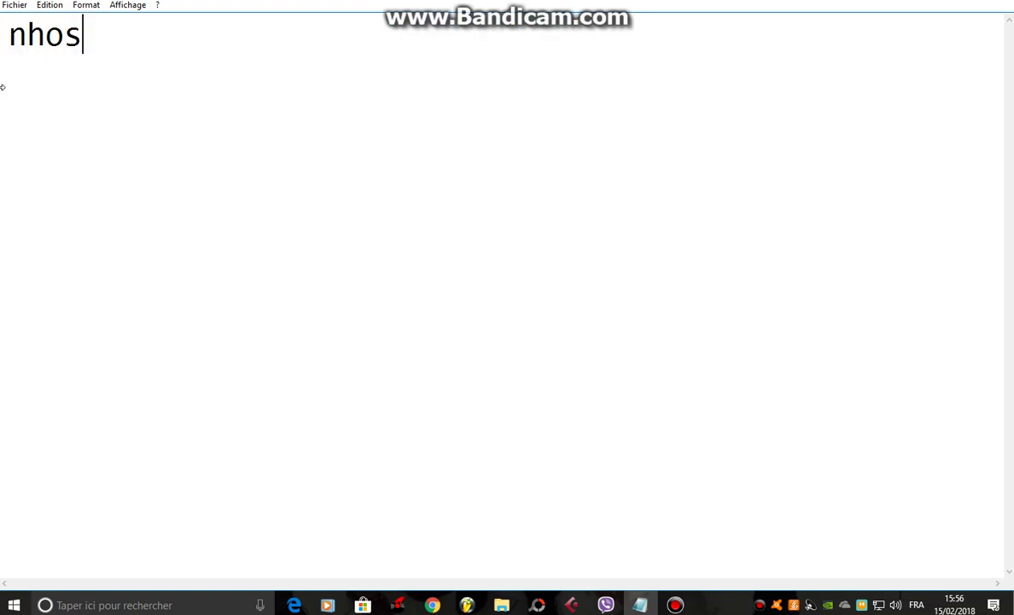
type(" podi ")
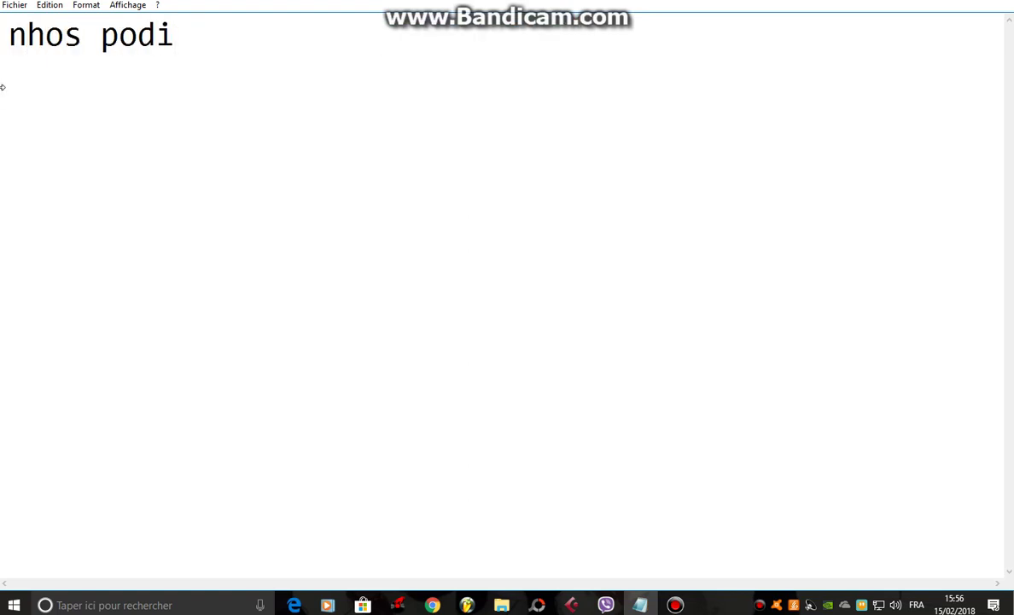
type("usal como ")
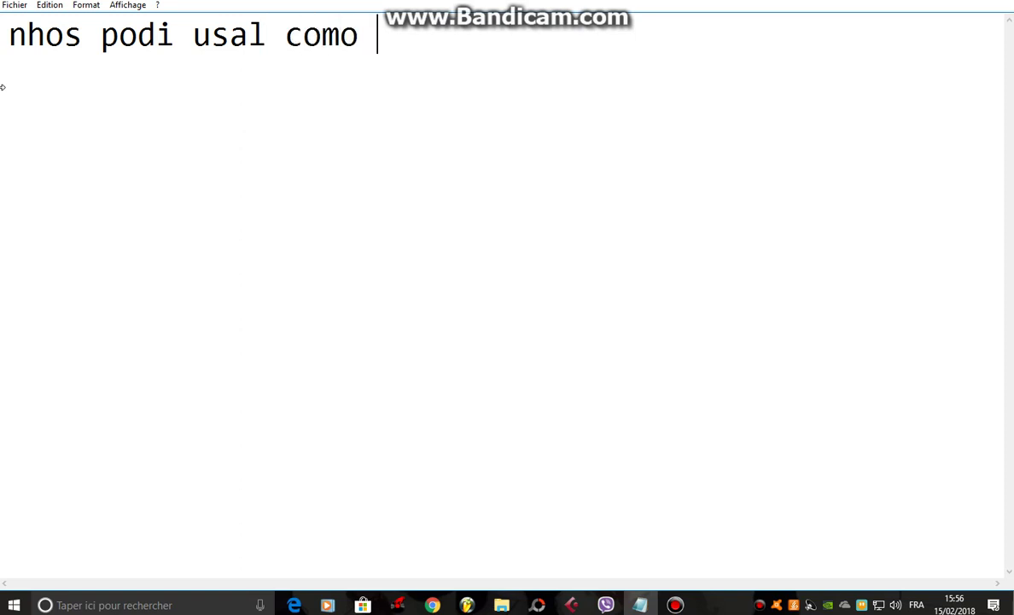
type("modelo")
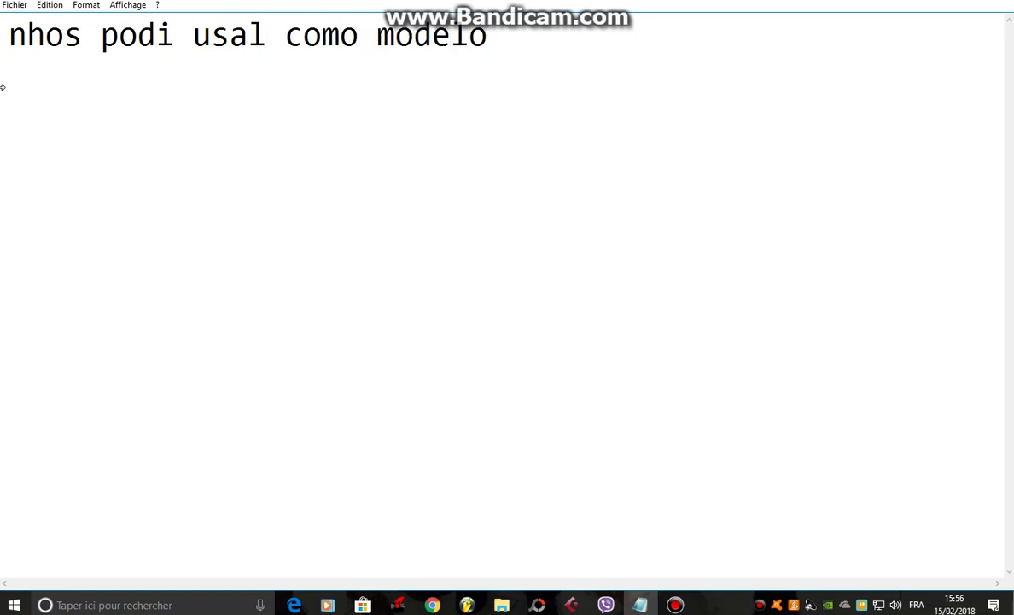
left_click_drag(306, 53, 2, 67)
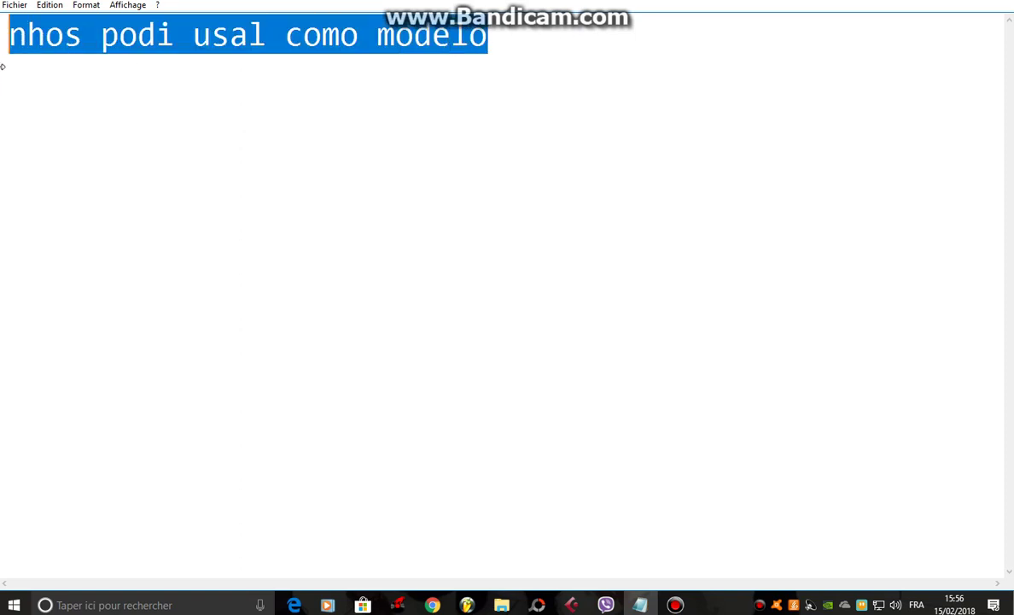
Replace the selected line with "ou nhos podi fazi di nhos !!" and erase it.
type("ou nhos ")
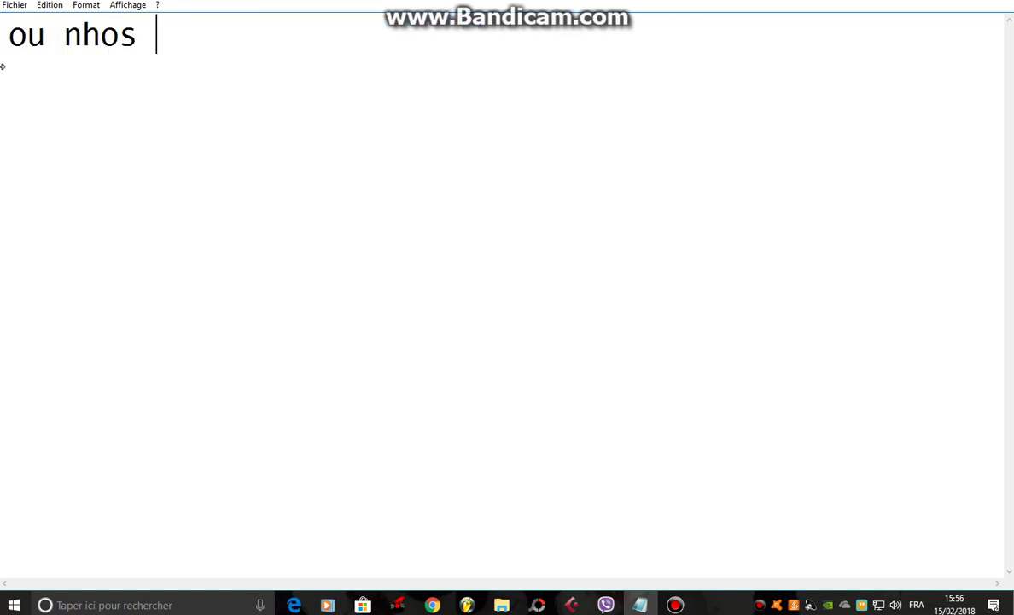
type("podi fazi")
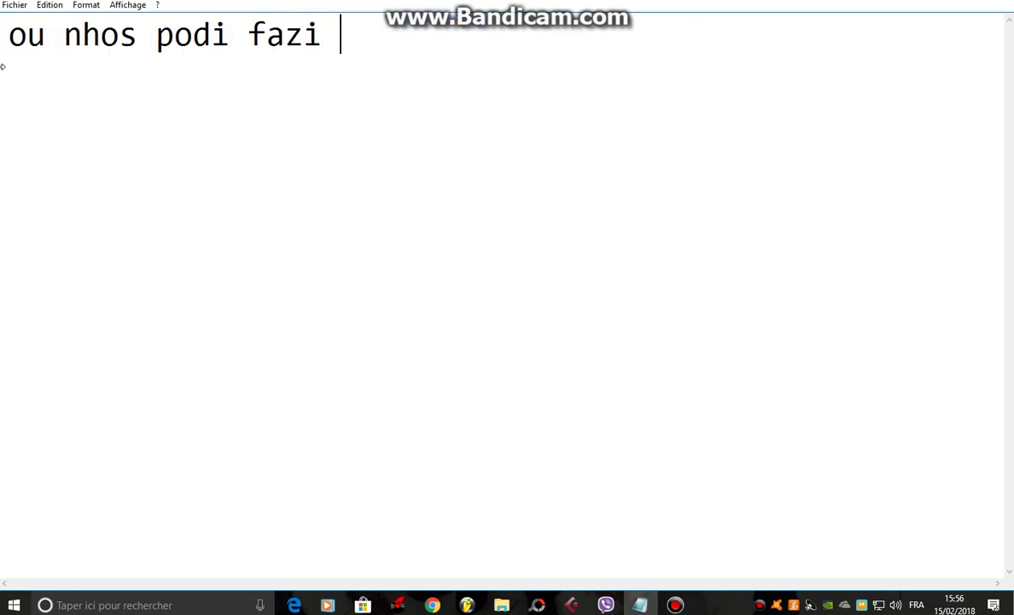
type(" di nhos")
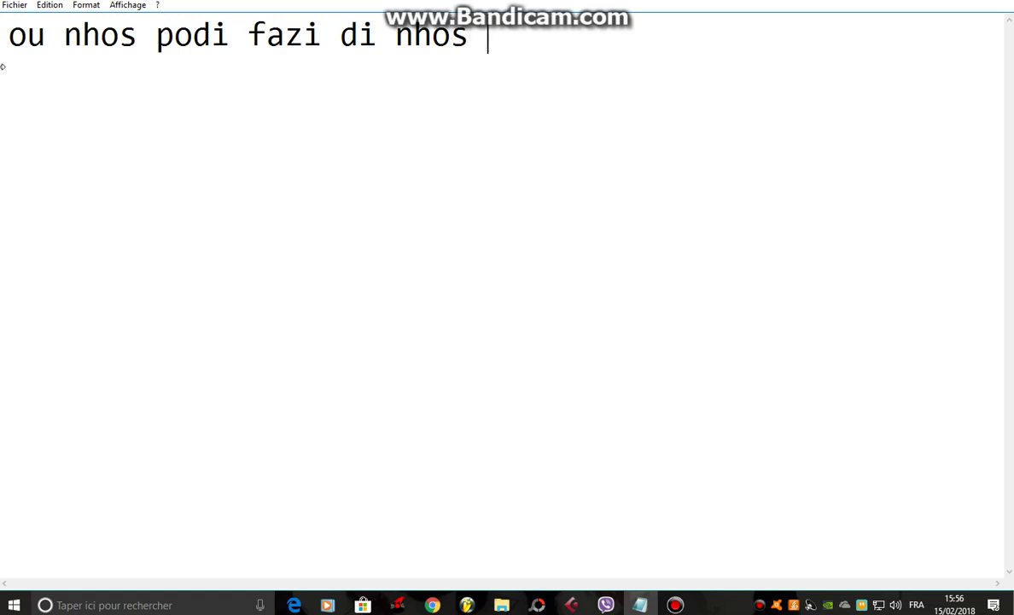
type(" !!")
left_click_drag(648, 53, 0, 94)
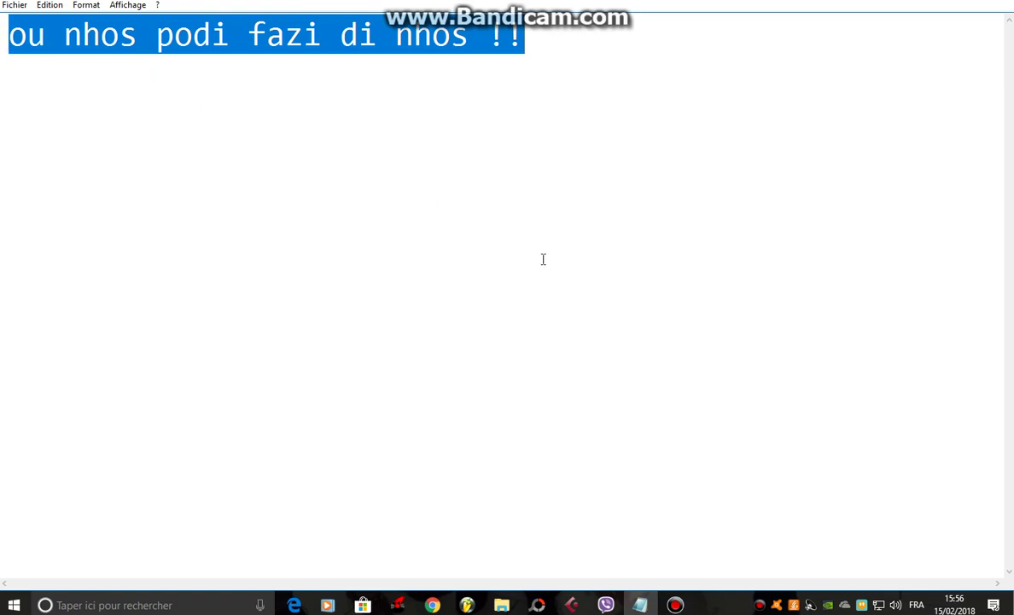
key("BackSpace")
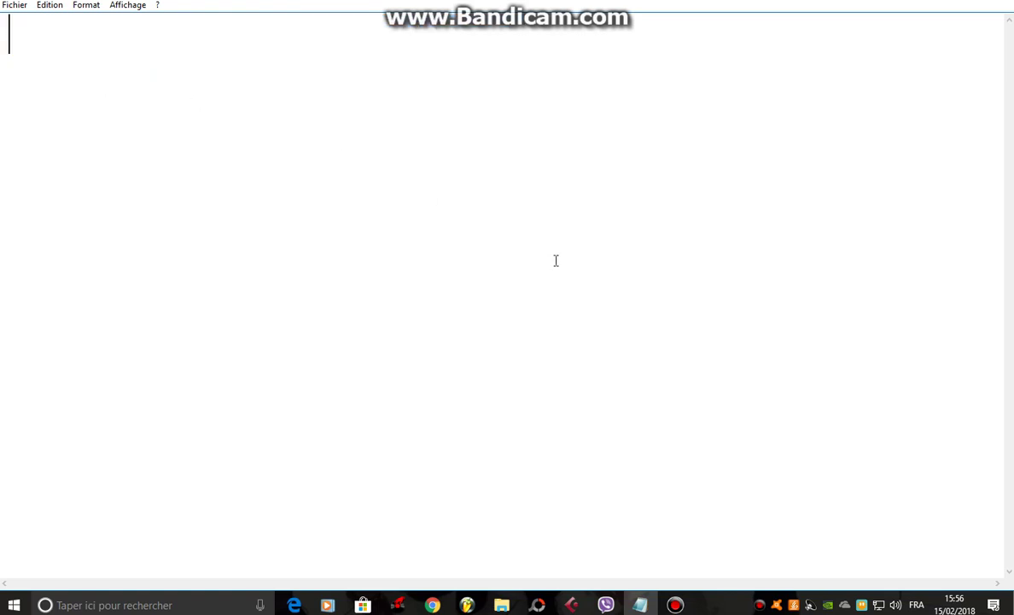
Switch to FL Studio, stop the playback of Pattern 5, and play Pattern 6.
left_click(469, 603)
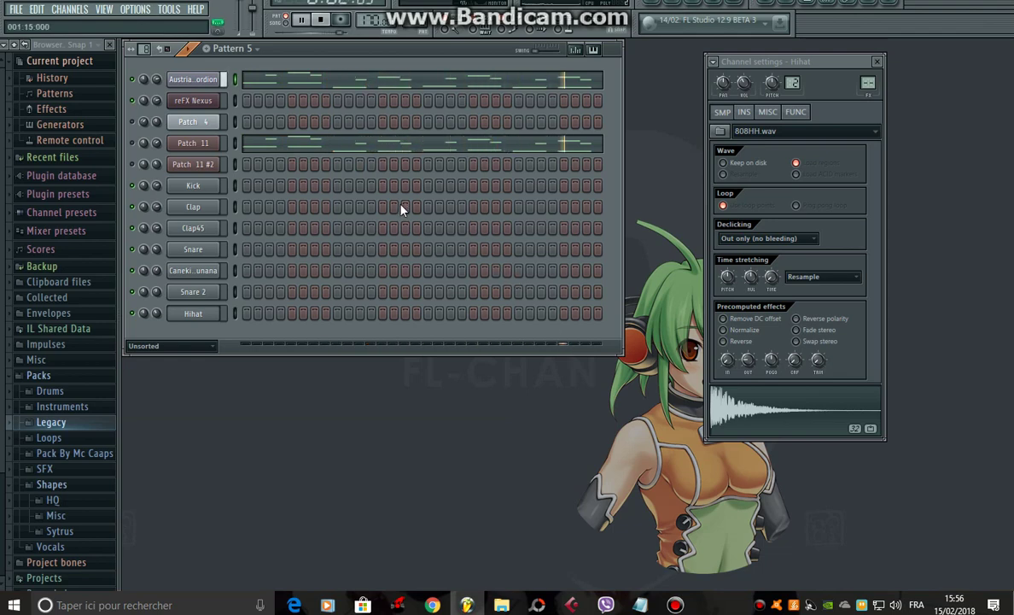
key("space")
left_click(230, 49)
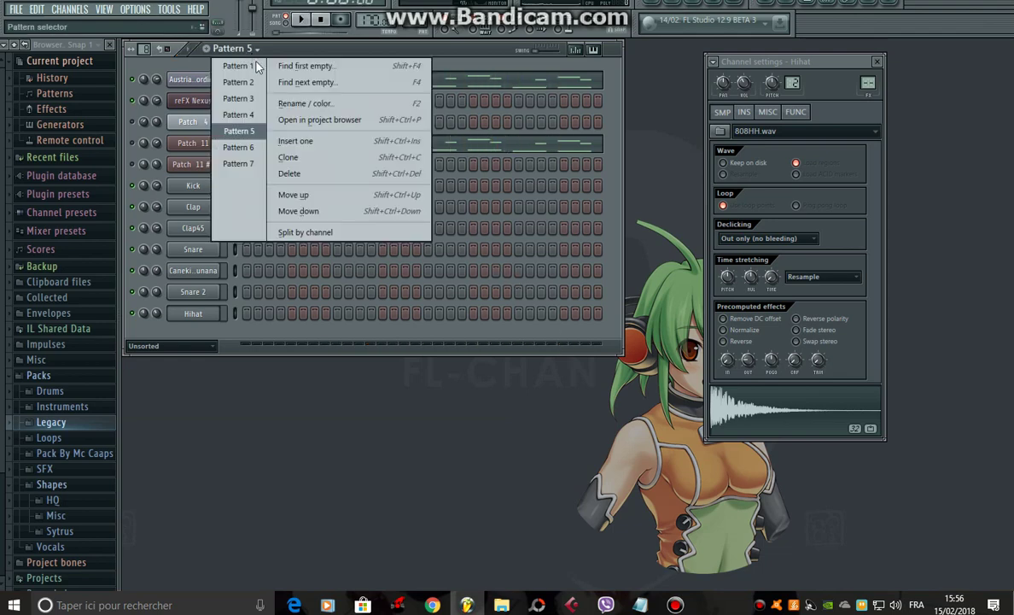
left_click(249, 151)
key("space")
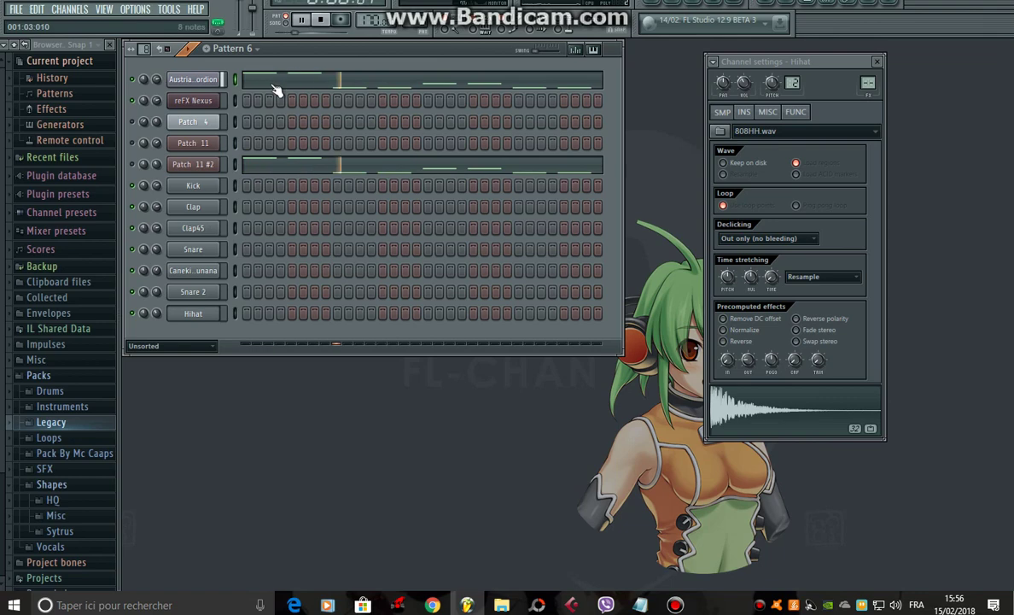
Open the Austrian accordion's piano roll in Pattern 6, show all its bass notes, and audition notes on the piano keyboard.
left_click(279, 84)
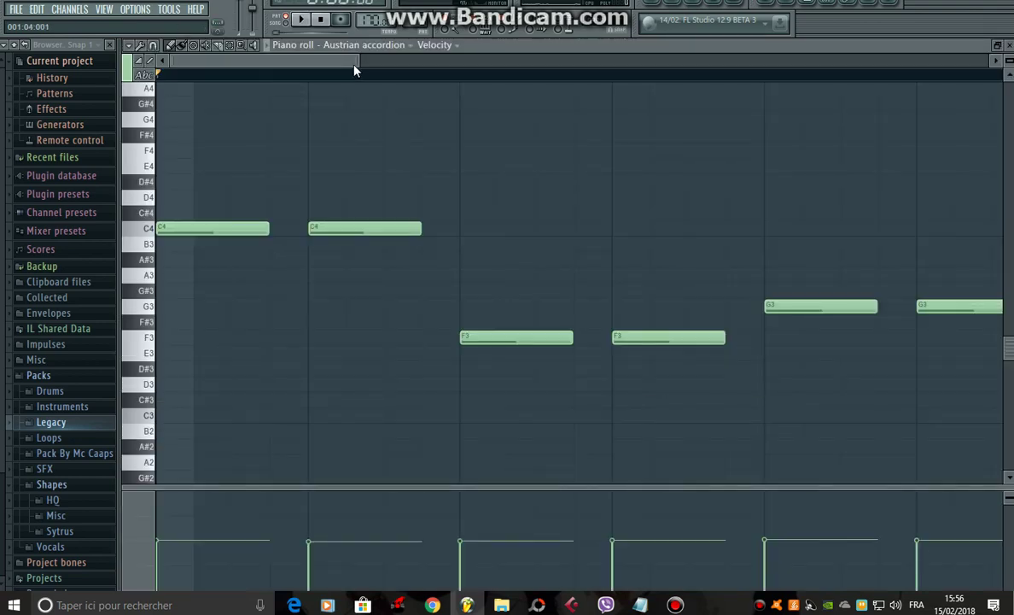
left_click_drag(355, 63, 692, 64)
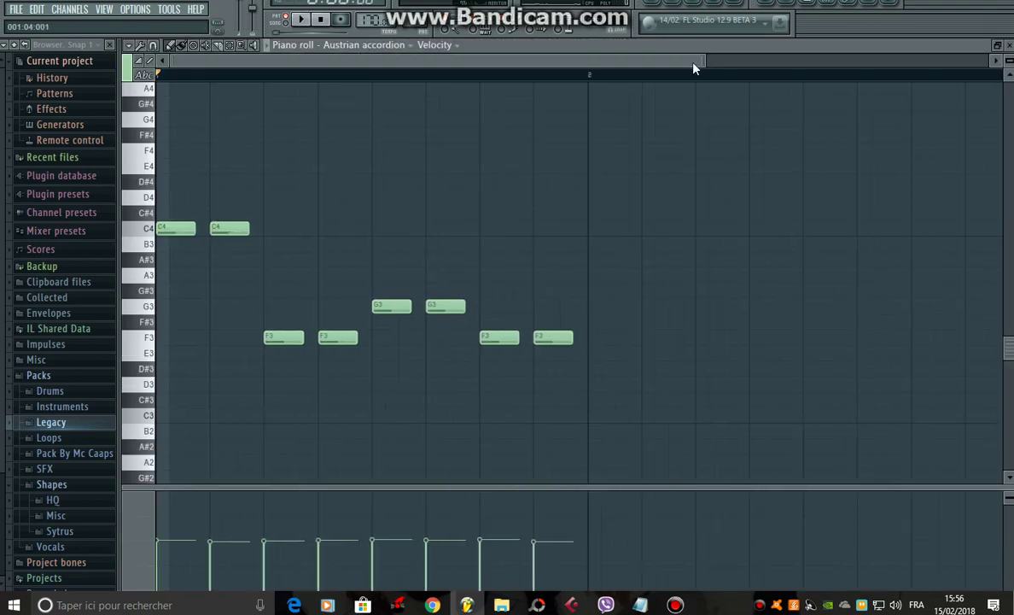
left_click(151, 236)
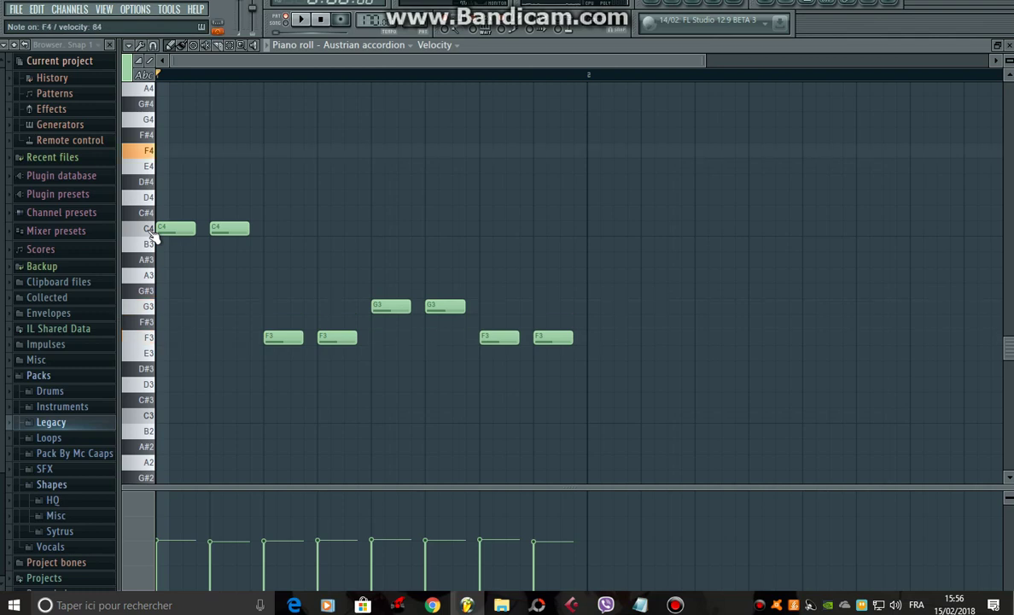
View the higher notes of the Austrian accordion's piano roll, close it, and switch to Pattern 7.
scroll(152, 235, "up", 3)
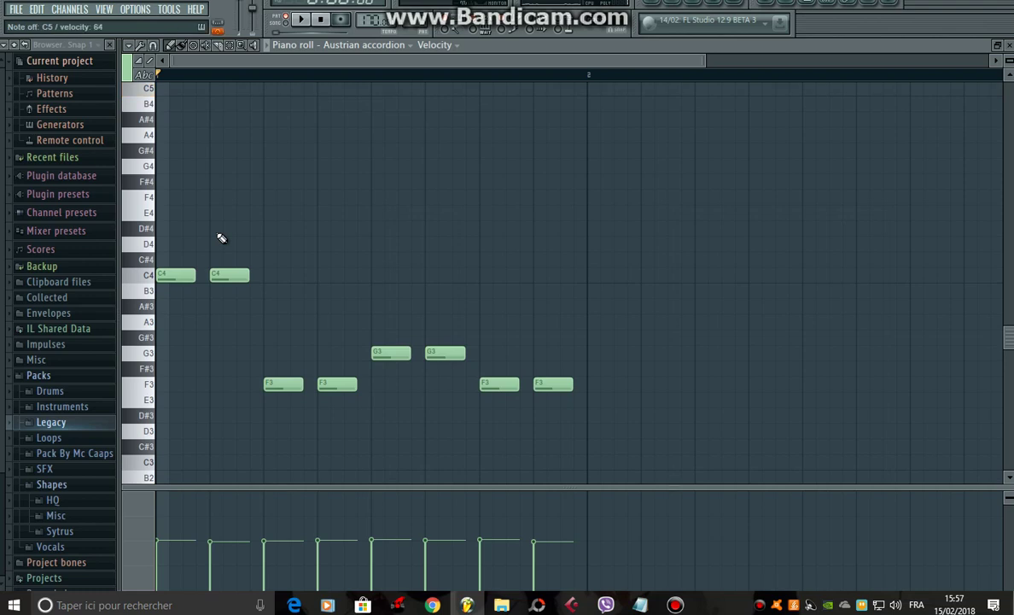
scroll(243, 238, "up", 3)
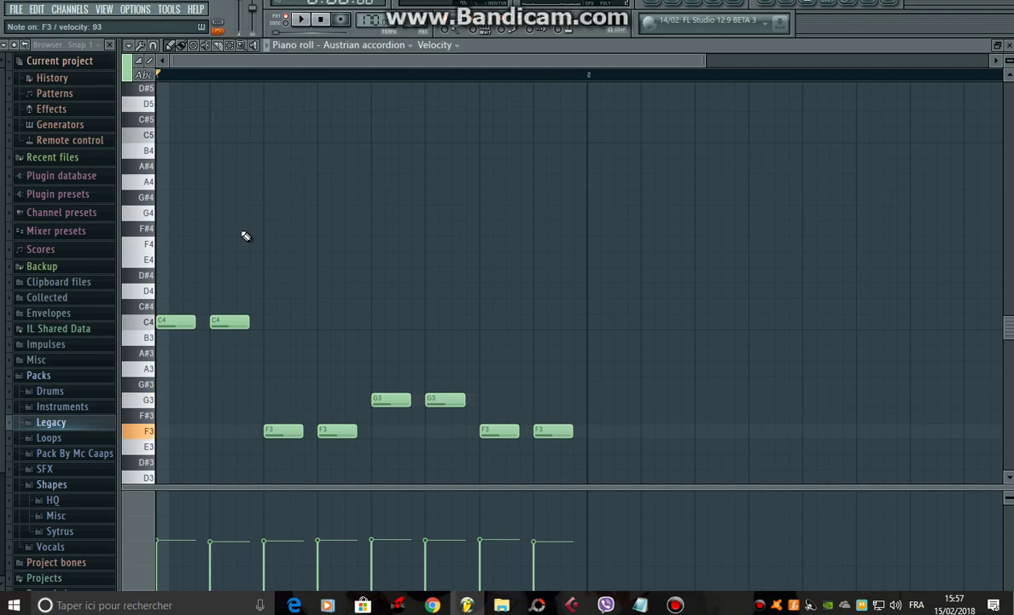
left_click(1009, 48)
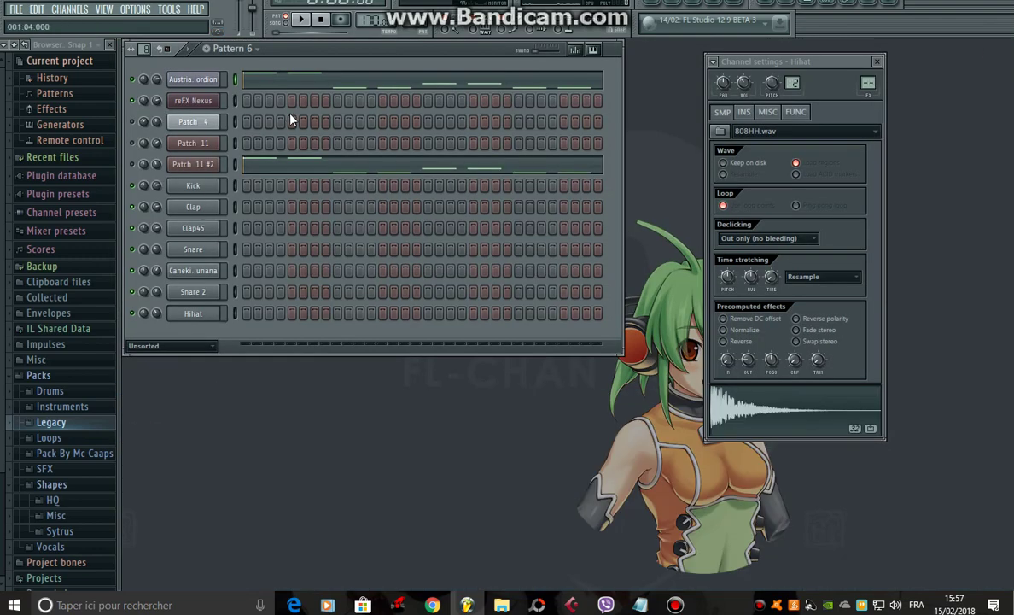
left_click(247, 53)
left_click(235, 150)
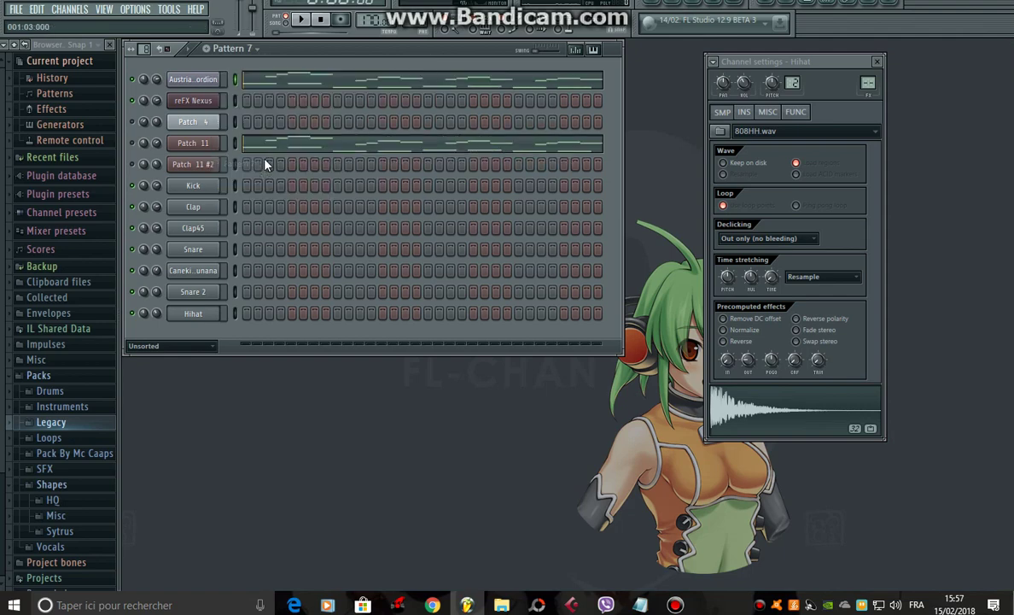
Open the Austrian accordion's piano roll in Pattern 7, play its melody and bass notes, and close it.
left_click(264, 87)
left_click_drag(547, 75, 453, 84)
key("space")
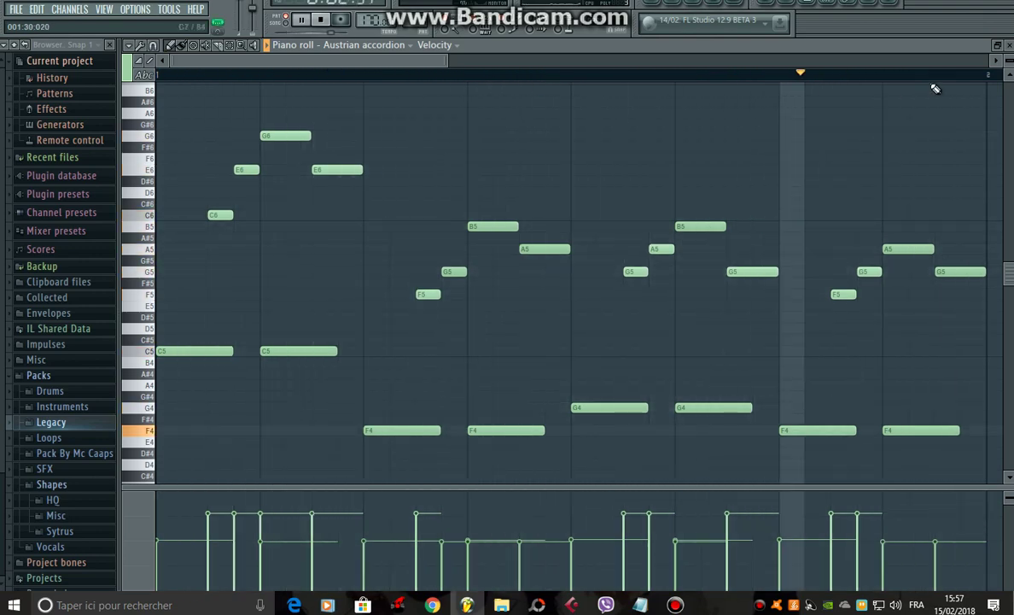
left_click(1008, 49)
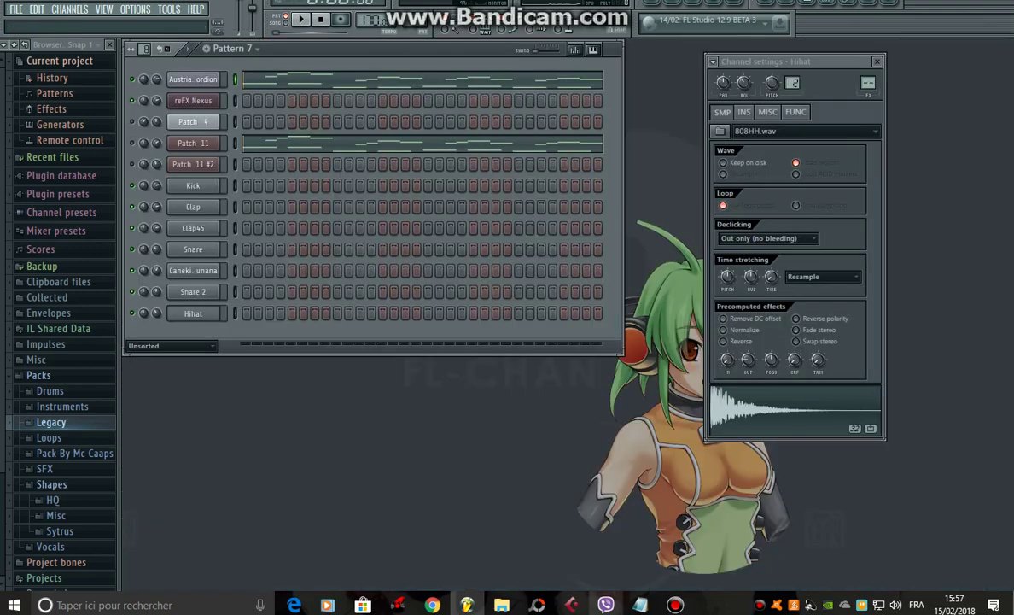
Switch to Notepad and write "kel gaita li eh um instrumento propio de fl" in the empty note.
left_click(641, 604)
type("kel ")
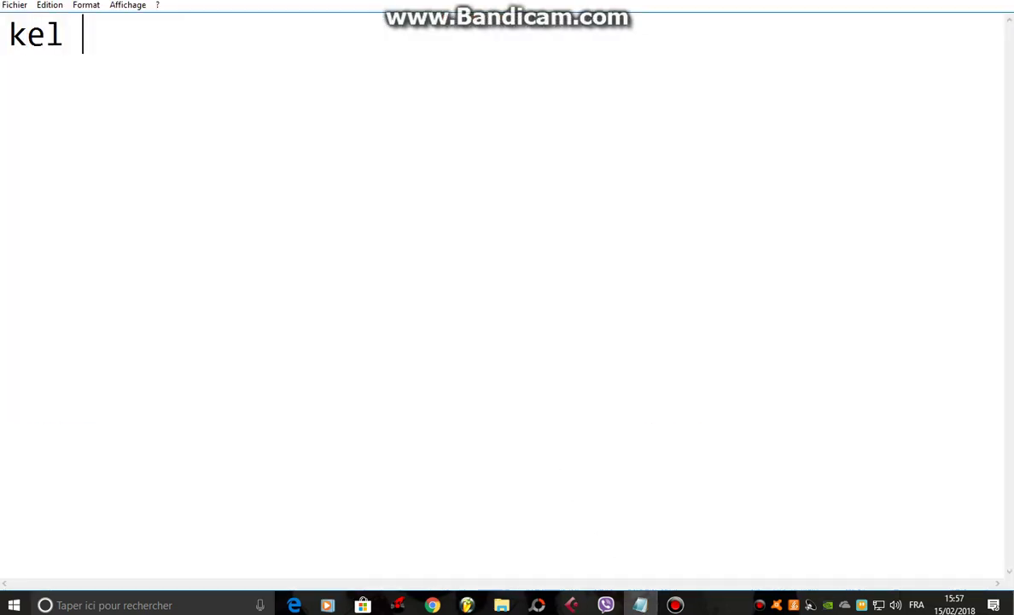
type("gaita li e")
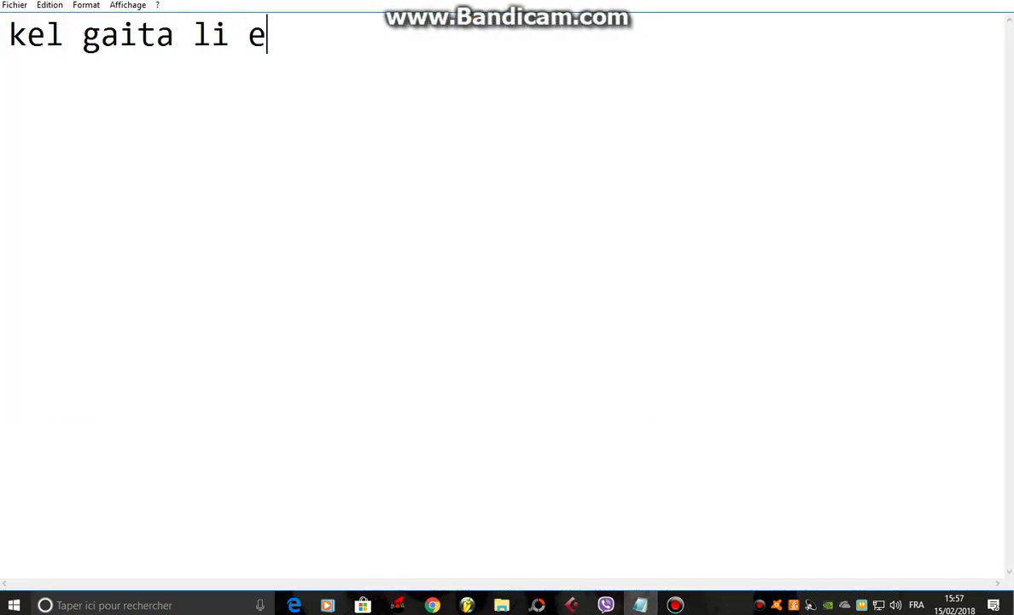
type("h um instr")
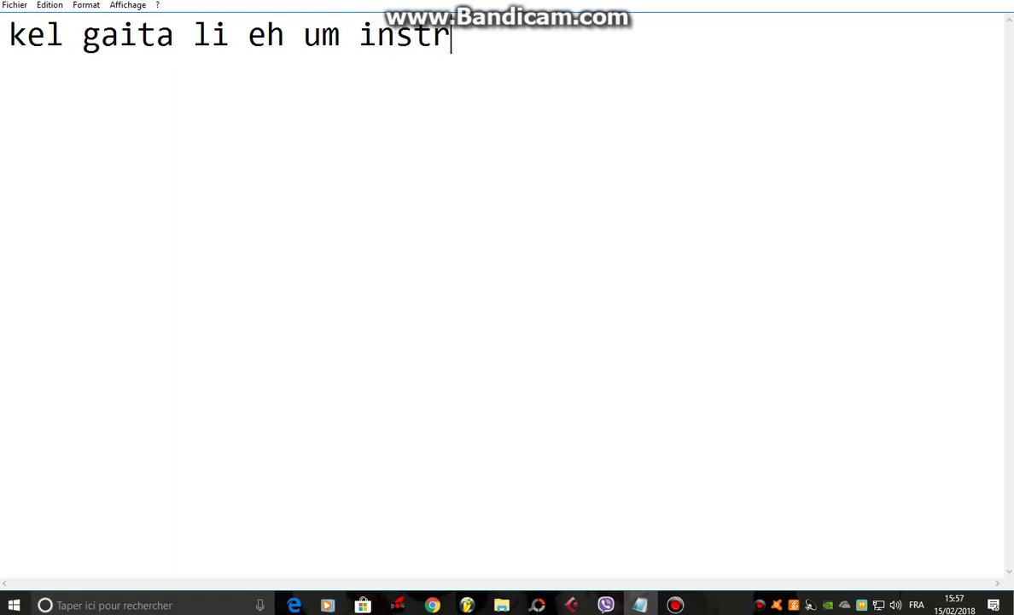
type("umento prop")
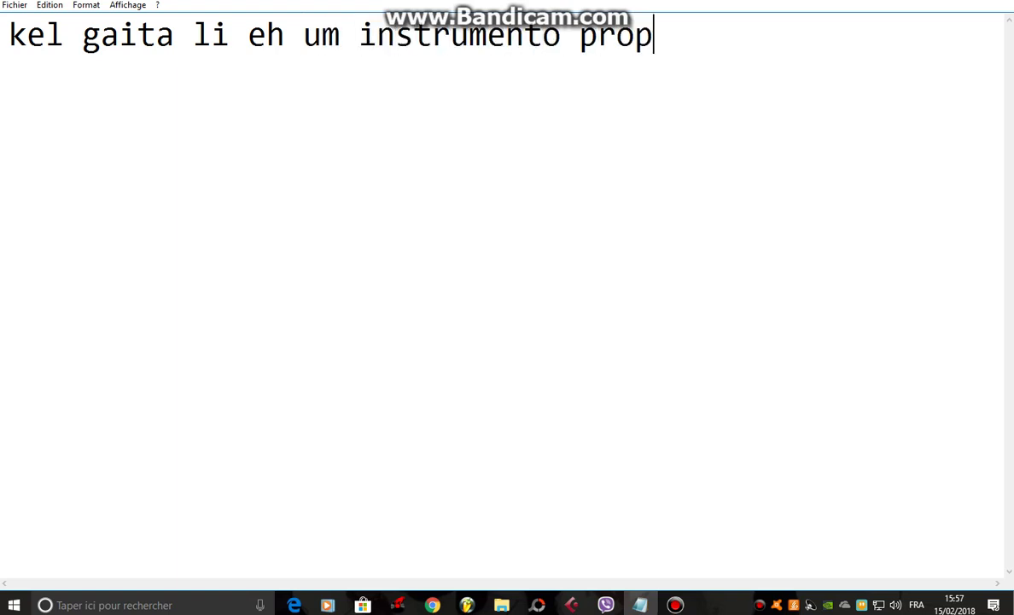
type("io de fl")
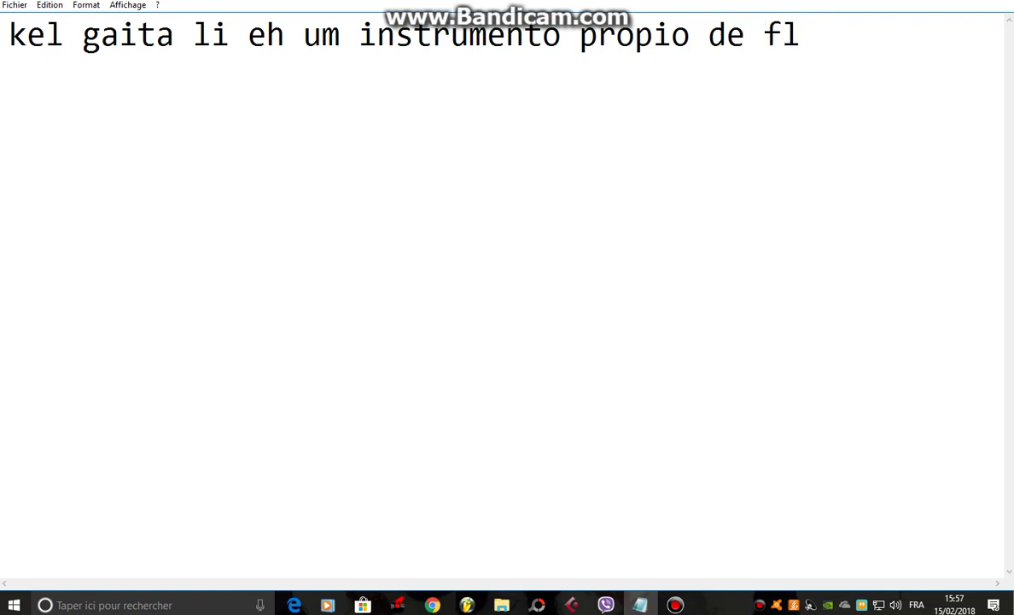
Erase the comment about the gaita instrument from the note.
key("BackSpace")
key("BackSpace")
key("BackSpace")
key("BackSpace")
key("BackSpace")
key("BackSpace")
key("BackSpace")
key("BackSpace")
key("BackSpace")
key("BackSpace")
key("BackSpace")
key("BackSpace")
key("BackSpace")
key("BackSpace")
key("BackSpace")
key("BackSpace")
key("BackSpace")
key("BackSpace")
key("BackSpace")
key("BackSpace")
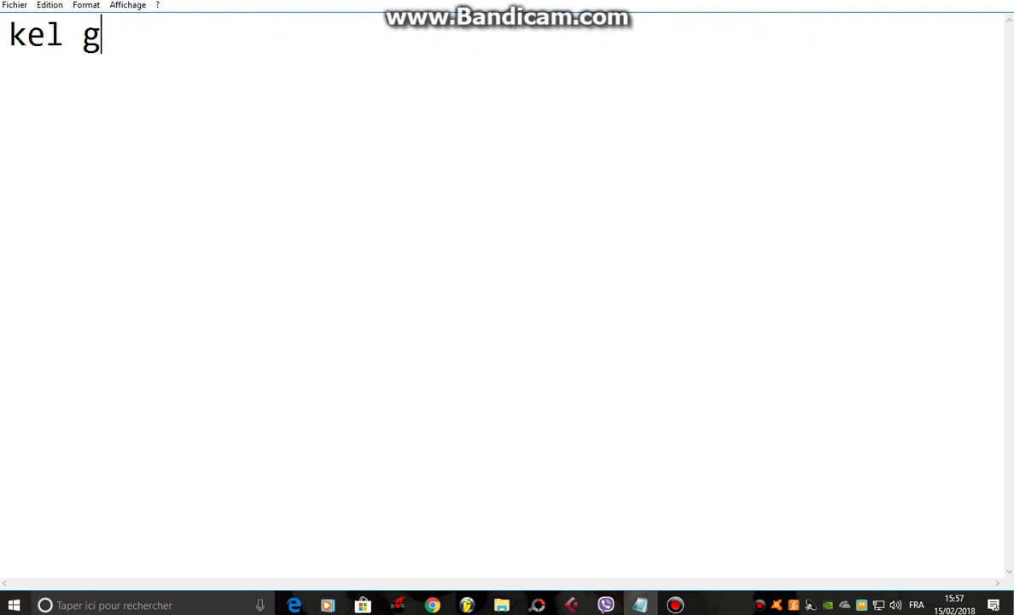
Write "mas nta poi link na descriçao pa nhos baixa otu gaita mas cool !!" on two lines in the note and erase it.
type("mas nta p")
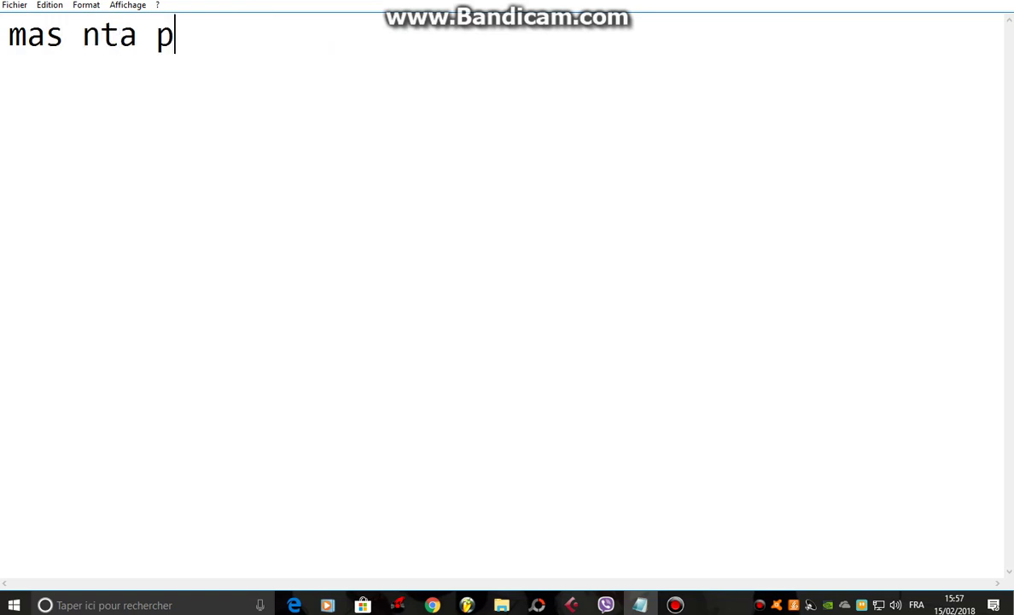
type("oi link ")
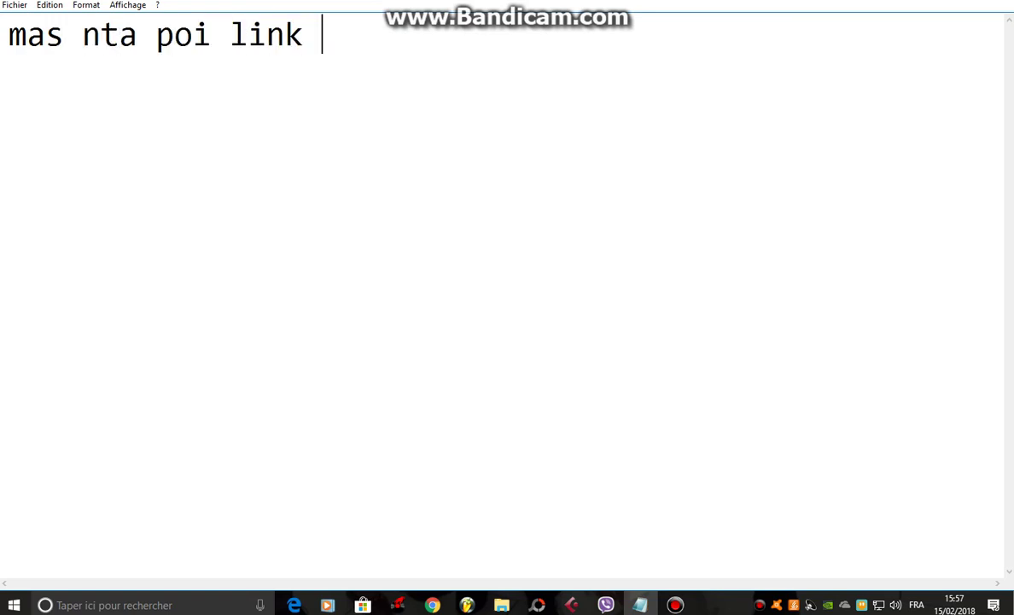
type("na descr")
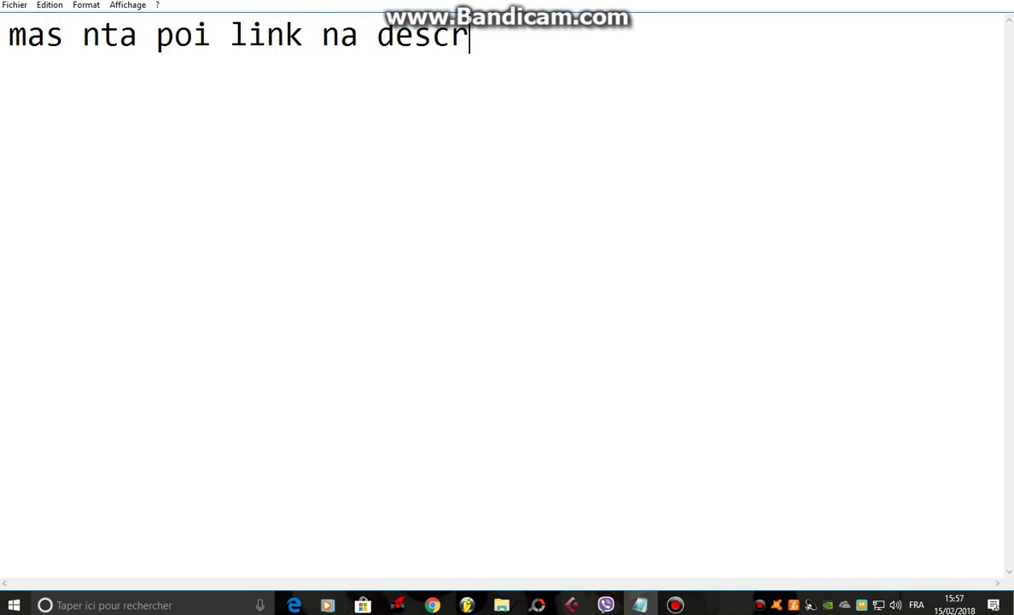
type("içao pa nhos baixa")
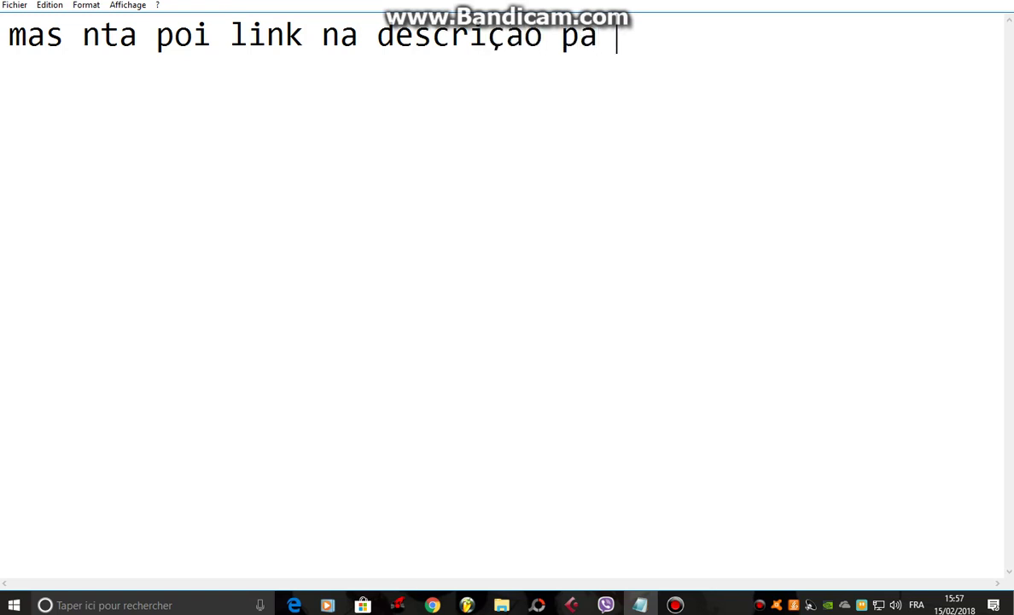
key("Return")
type("b")
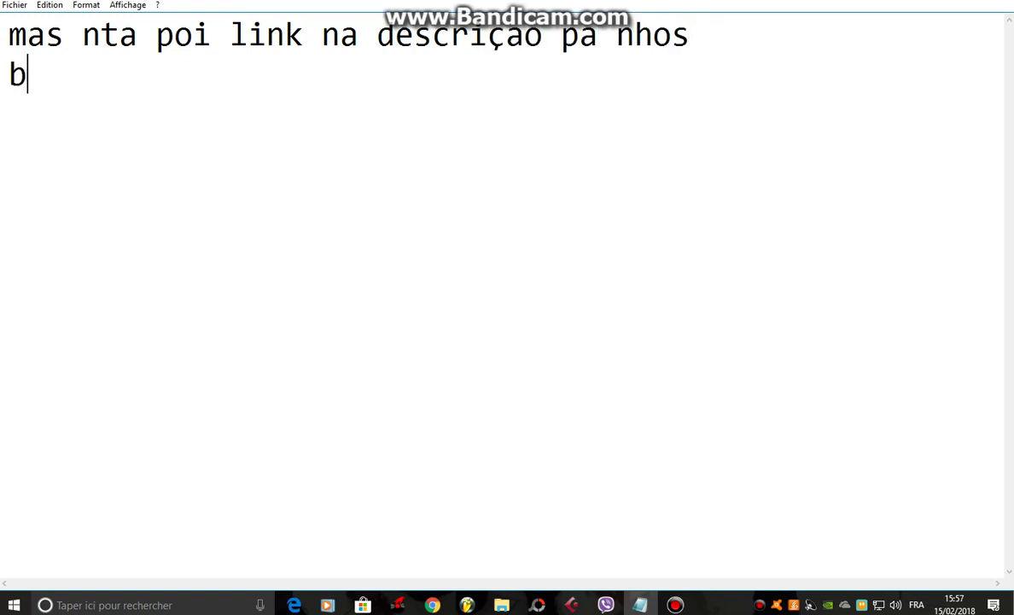
type("aixa otu gai")
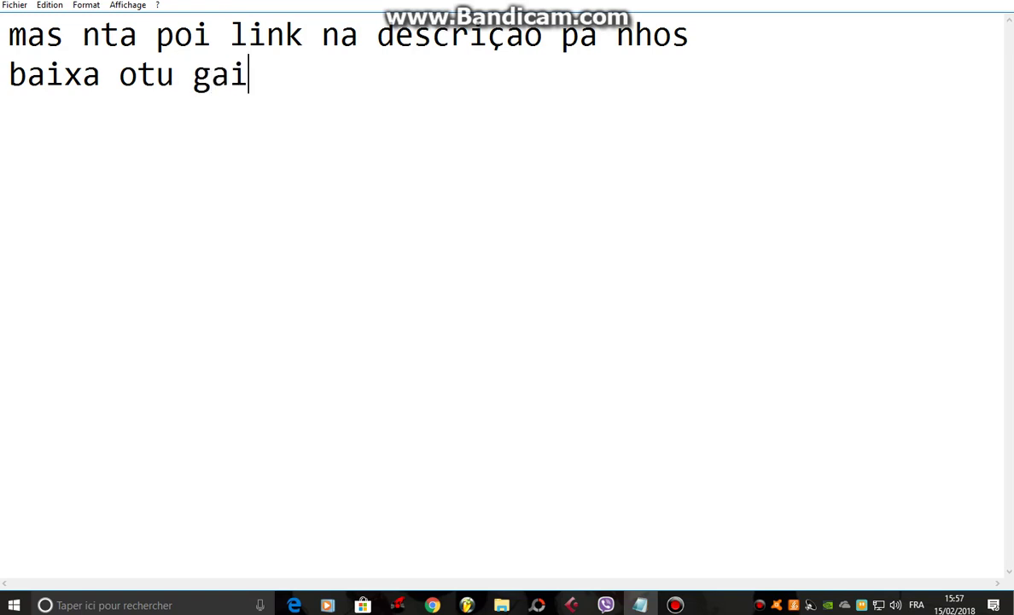
type("ta mas")
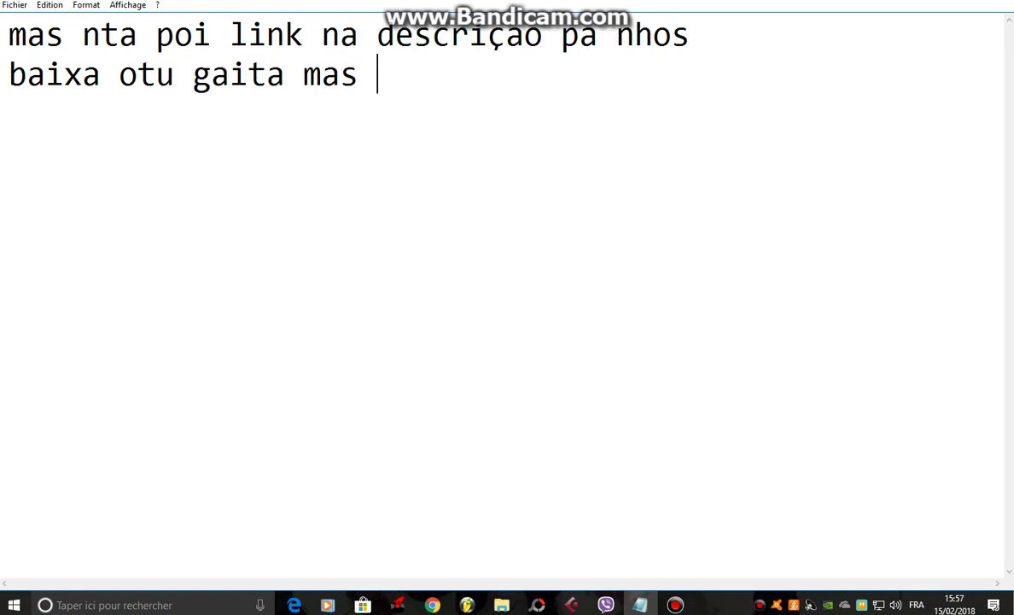
type(" cool !!")
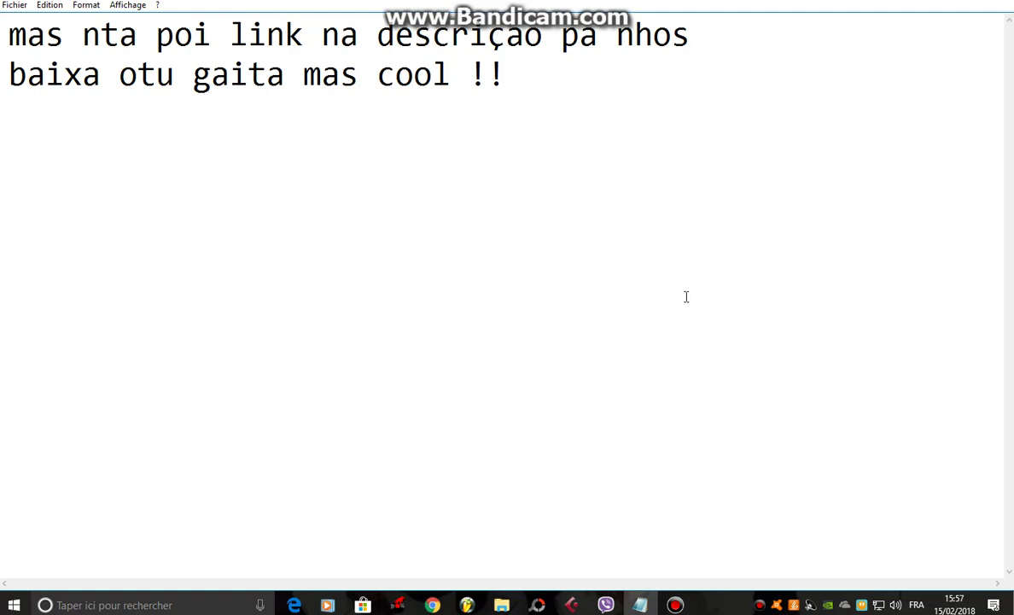
left_click_drag(539, 101, 2, 28)
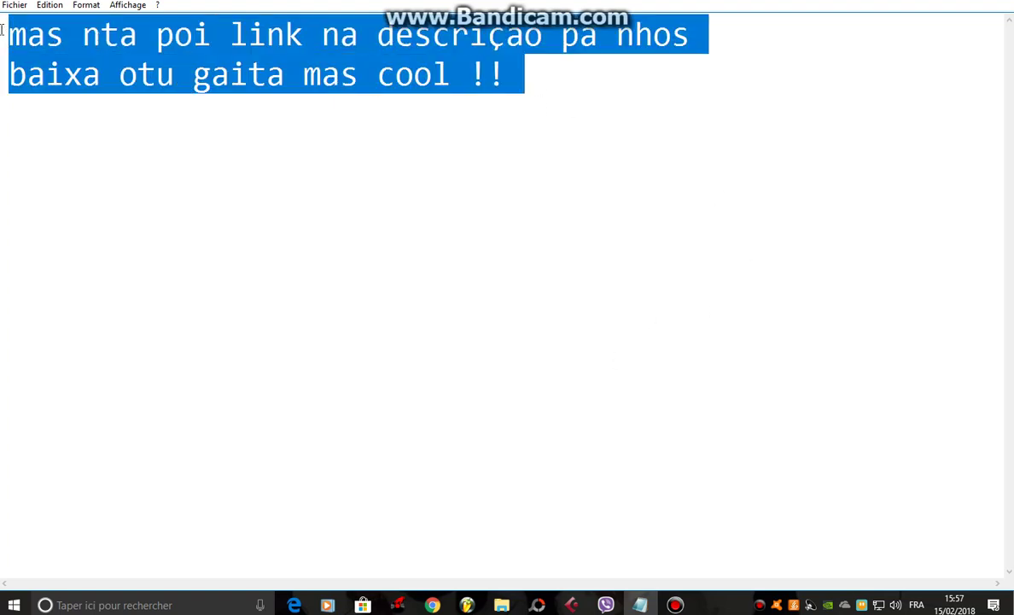
key("BackSpace")
Switch to FL Studio, open the Patch 11 channel's Accordion plugin, and play Pattern 7 with the channel rack in front.
key("alt+Tab")
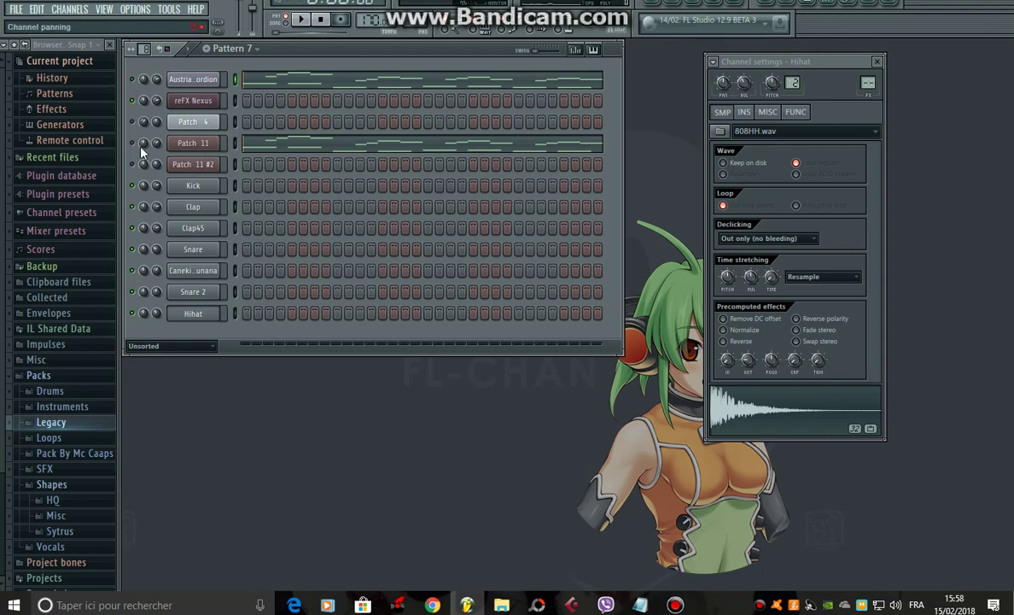
left_click(193, 144)
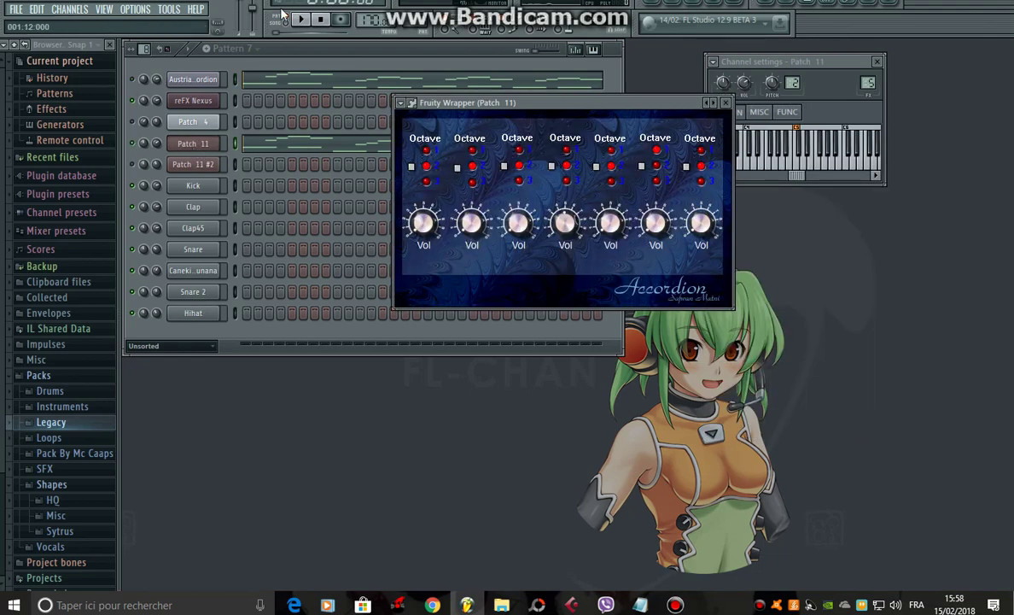
key("space")
left_click(289, 48)
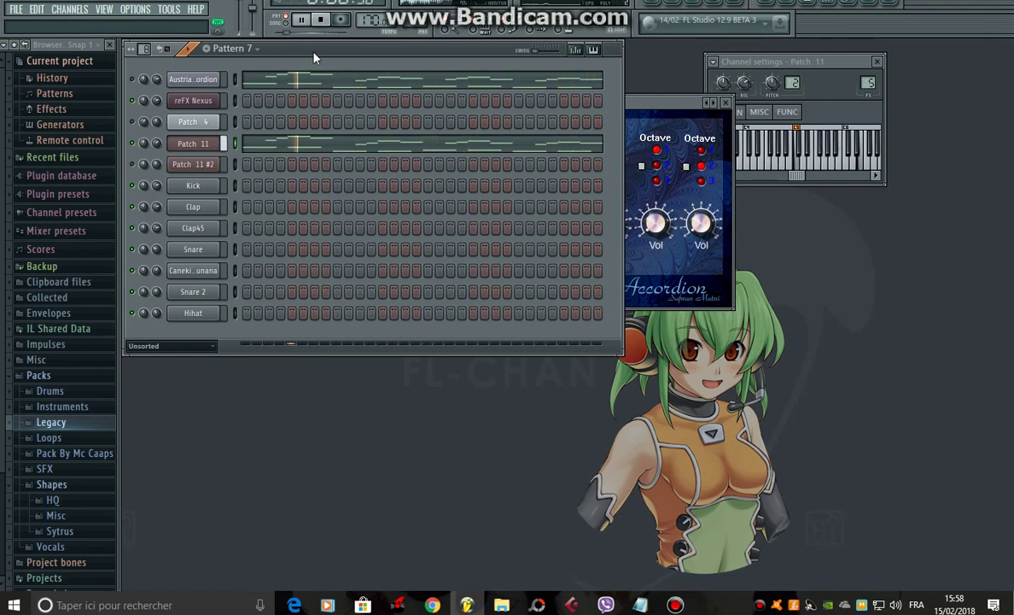
Switch to Notepad and write "nhos chinti me mas sabi ou nau" in the empty note.
left_click(642, 605)
type("nho")
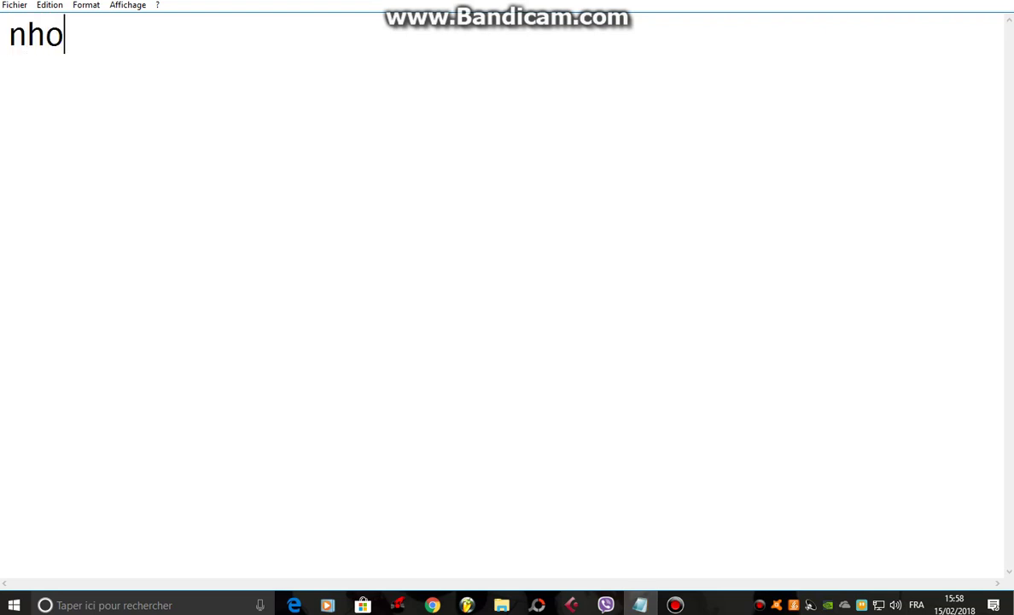
type("s chint")
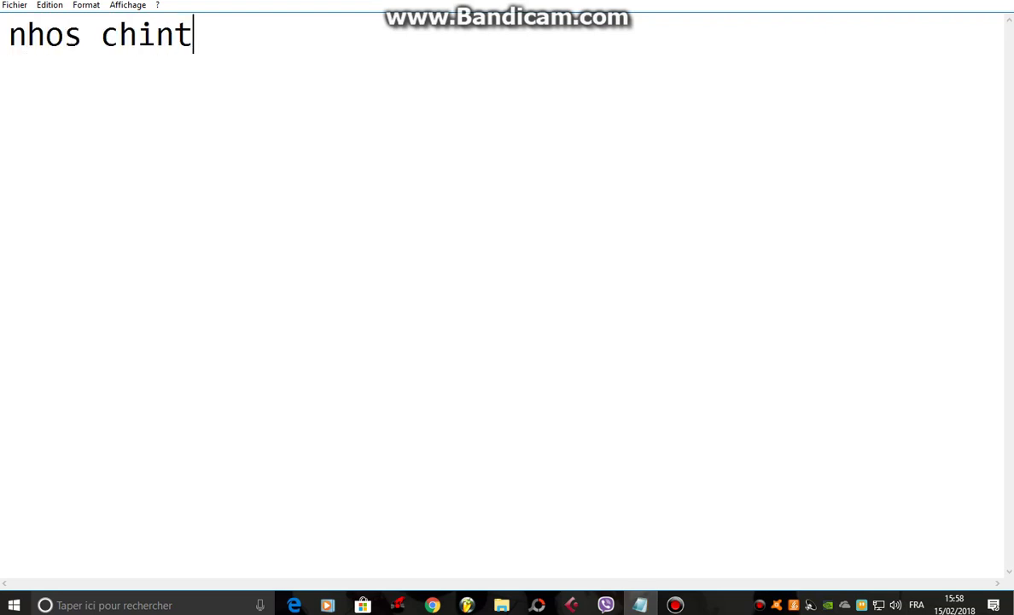
type("i me mas sabi ou nau")
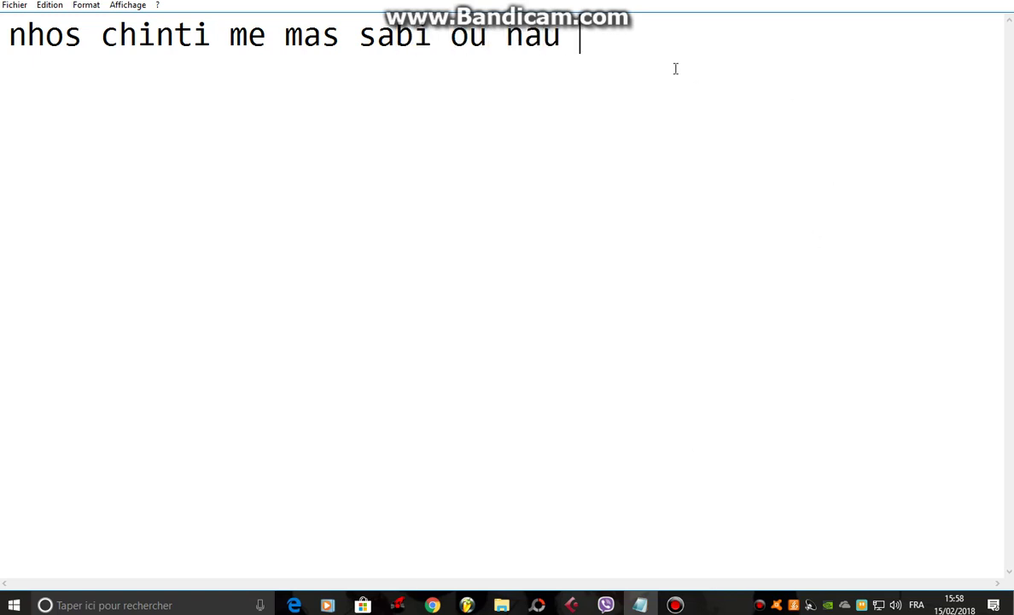
Select the whole line in the note and erase it.
key("ctrl+shift+Left")
key("ctrl+shift+Left")
key("ctrl+shift+Left")
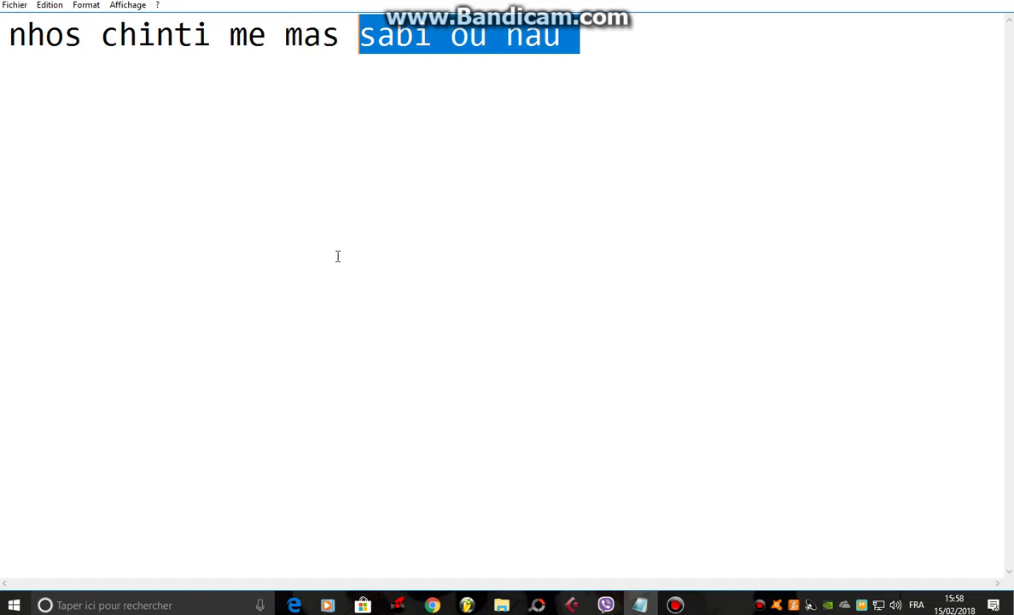
key("ctrl+shift+Left")
key("ctrl+shift+Left")
key("ctrl+shift+Left")
key("ctrl+shift+Left")
key("BackSpace")
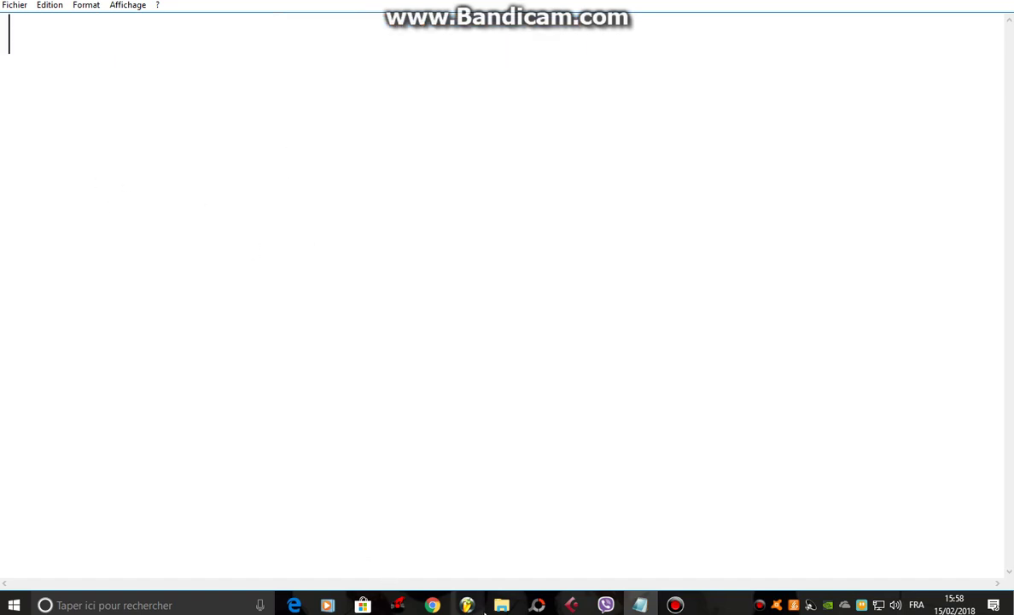
Switch to FL Studio and open the Austrian accordion channel's Sytrus plugin.
key("alt+Tab")
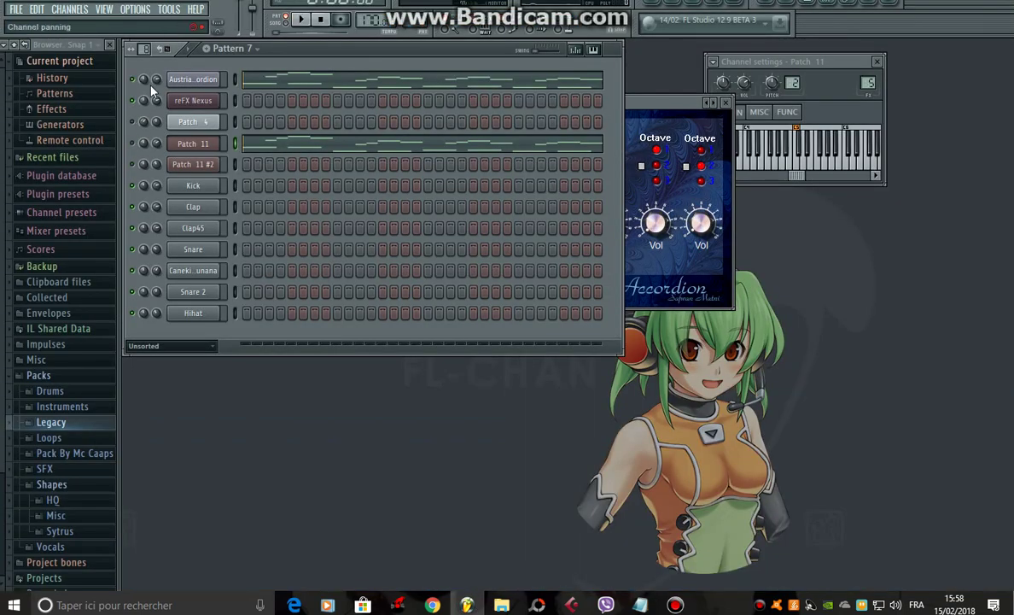
left_click(193, 79)
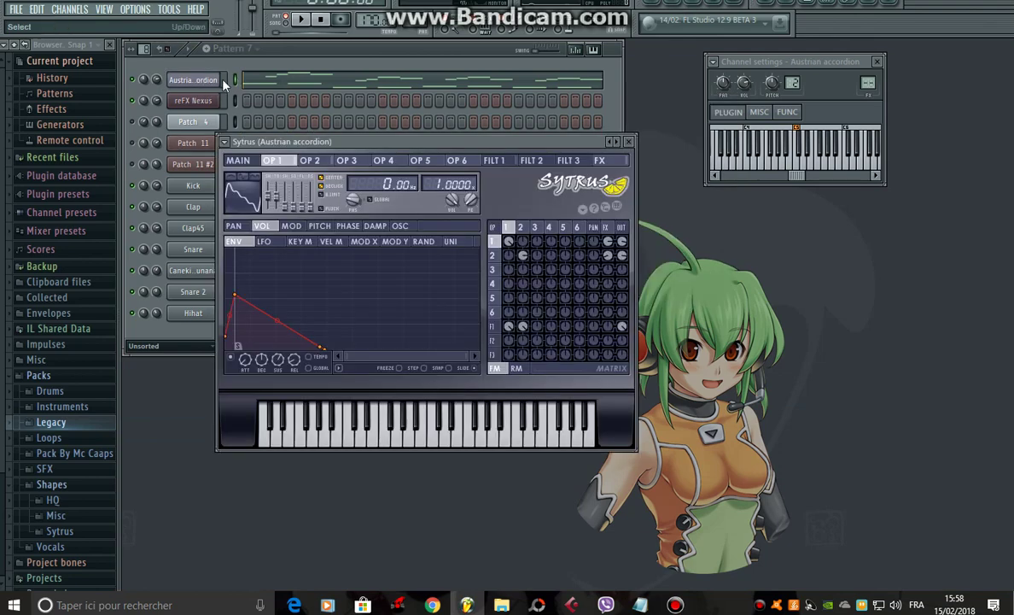
right_click(195, 81)
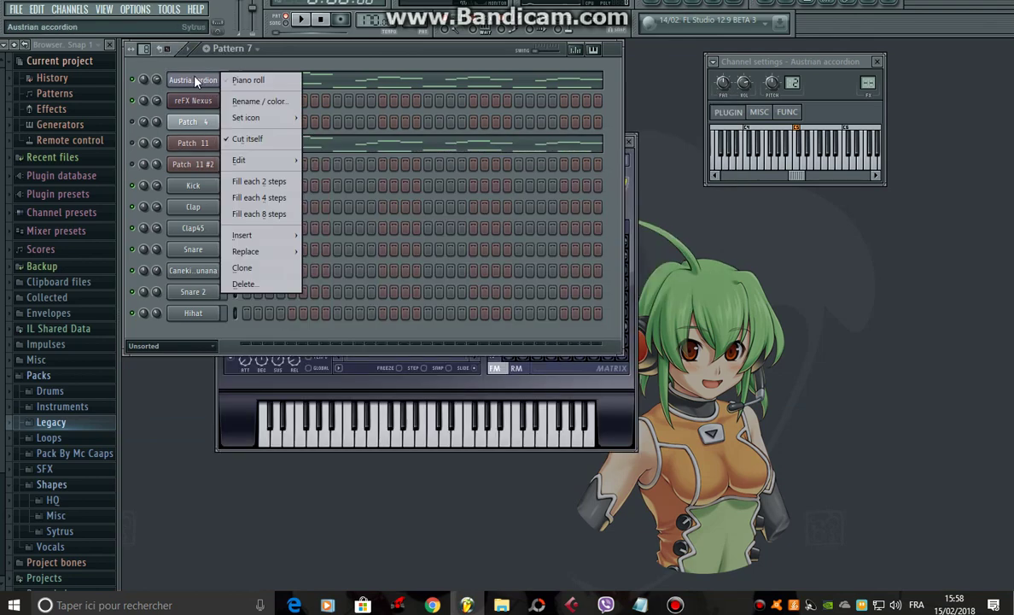
left_click(208, 72)
left_click(213, 82)
left_click(213, 81)
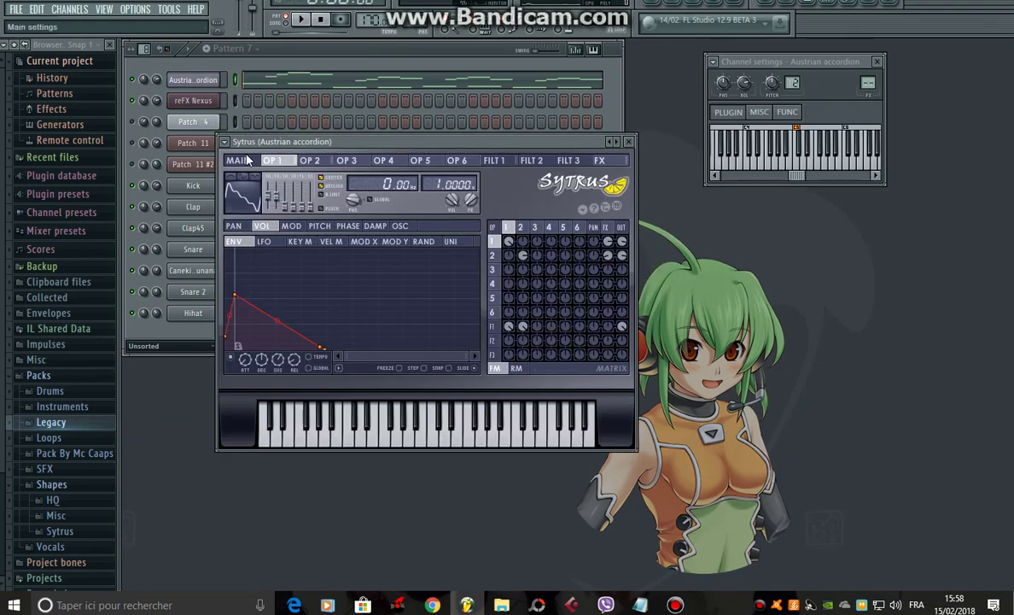
Replace the Austrian accordion channel's instrument with a fresh Sytrus generator.
right_click(214, 80)
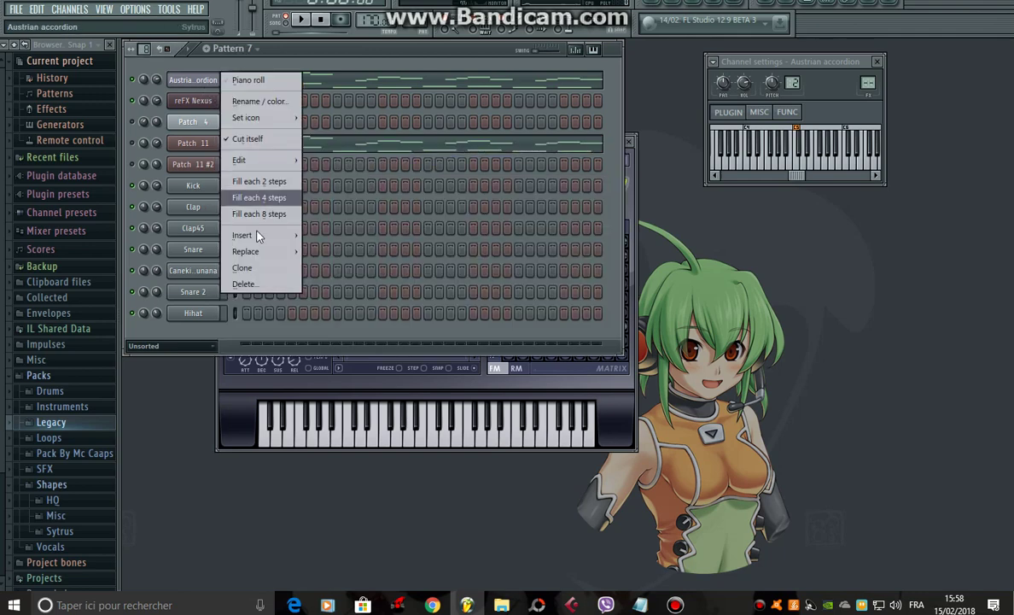
mouse_move(256, 251)
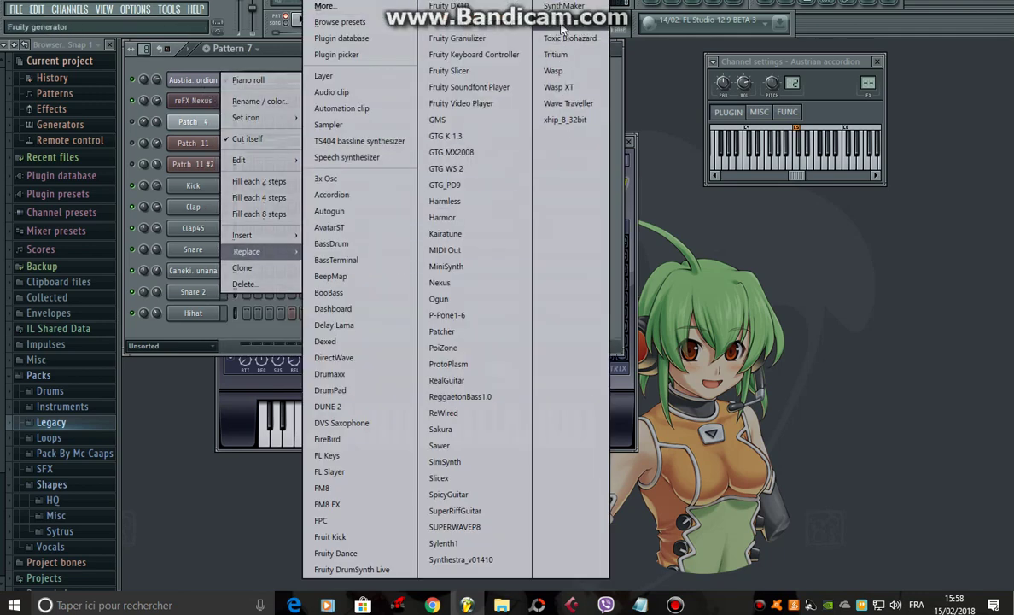
left_click(559, 21)
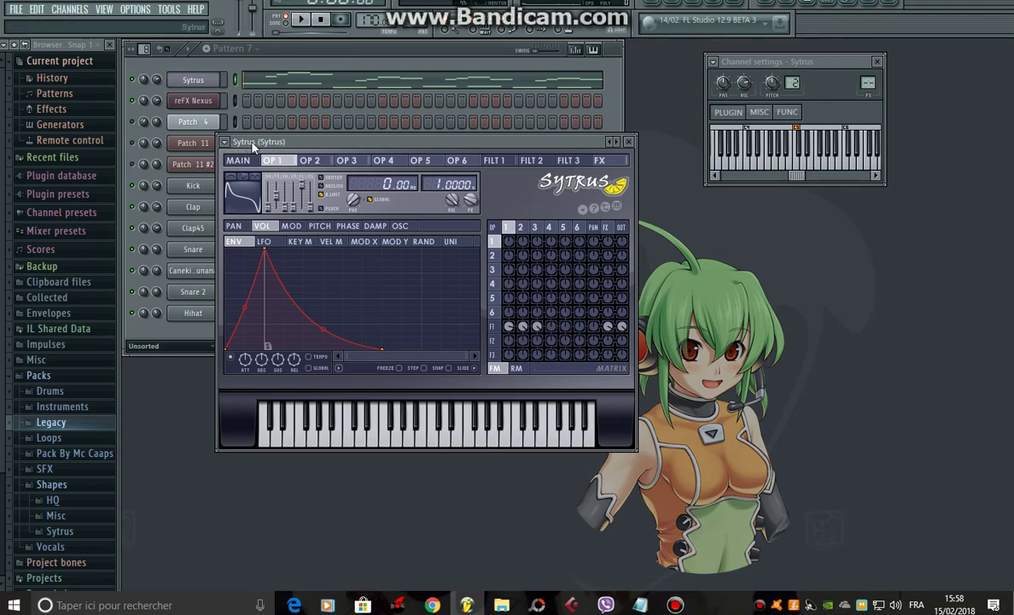
left_click(222, 142)
mouse_move(236, 181)
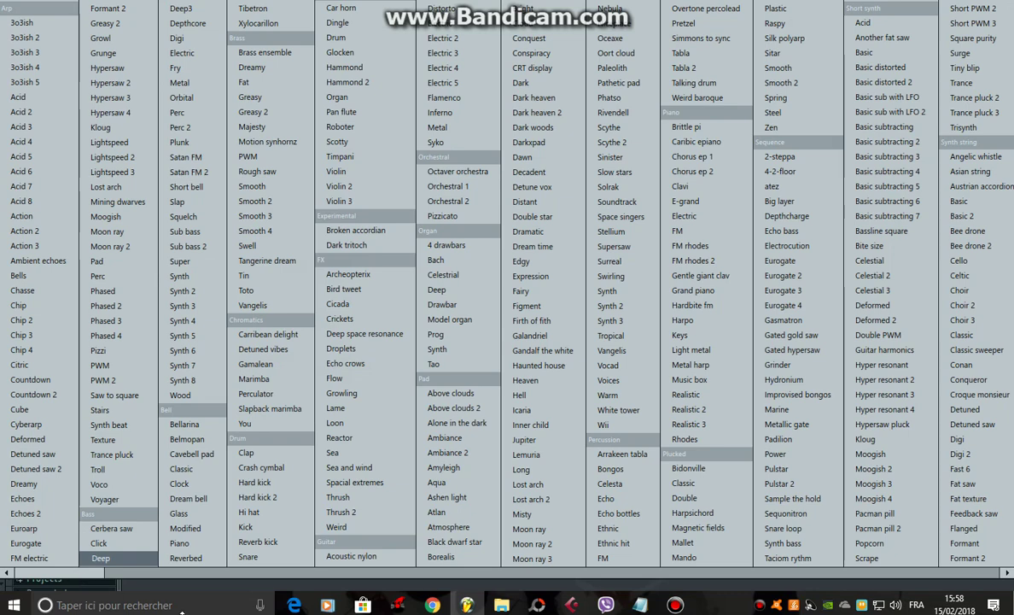
left_click(208, 589)
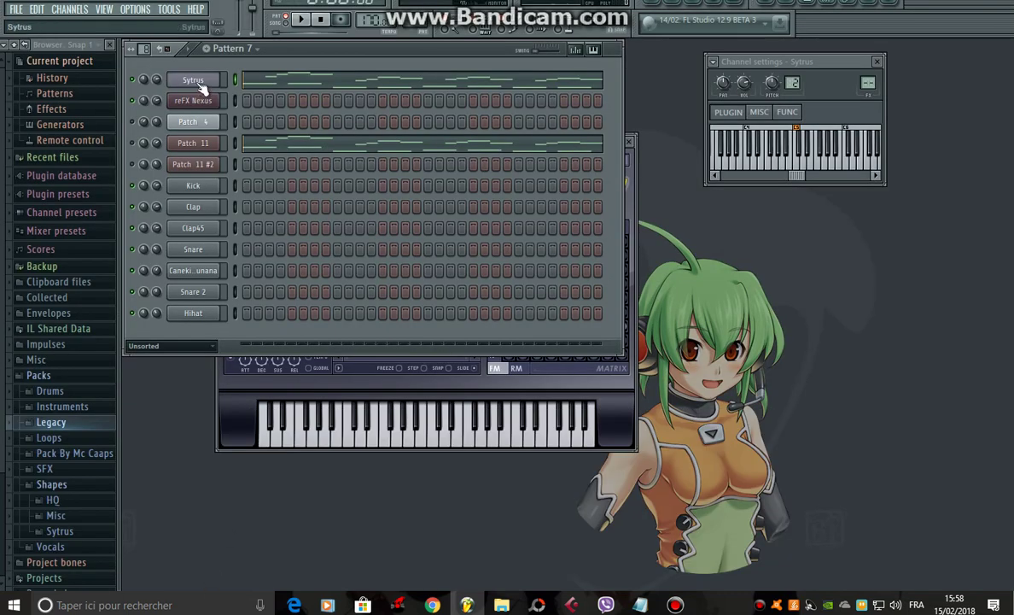
right_click(198, 88)
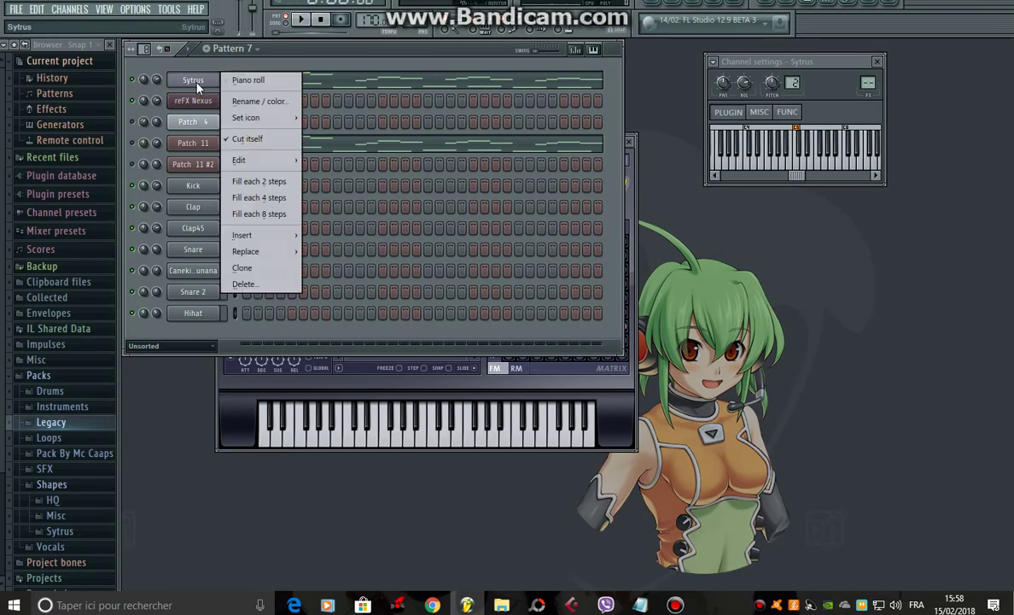
left_click(197, 85)
left_click(198, 85)
left_click(197, 85)
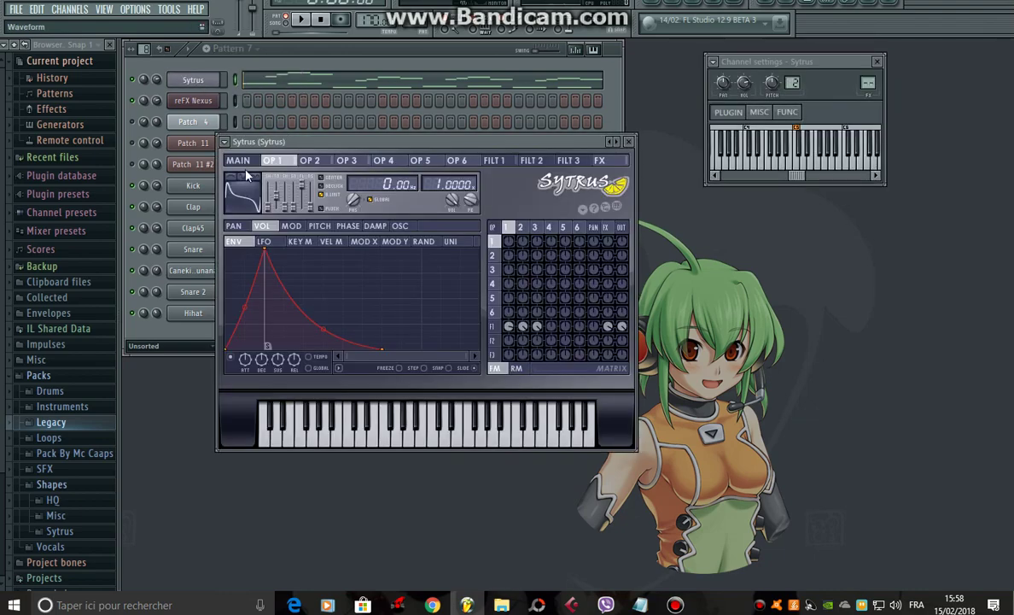
Load the "Austrian accordion" preset from the Synth string category into Sytrus.
left_click(224, 143)
mouse_move(256, 186)
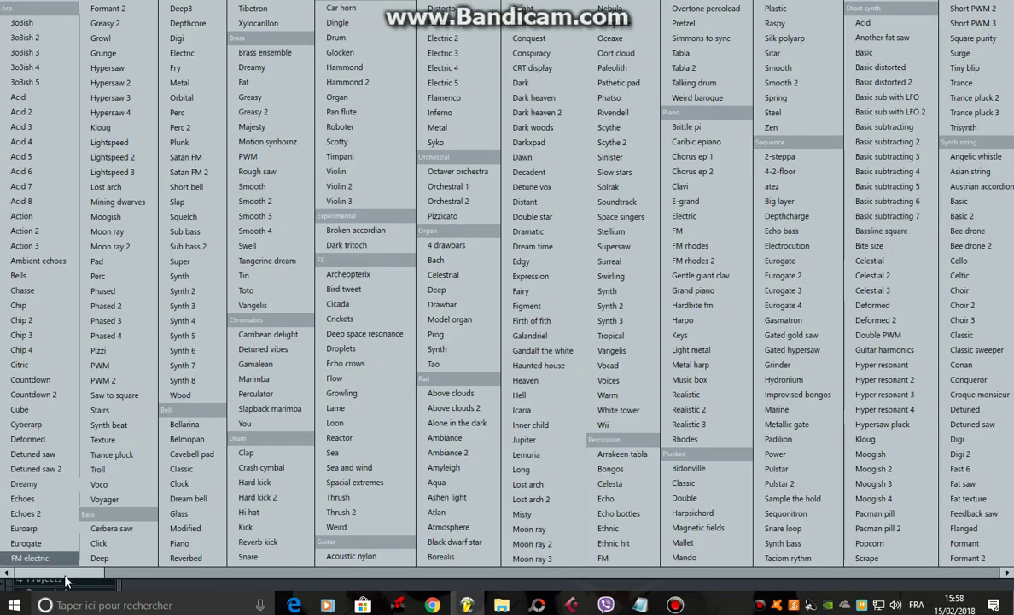
left_click_drag(92, 574, 772, 576)
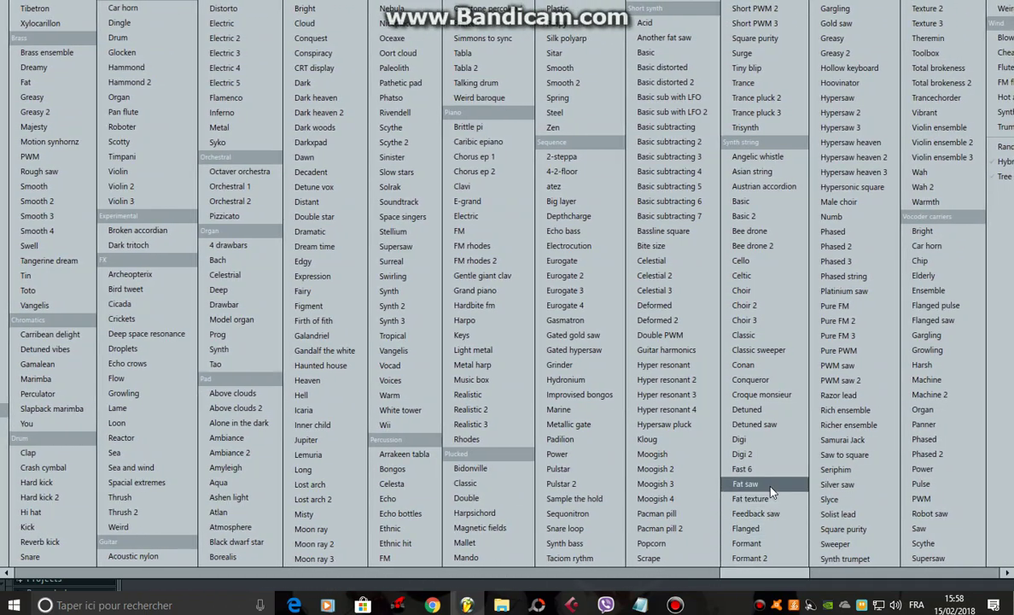
left_click(754, 189)
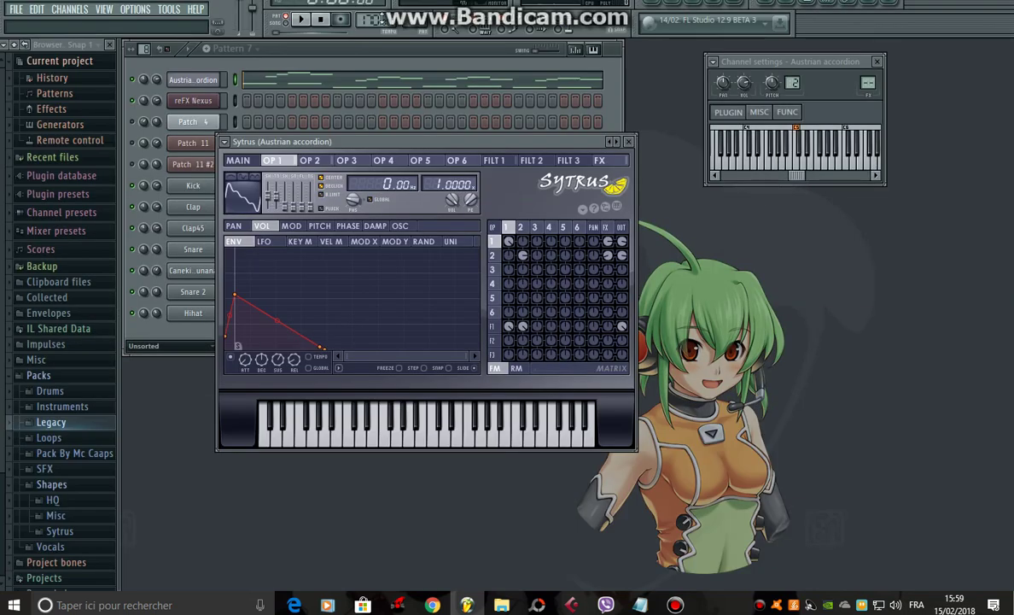
Play and stop Pattern 7 with the channel rack in front, and display the song arrangement in the playlist.
left_click(288, 48)
left_click(302, 19)
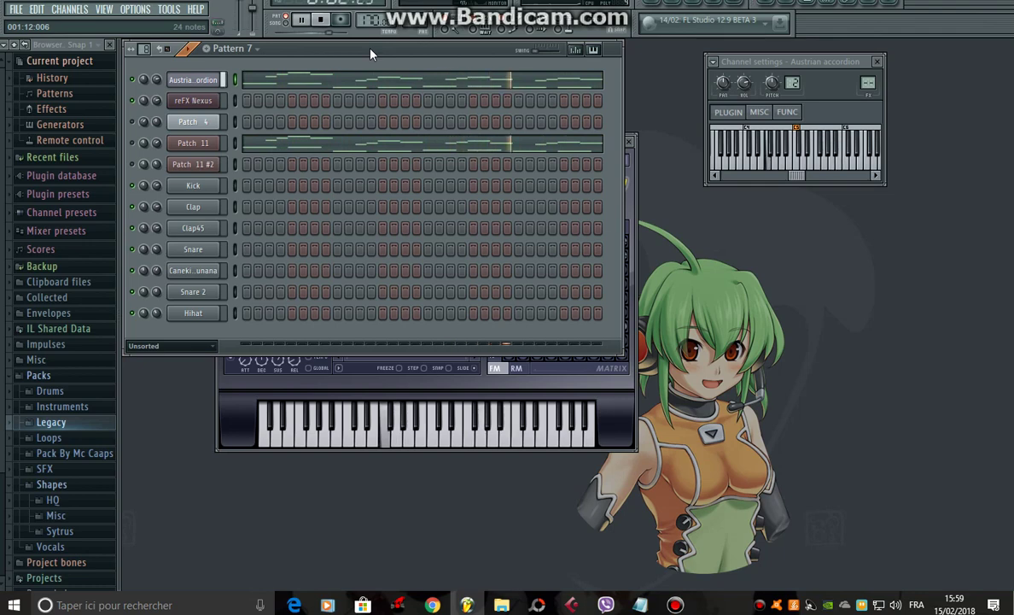
key("space")
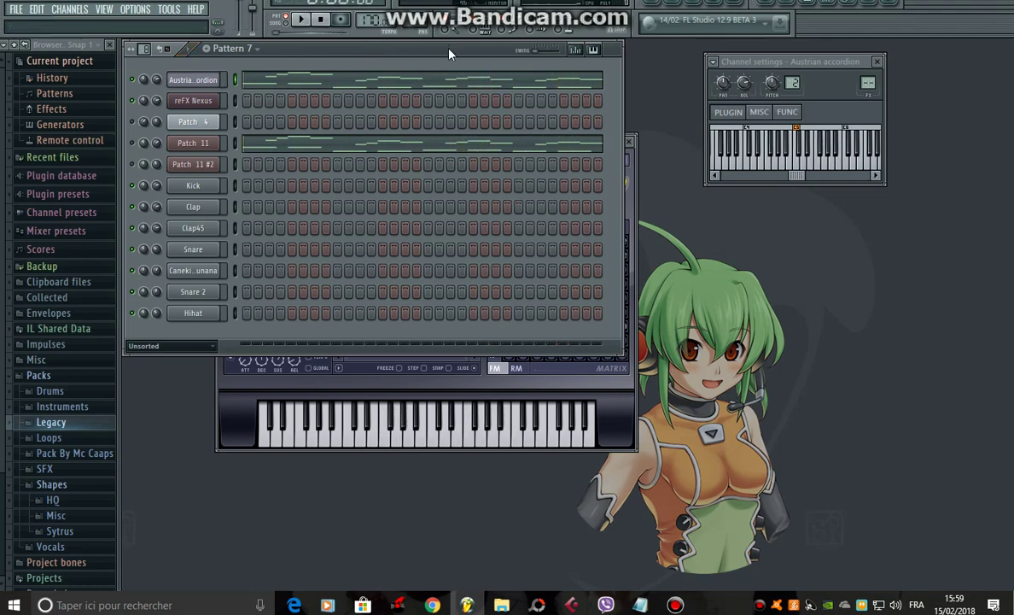
key("F5")
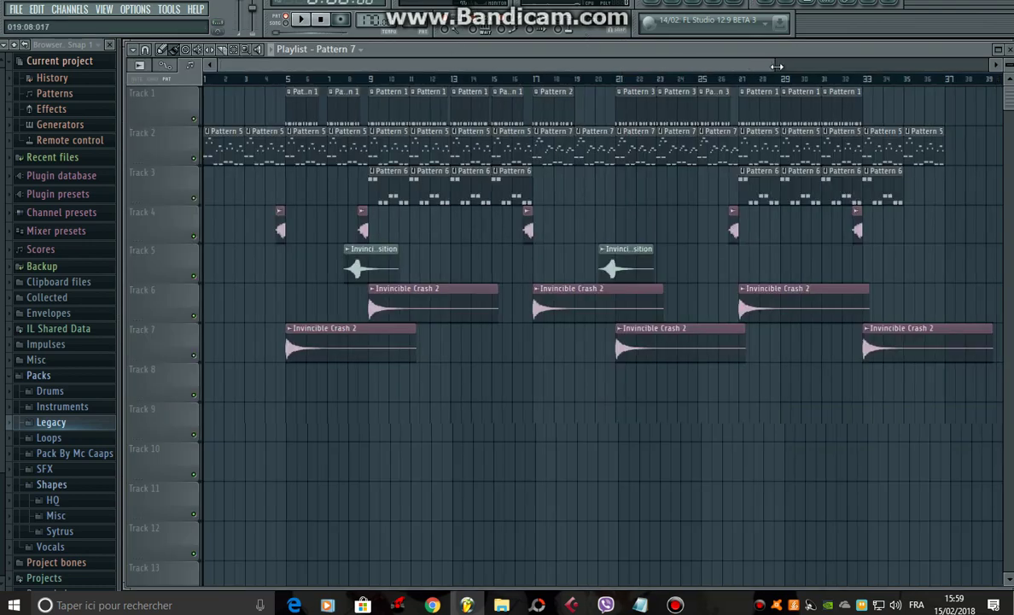
left_click_drag(777, 66, 780, 67)
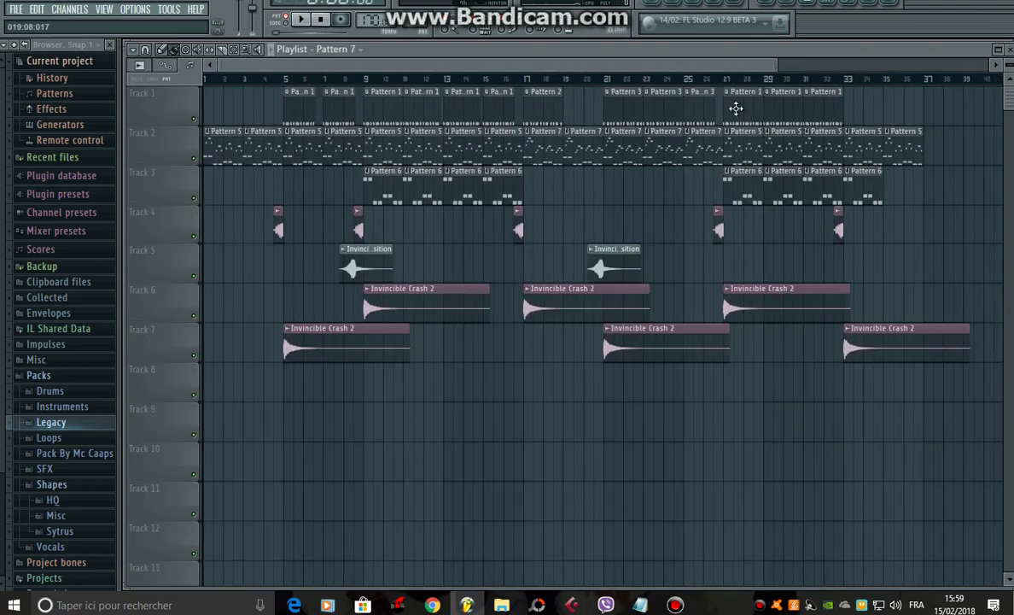
Switch to Notepad and write "sima nflaba nhos djan tinha tudo feito" in the empty note.
left_click(652, 606)
type("sima n")
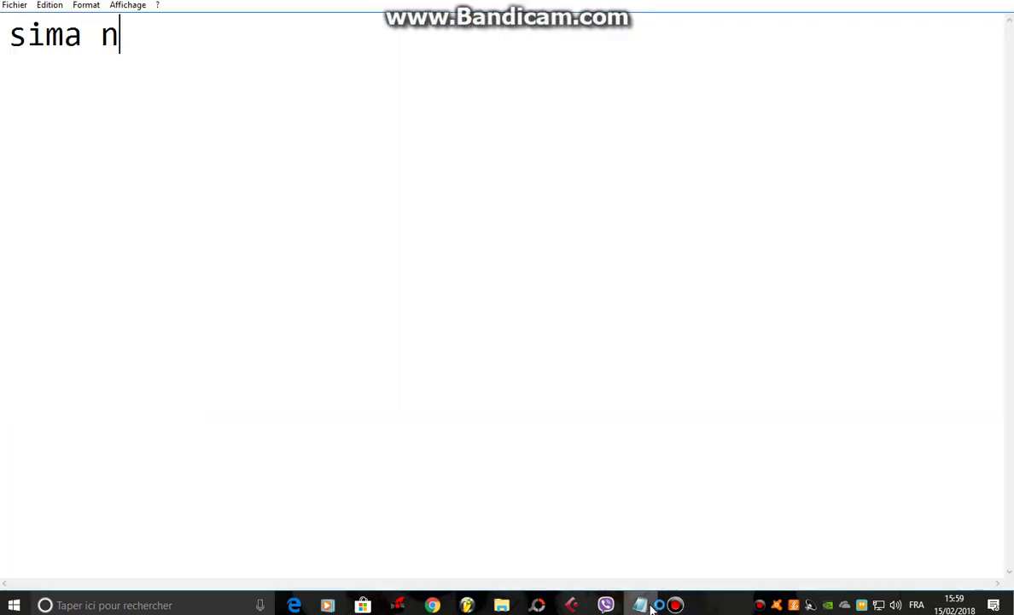
type("flaba nhos d")
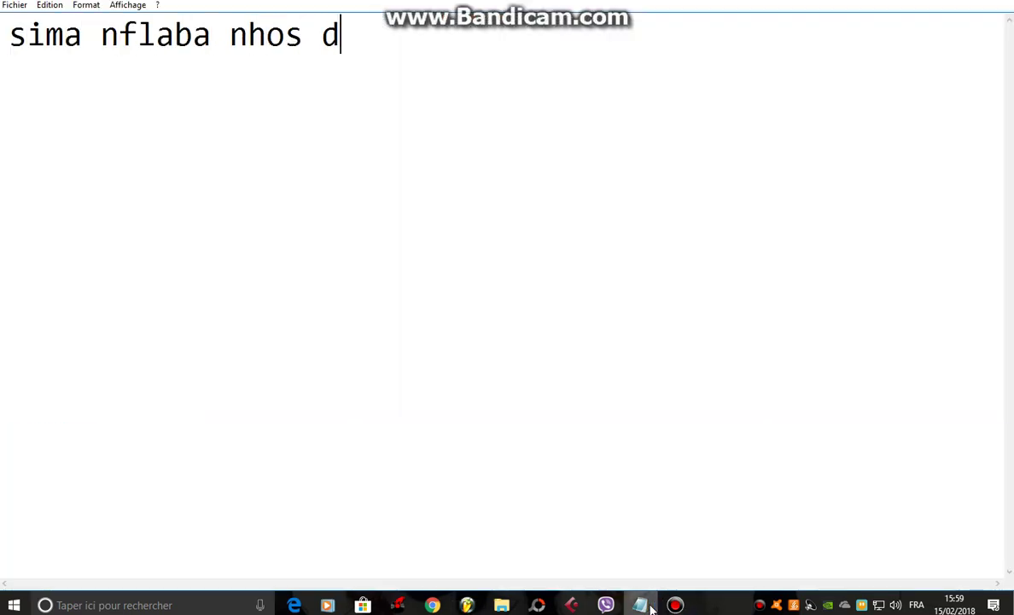
type("jan tinha t")
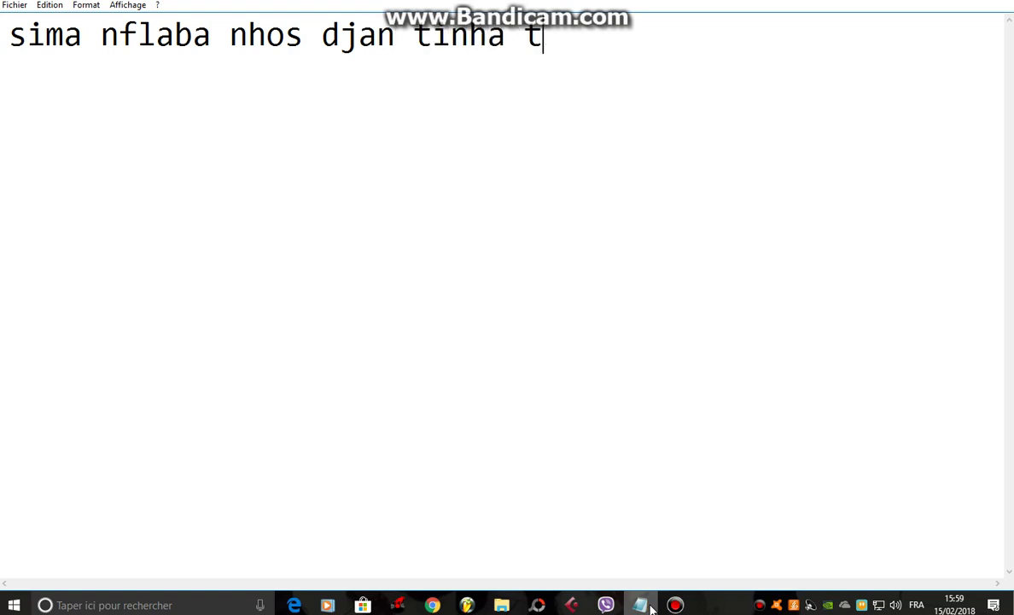
type("udo feito")
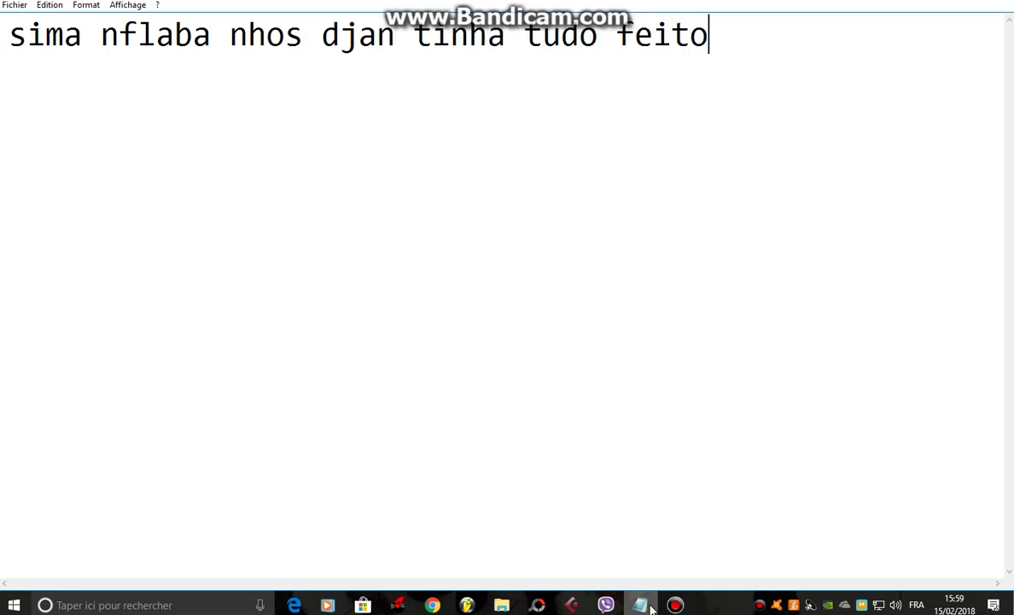
Erase the comment "sima nflaba nhos djan tinha tudo feito" from the note.
key("BackSpace")
key("BackSpace")
key("BackSpace")
key("BackSpace")
key("BackSpace")
key("BackSpace")
key("BackSpace")
key("BackSpace")
key("BackSpace")
key("BackSpace")
key("BackSpace")
key("BackSpace")
key("BackSpace")
key("BackSpace")
key("BackSpace")
key("BackSpace")
key("BackSpace")
key("BackSpace")
key("BackSpace")
key("BackSpace")
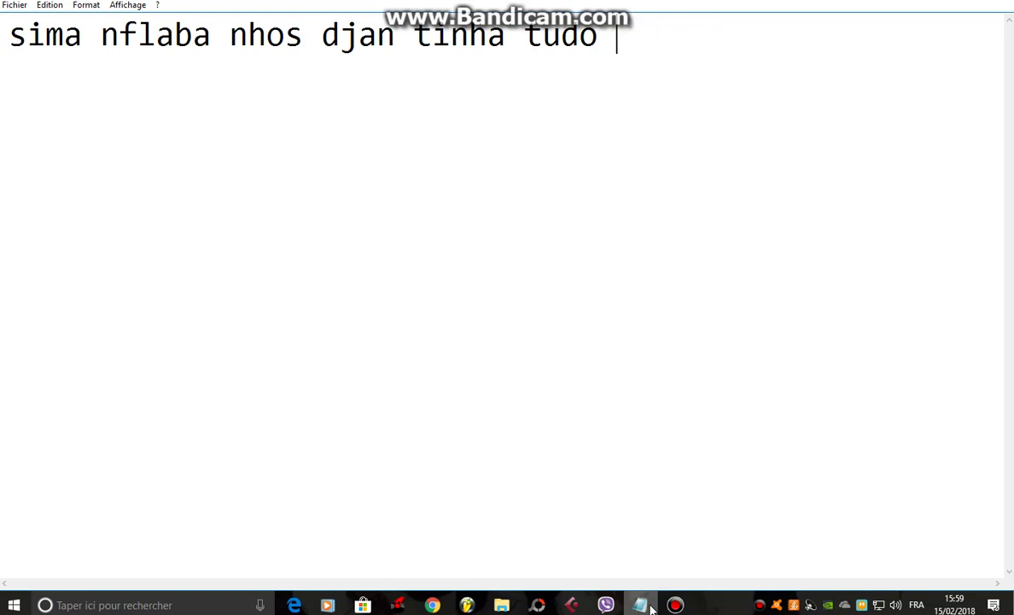
Write "goci nta mostra nhos peças tudo montado modi ki ta fika" in the empty note.
type("goc")
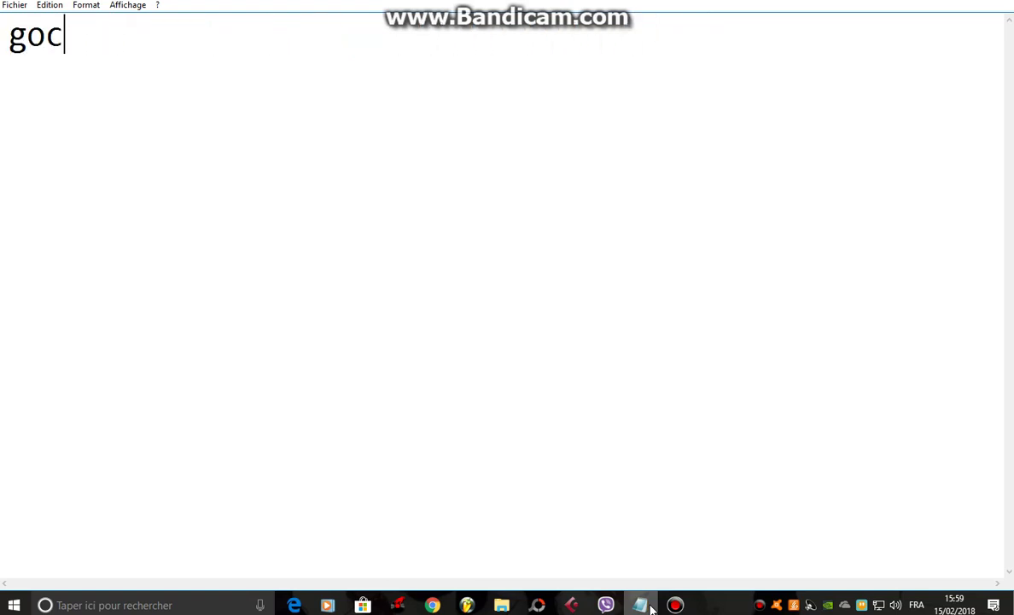
type("i nta mostr")
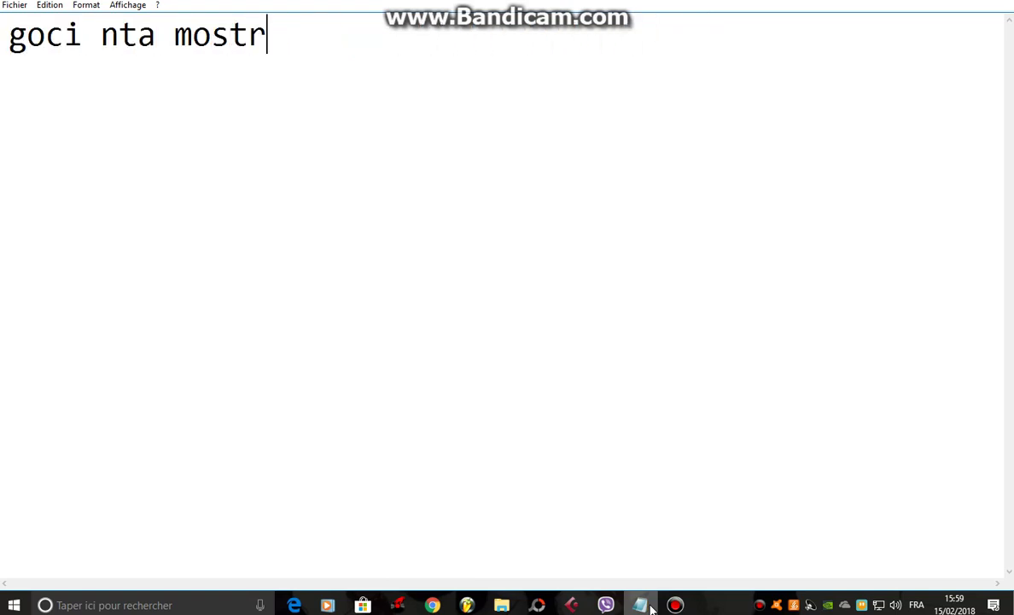
type("a nhos pe")
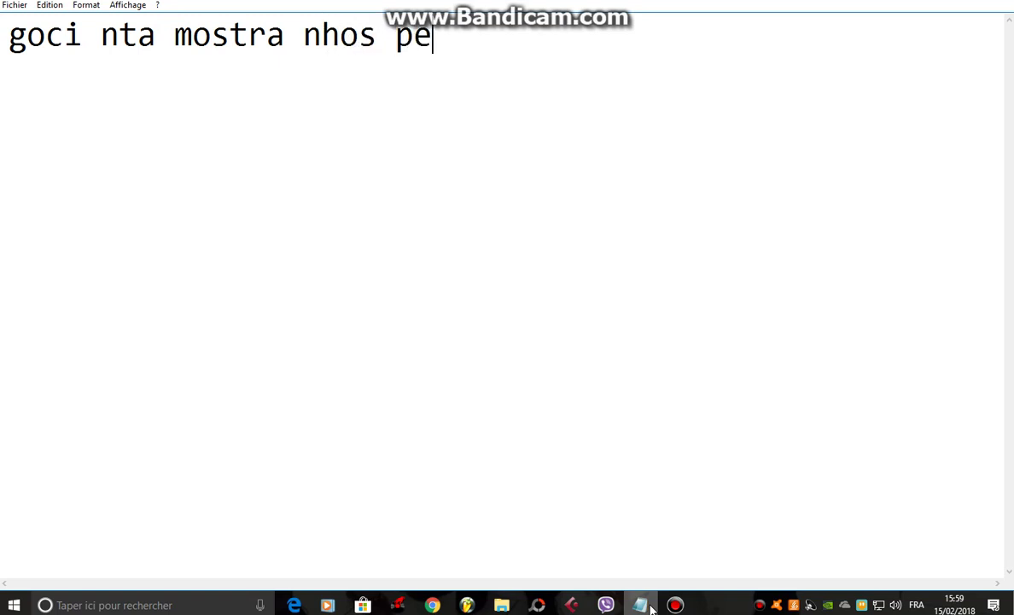
type("ças tu")
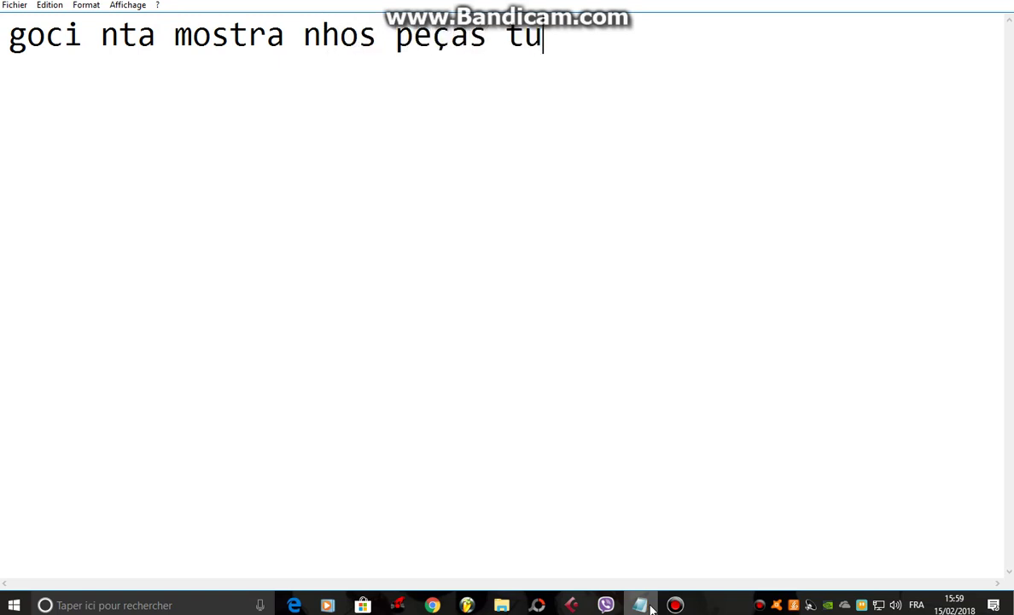
type("do montad")
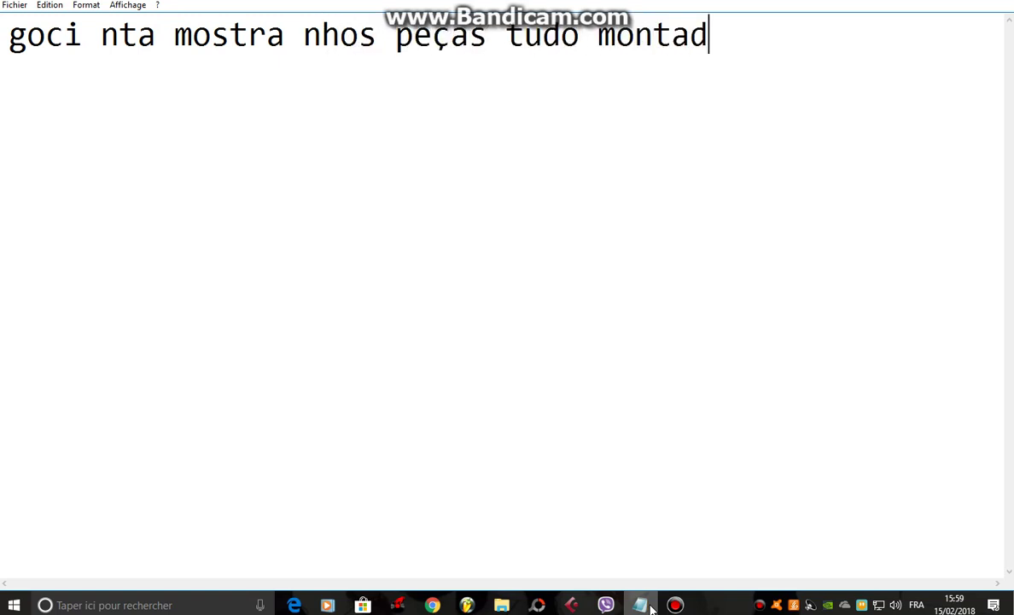
type("o modi ki ")
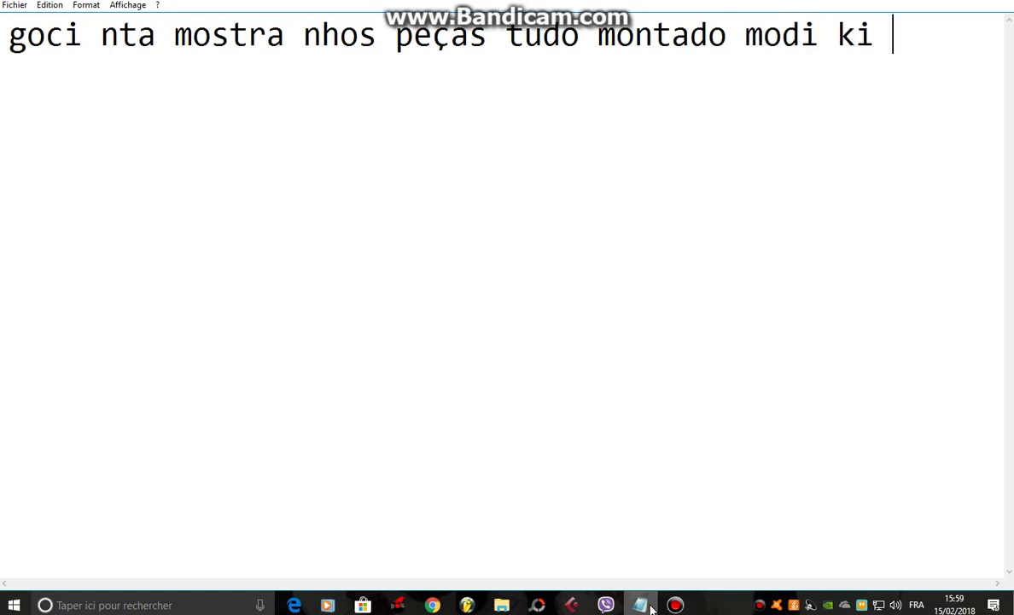
type("ta fika")
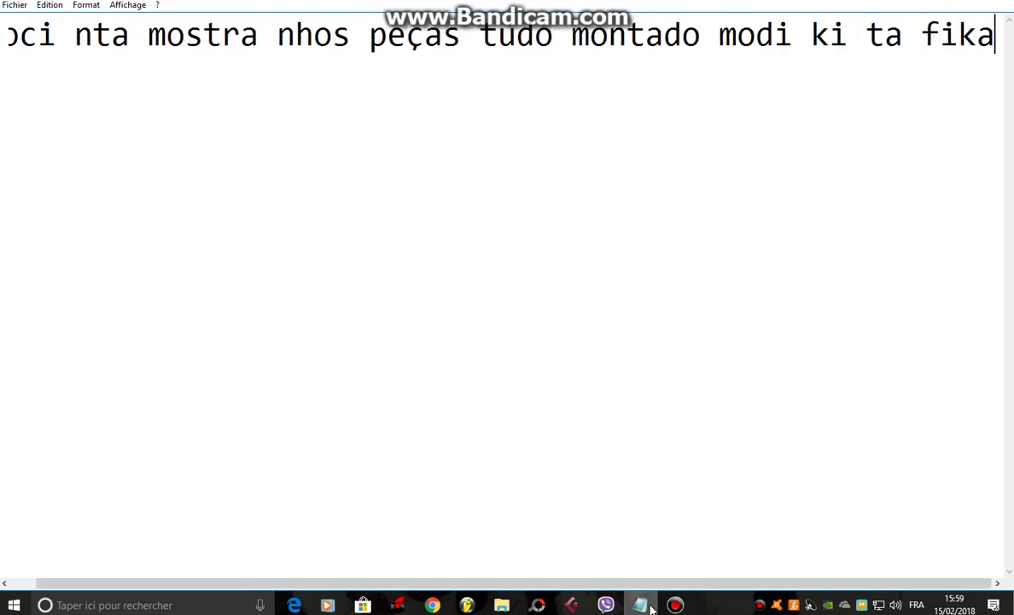
Erase the comment about the assembled pieces from the note.
key("BackSpace")
key("BackSpace")
key("BackSpace")
key("BackSpace")
key("BackSpace")
key("BackSpace")
key("BackSpace")
key("BackSpace")
key("BackSpace")
key("BackSpace")
key("BackSpace")
key("BackSpace")
key("BackSpace")
key("BackSpace")
key("BackSpace")
key("BackSpace")
key("BackSpace")
key("BackSpace")
key("BackSpace")
key("BackSpace")
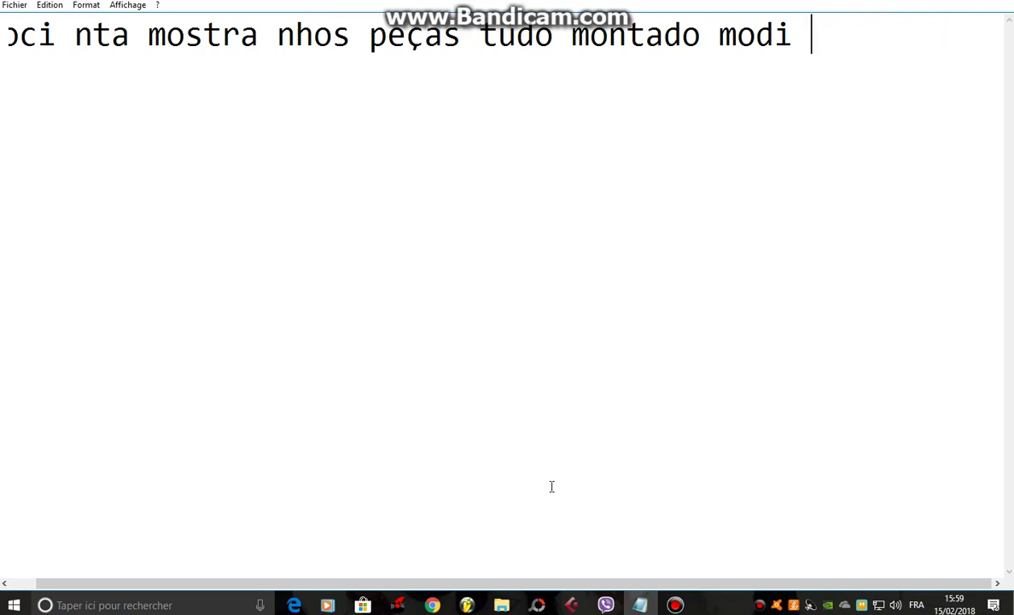
key("BackSpace")
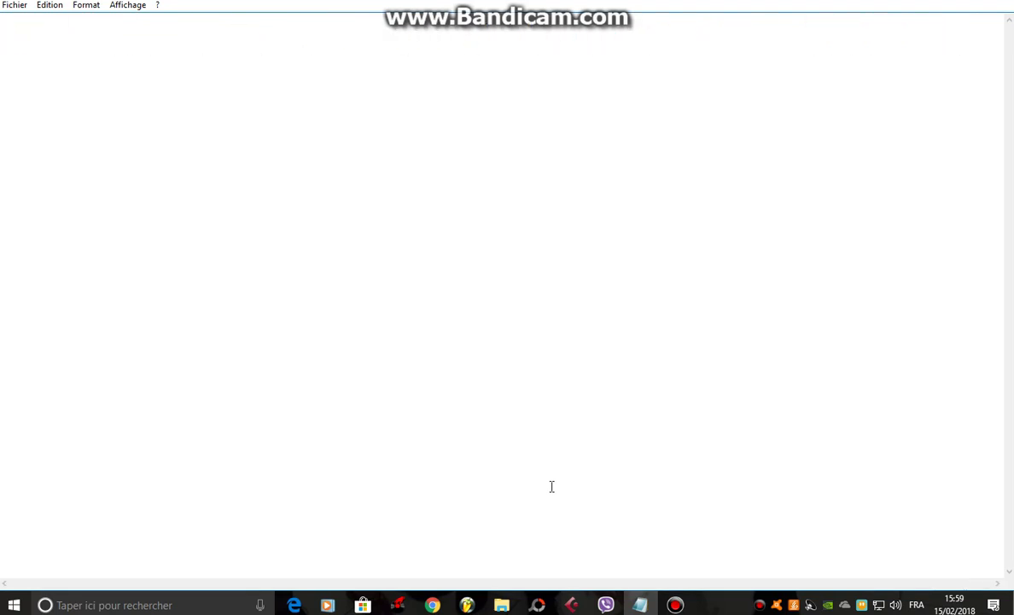
Write "kes effeitos depos nhos ta mandan msg nta da nhos link" in the empty note, with "pa nhos baixa" on a second line.
type("kes e")
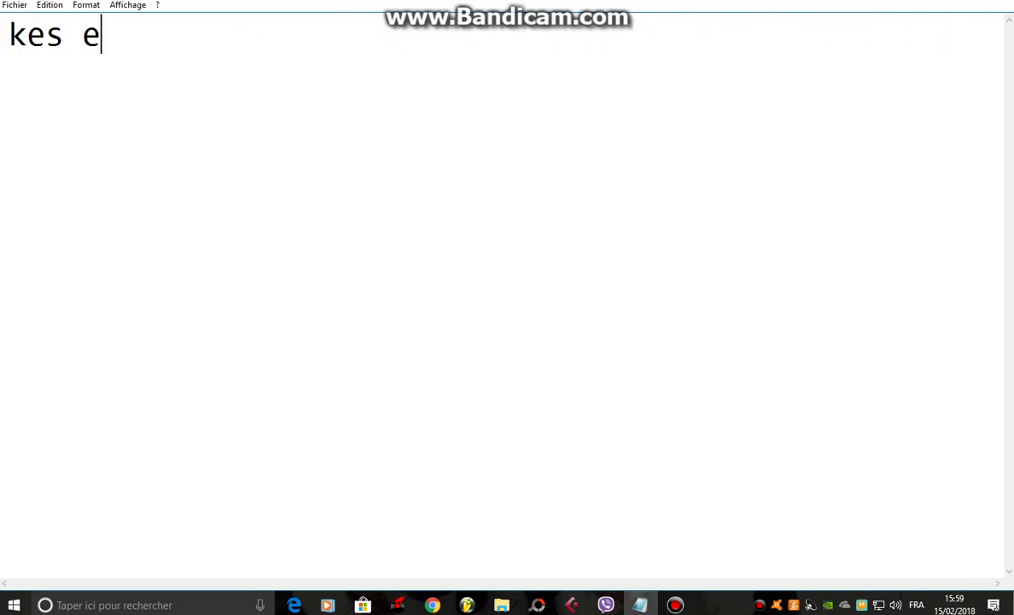
type("ffeitos dep")
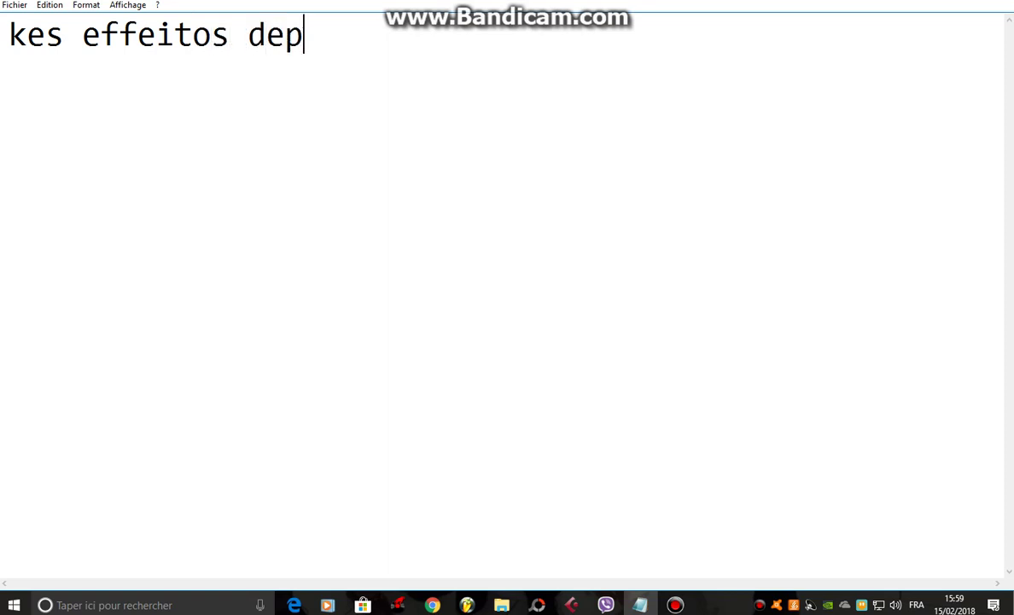
type("os nho")
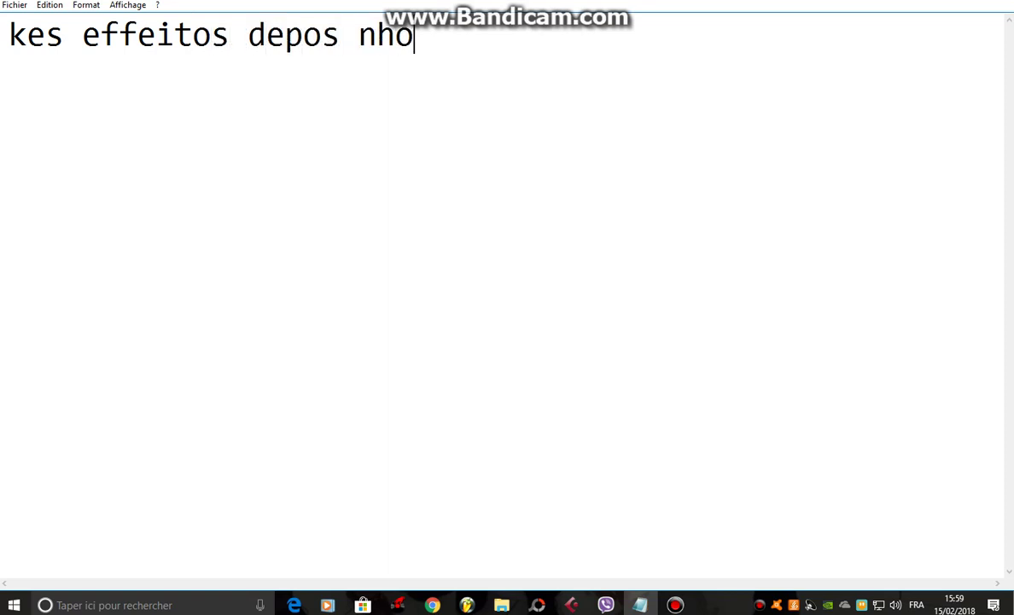
type("s ta mandan ")
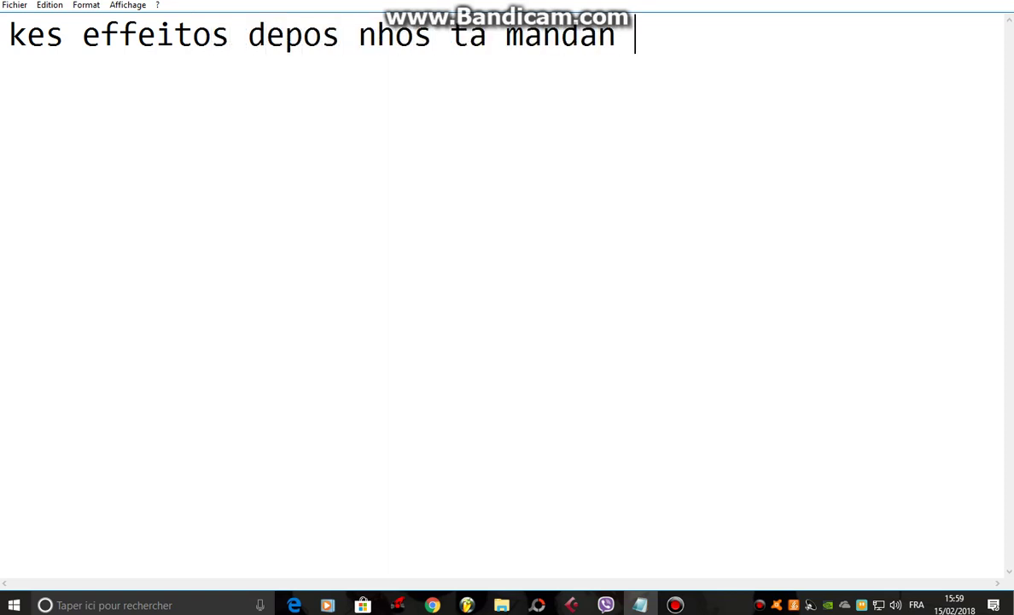
type("msg nta ")
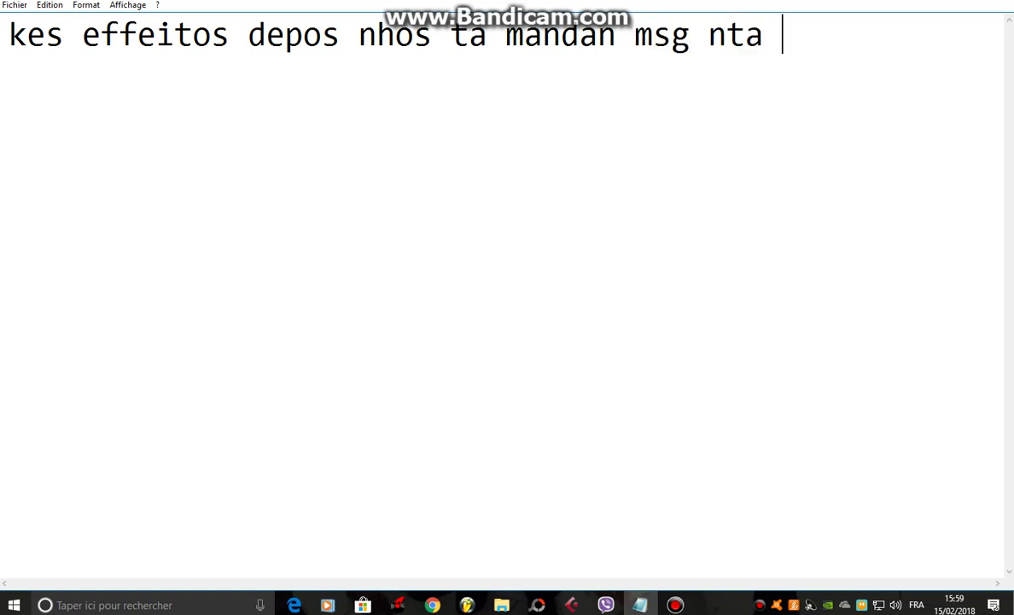
type("da nho")
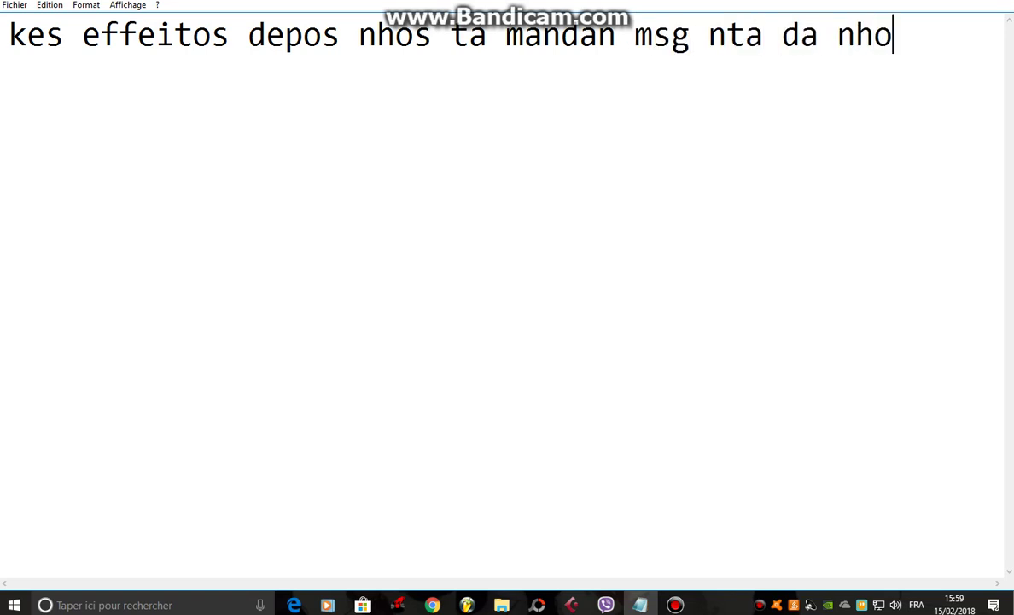
type("s linj")
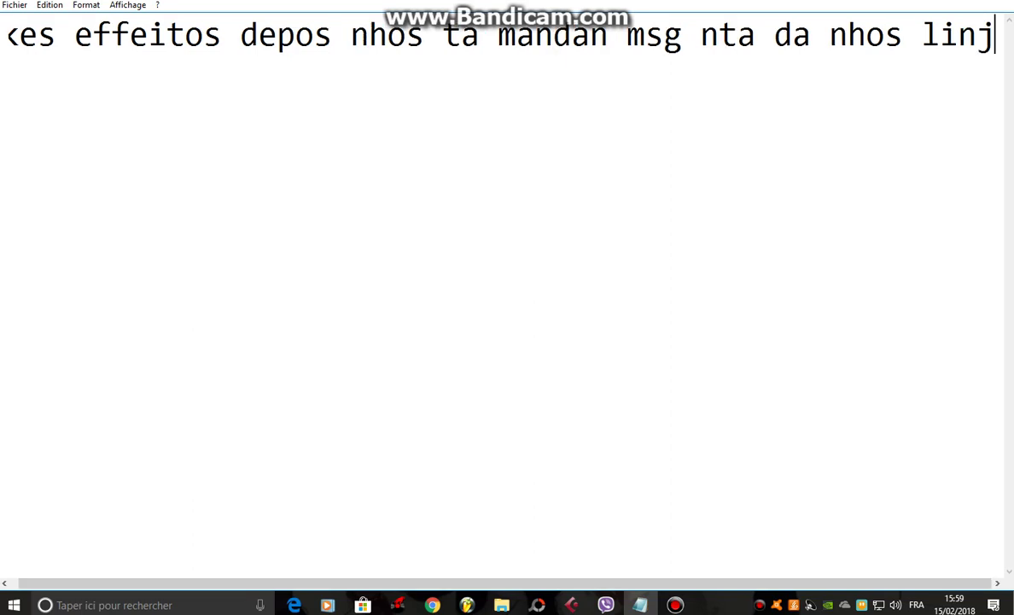
key("BackSpace")
type("k")
key("Return")
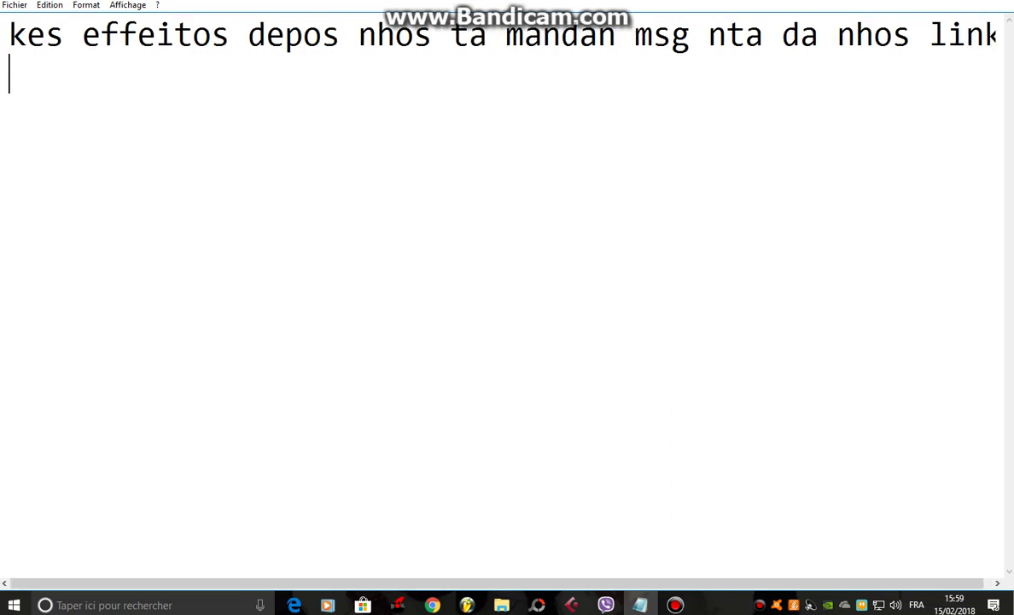
type("pa nhos baixa")
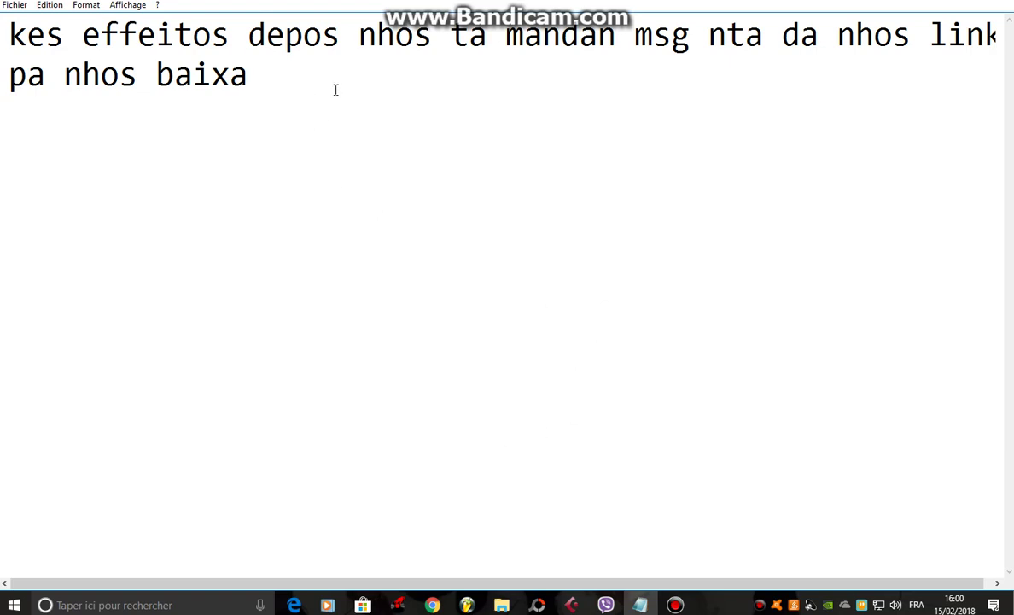
Clear the note, then switch to FL Studio and play the playlist arrangement in song mode.
key("ctrl+a")
key("Delete")
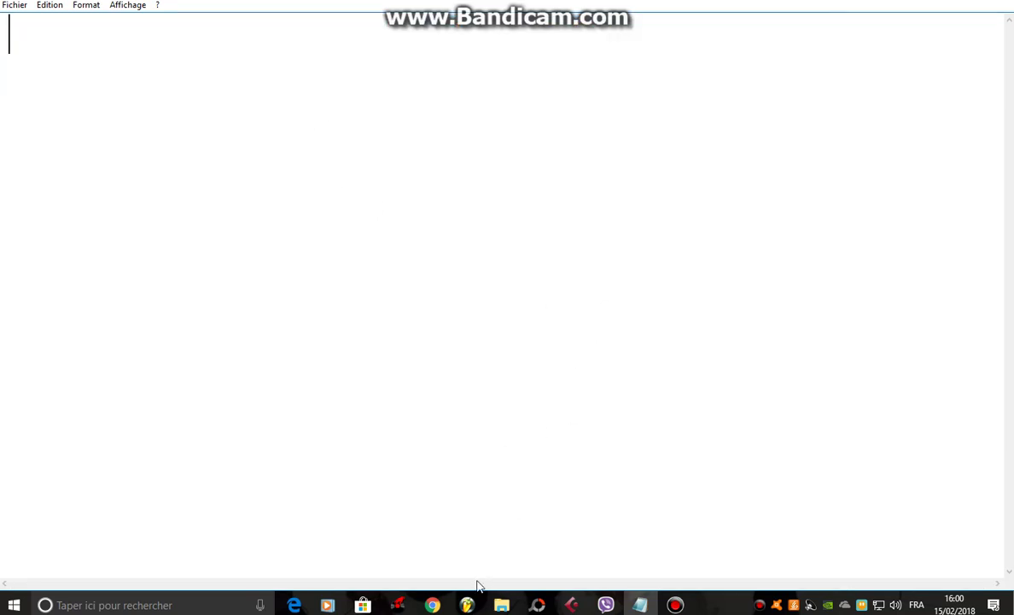
left_click(467, 604)
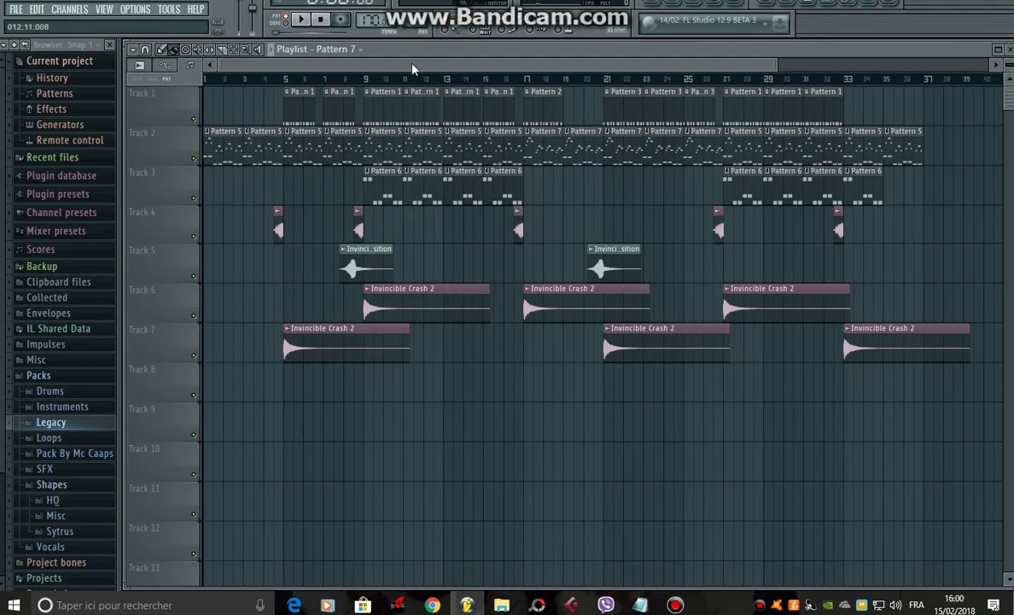
left_click(286, 25)
key("space")
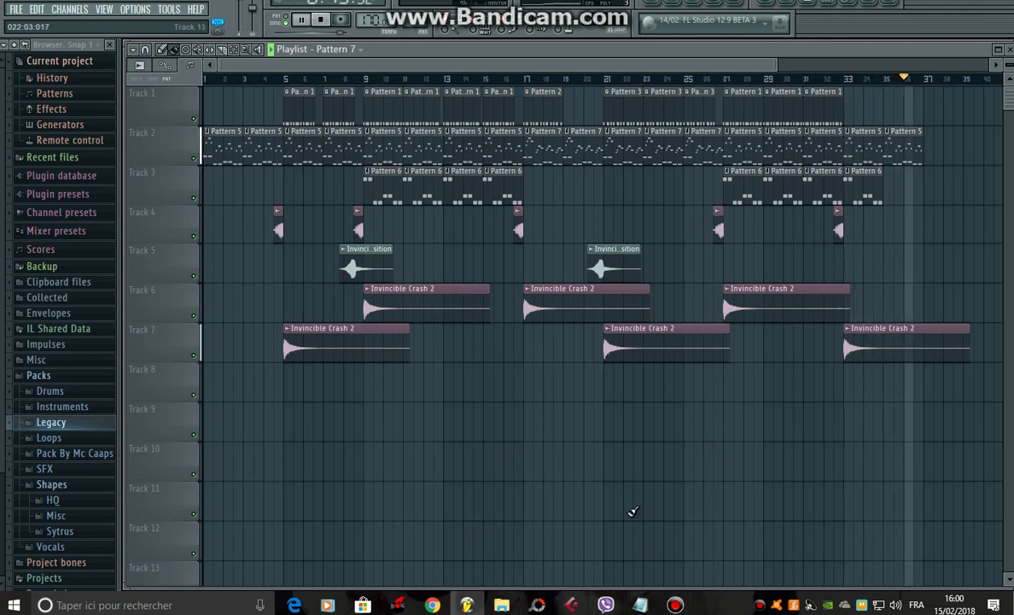
Switch to Notepad and write "kenti kenti nta spera ma nhos curti e ma foi nhos util" in the empty note.
left_click(640, 604)
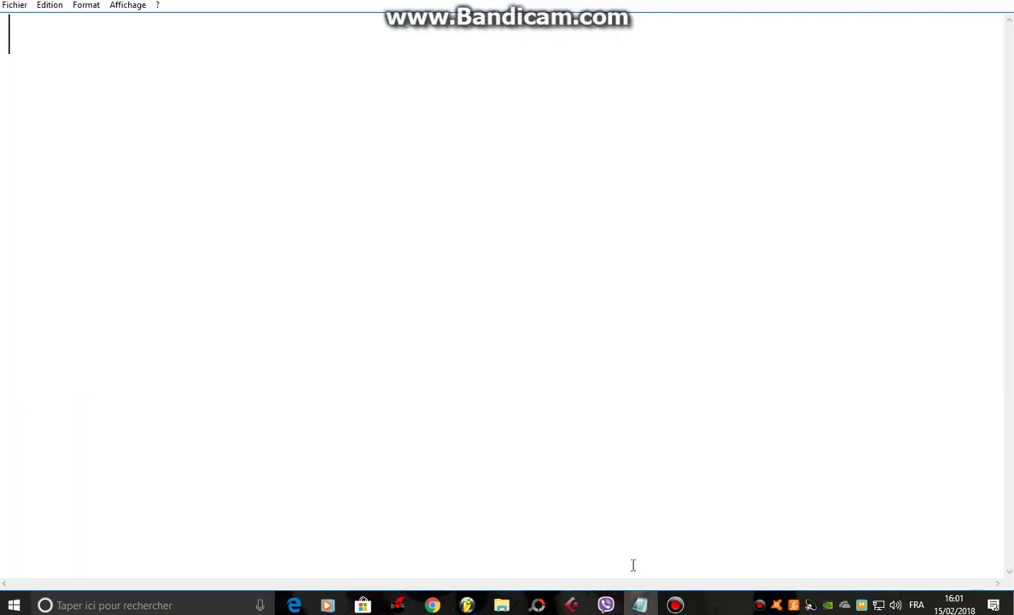
type("kenti k")
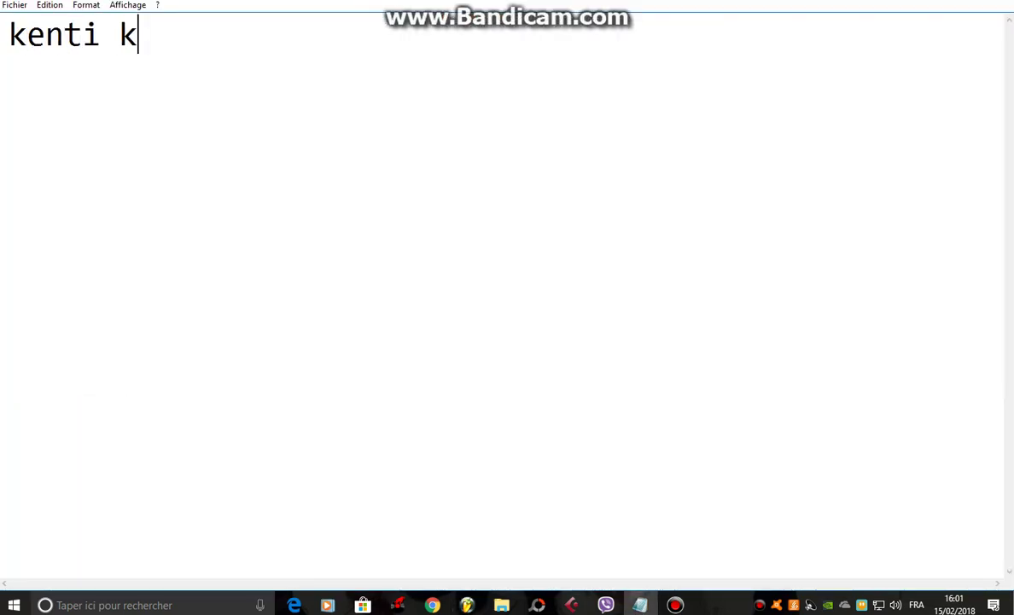
type("enti")
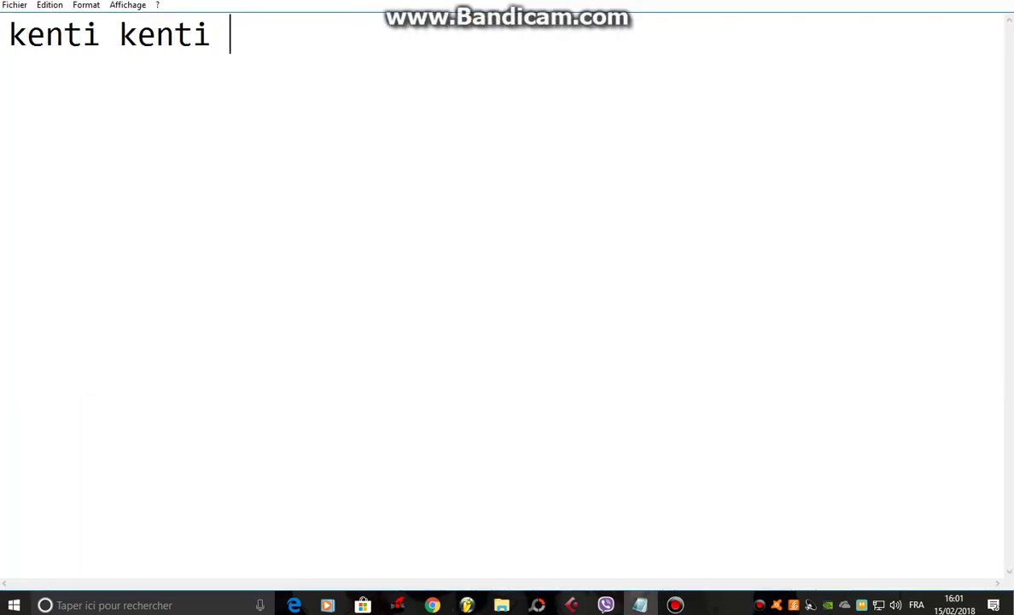
type(" nta spera ")
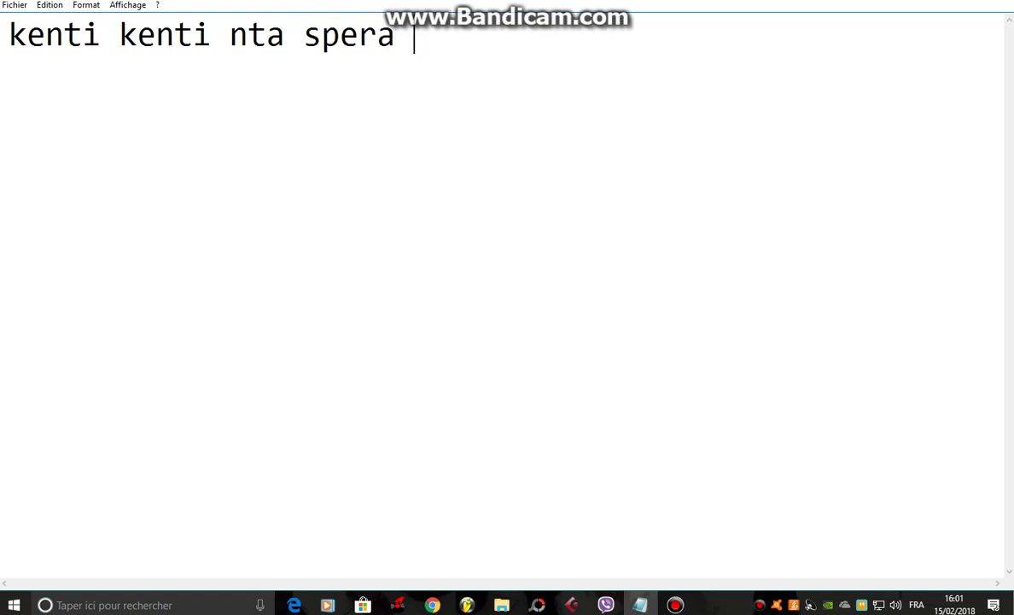
type("ma nhos cur")
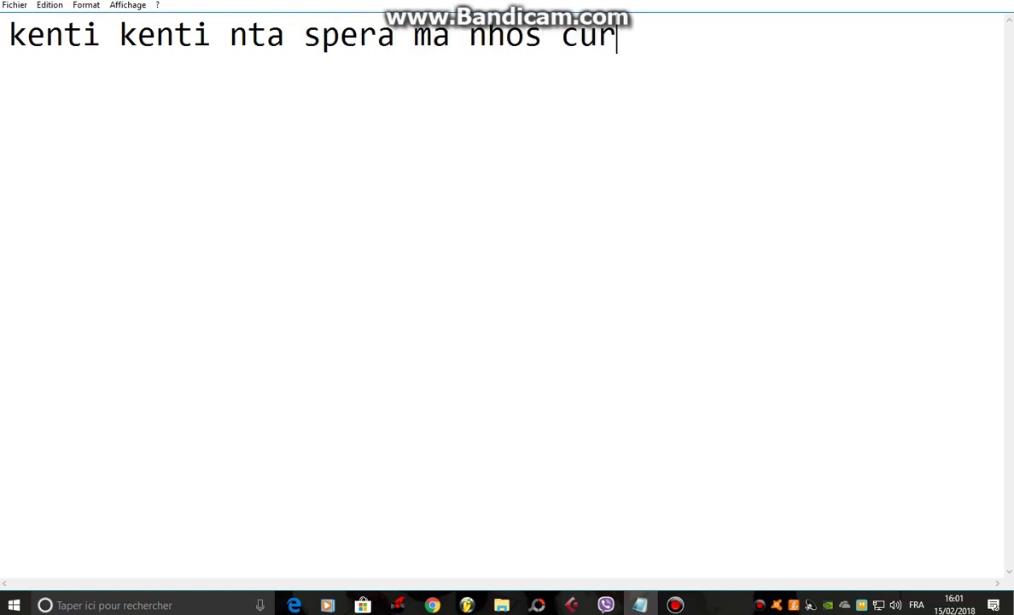
type("ti e ma ")
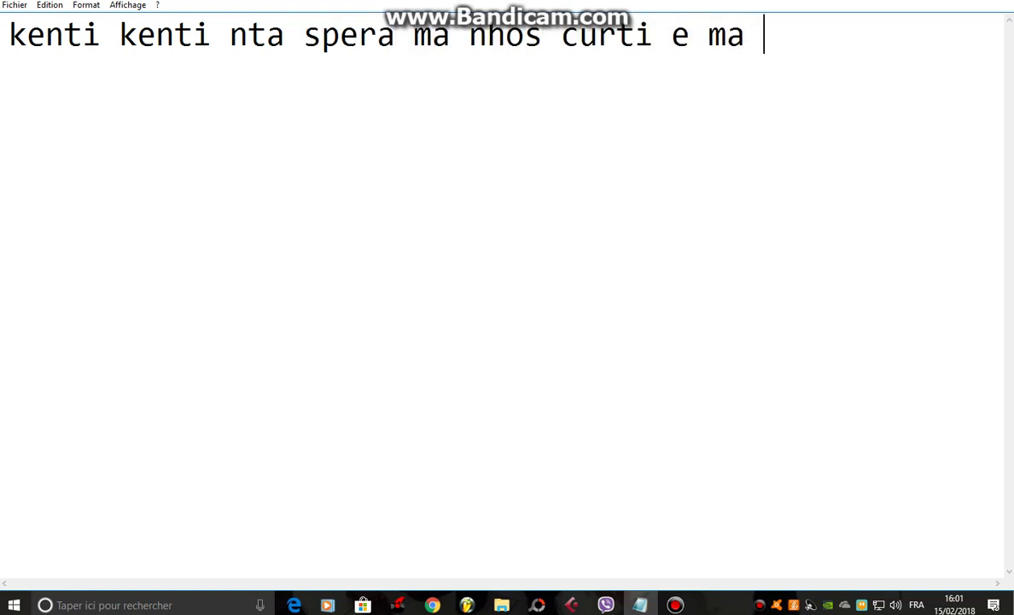
type("foi nhos u")
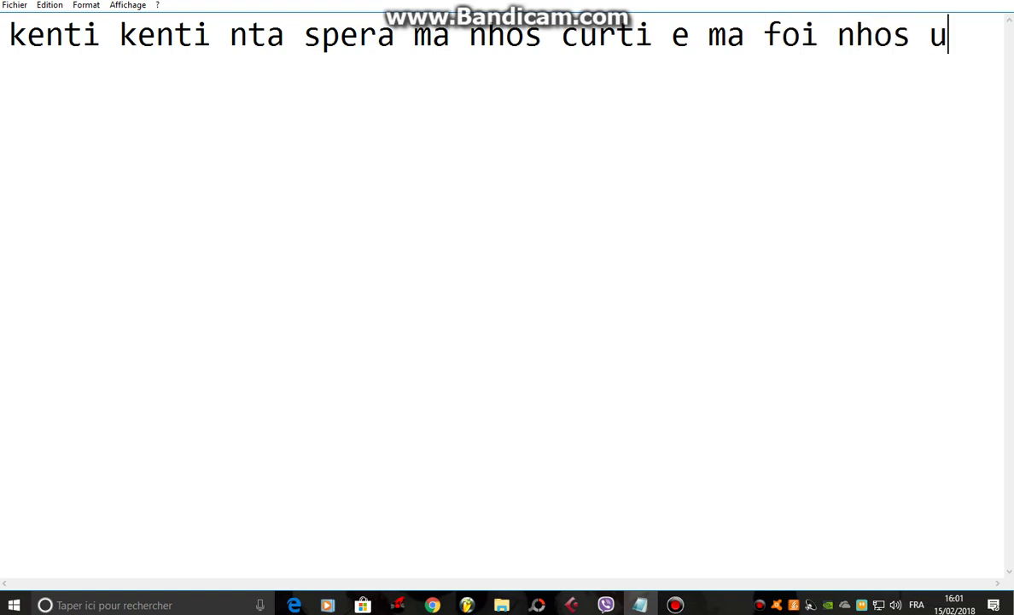
type("til")
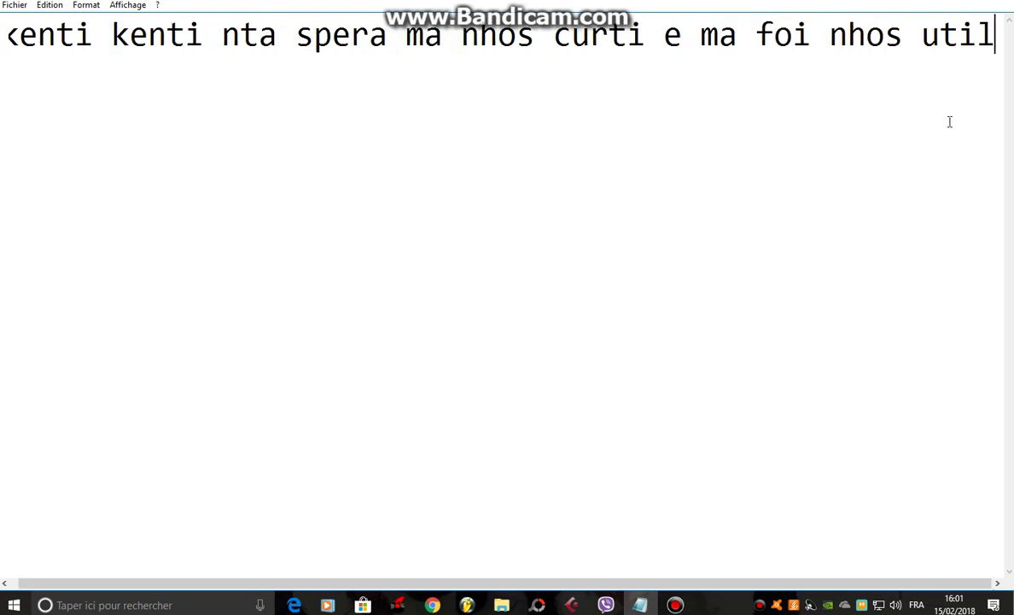
Replace the comment in the note with "un abraço ate a procia video aula".
left_click_drag(996, 34, 1, 146)
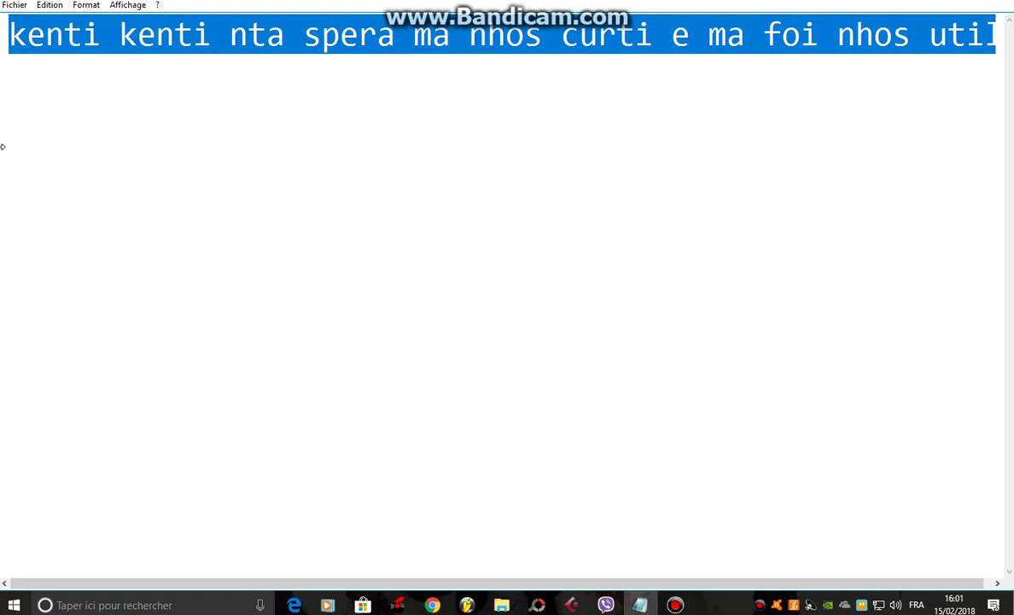
key("BackSpace")
type("un abr")
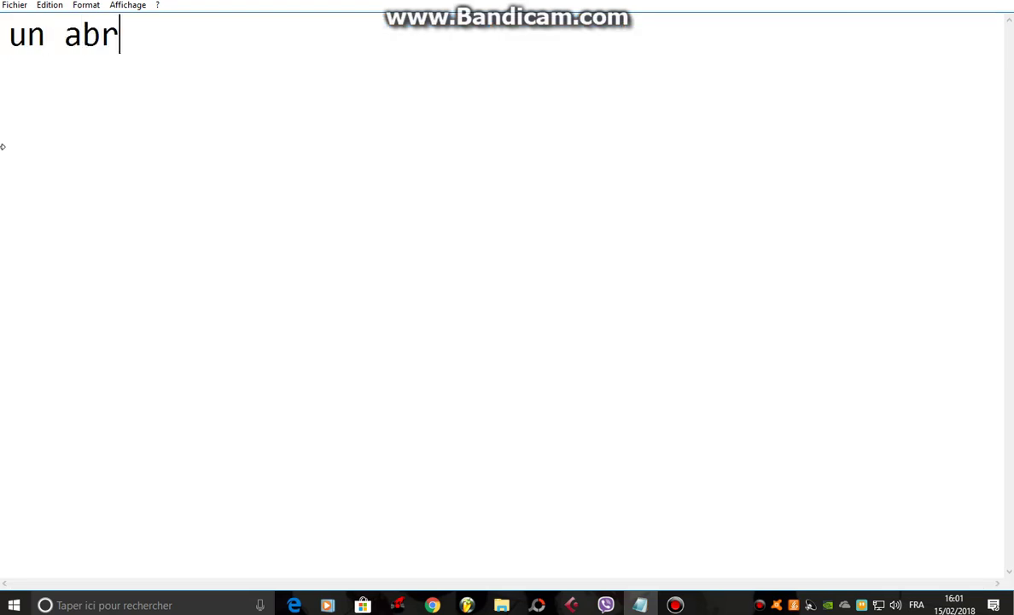
type("aço ate a ")
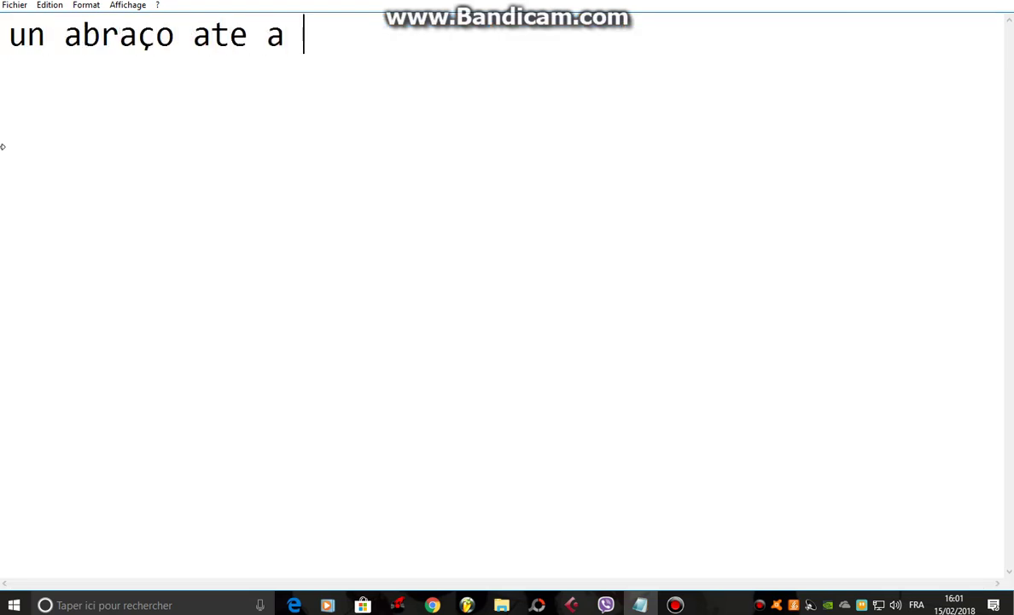
type("procia ")
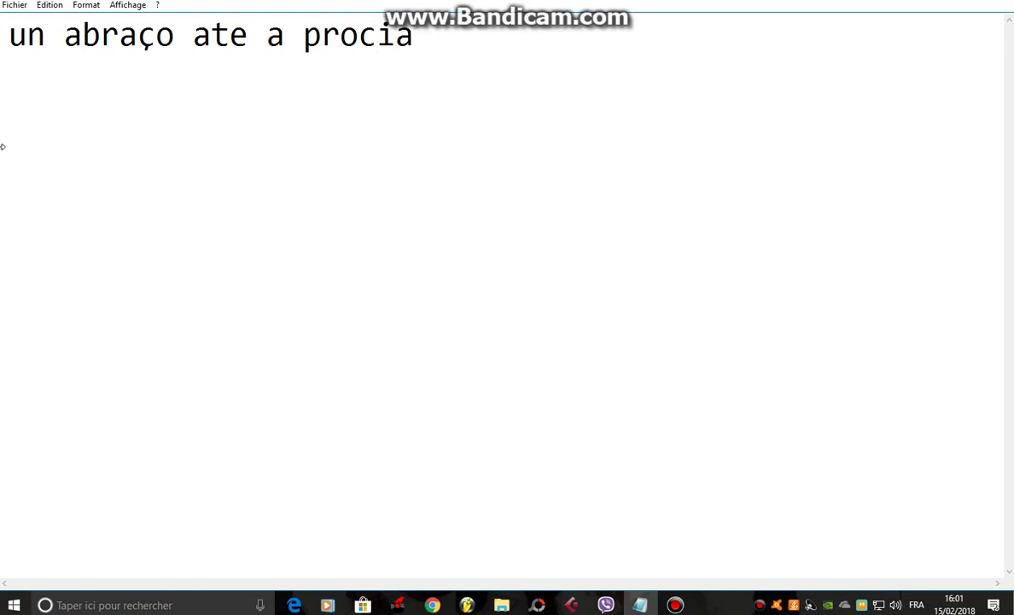
type("video aula")
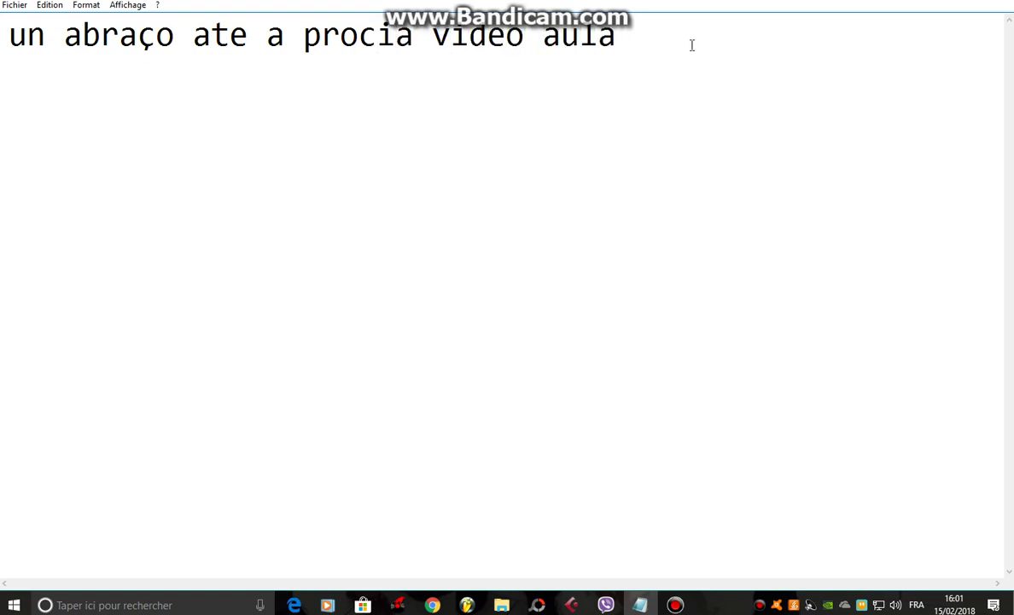
Erase the farewell comment from the note.
key("ctrl+a")
key("Delete")
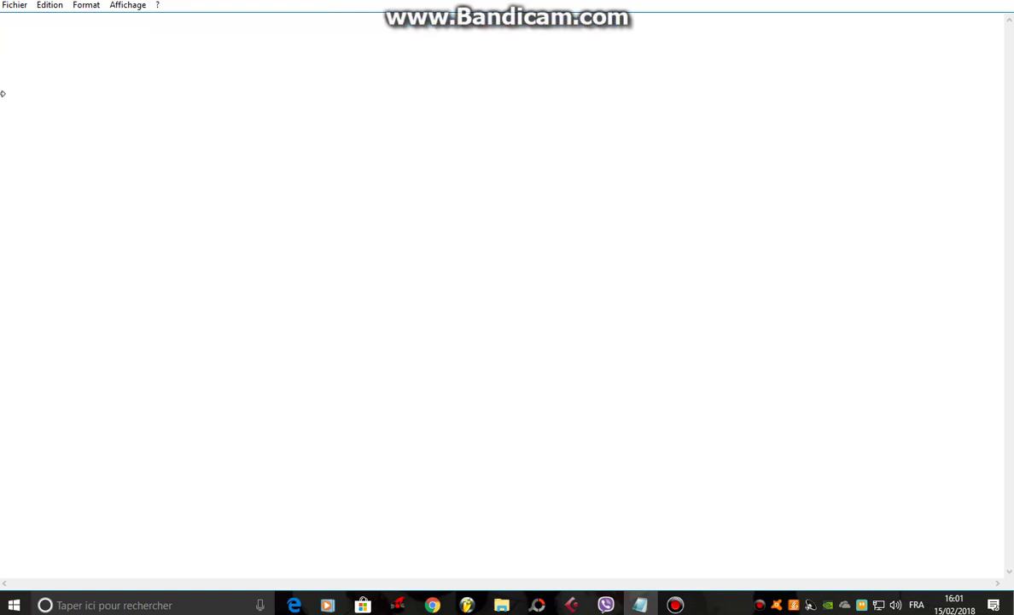
type("nhos dan")
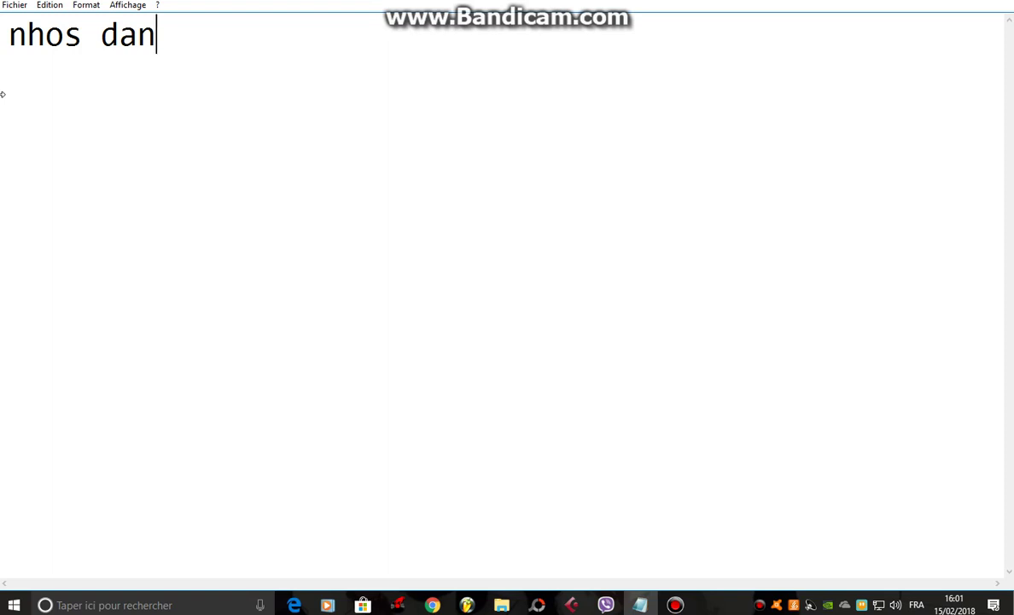
key("BackSpace")
key("BackSpace")
key("BackSpace")
key("BackSpace")
key("BackSpace")
key("BackSpace")
key("BackSpace")
key("BackSpace")
Write "nhos dexa comentarios nhos subecreve na nha canal pa mas 9dades" in the empty note.
type("nh")
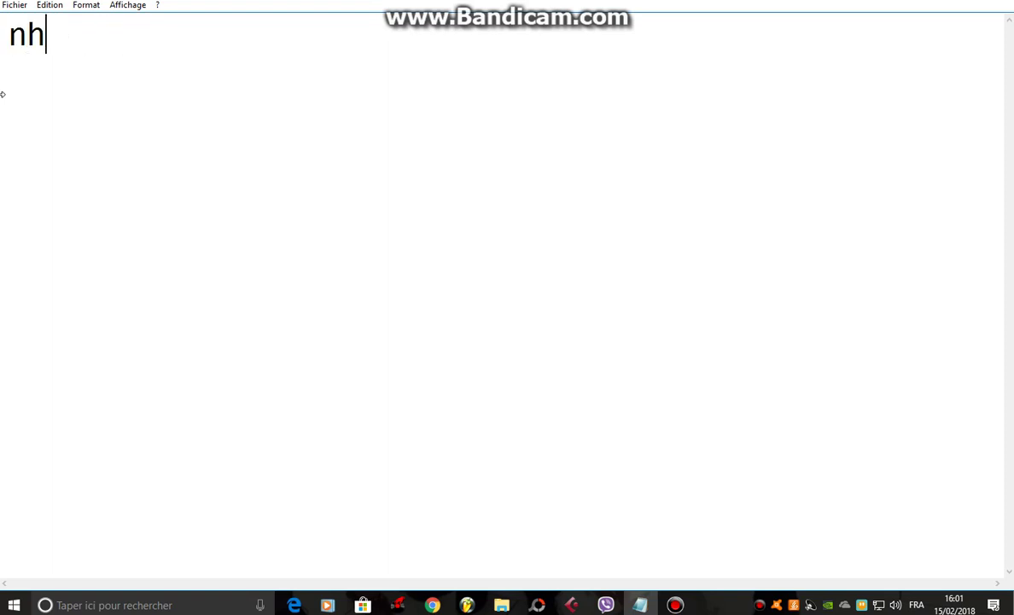
type("os dexa comentario")
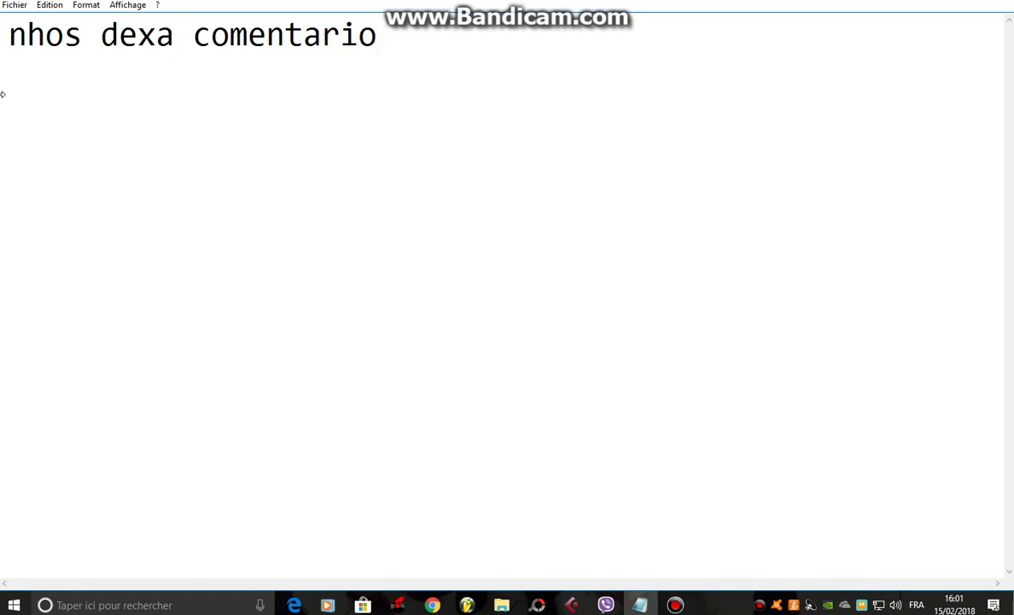
type("s nhos sube")
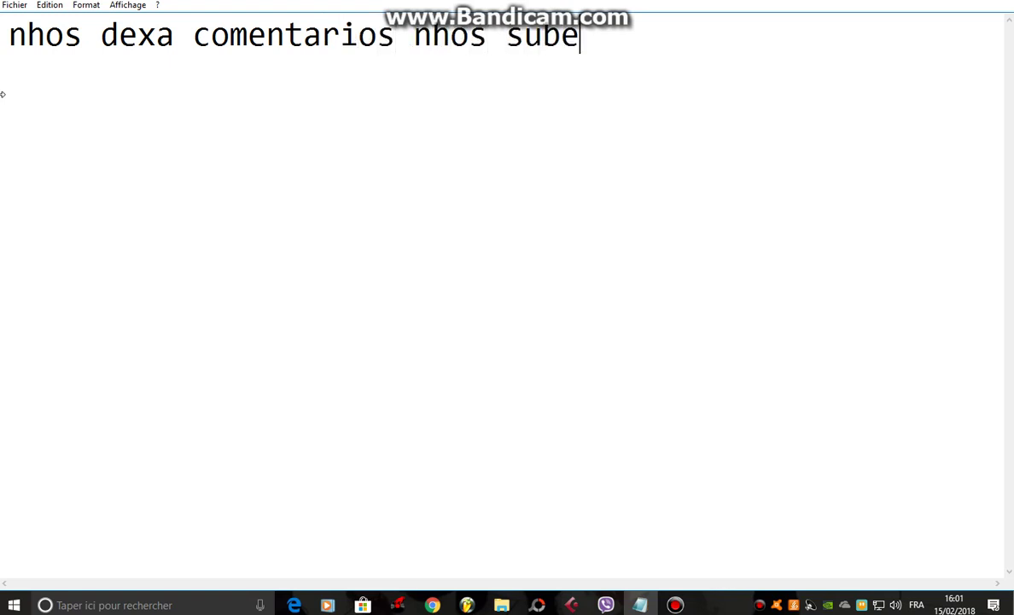
type("creve na nh")
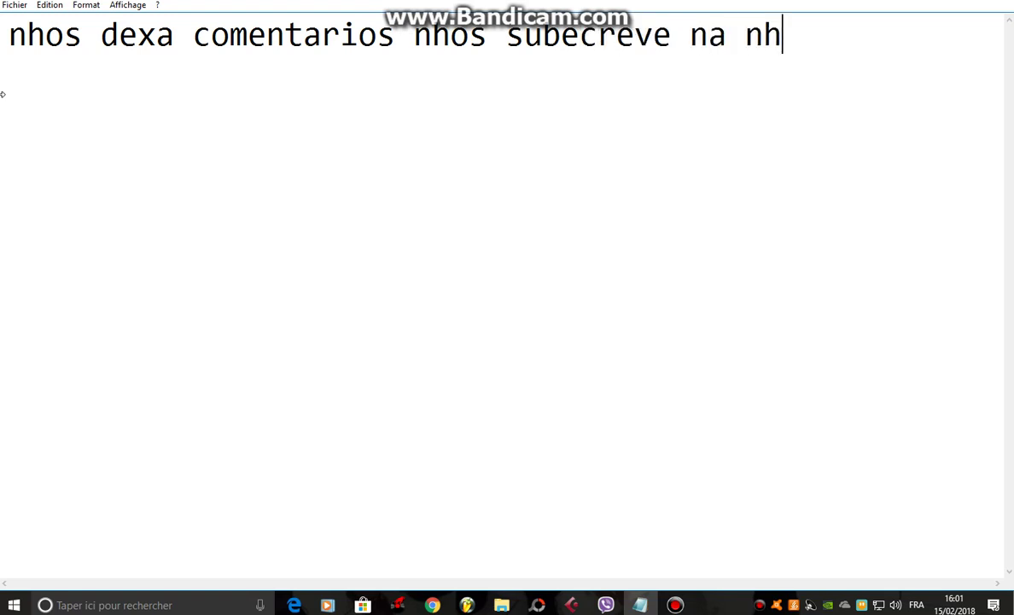
type("a canal pa ma")
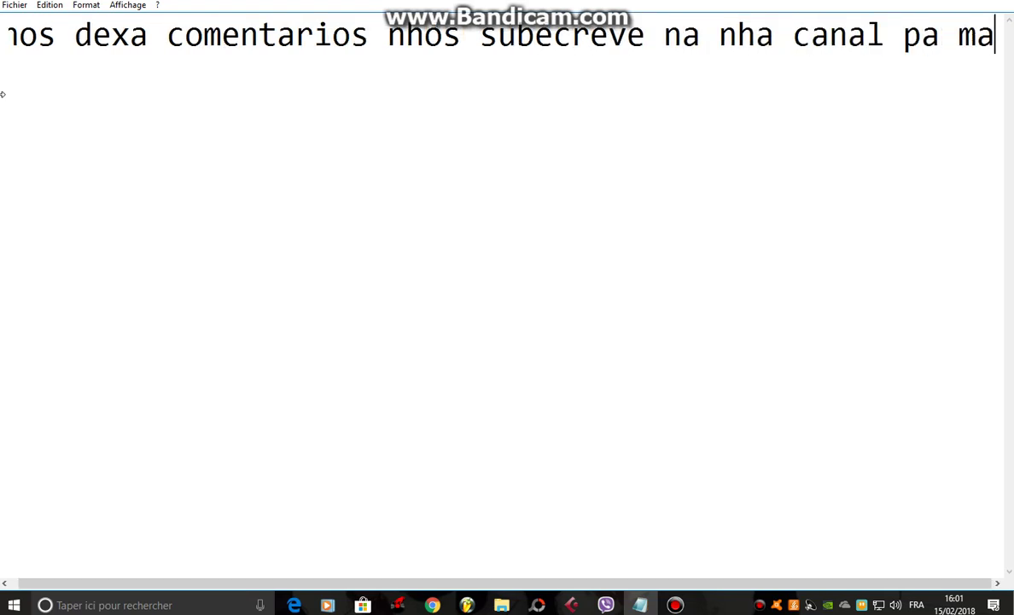
type("s 9dades")
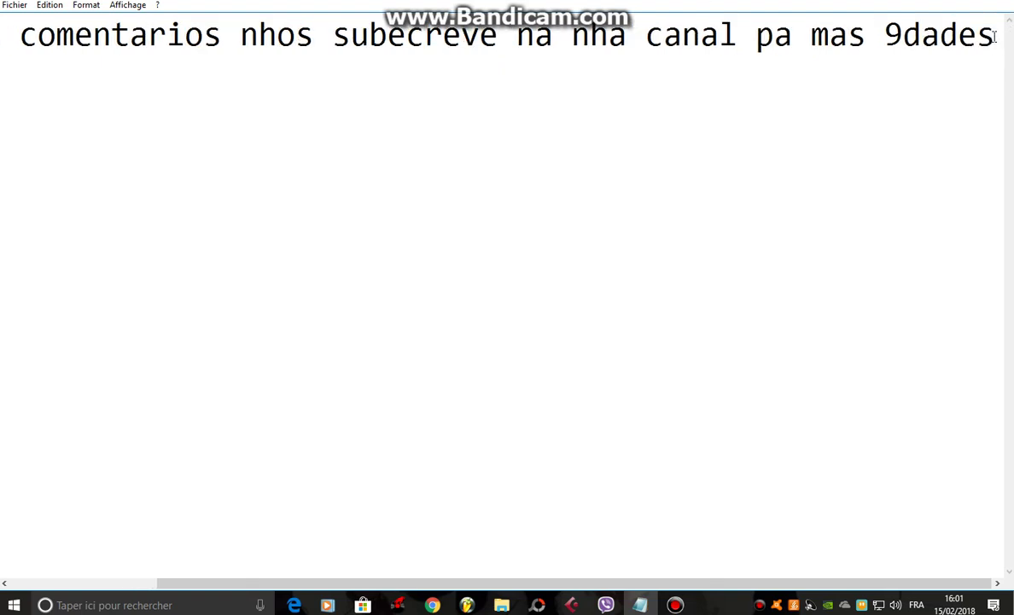
Replace the subscription comment in the note with "fb :" followed by the author's Facebook name.
left_click_drag(994, 36, 0, 69)
key("BackSpace")
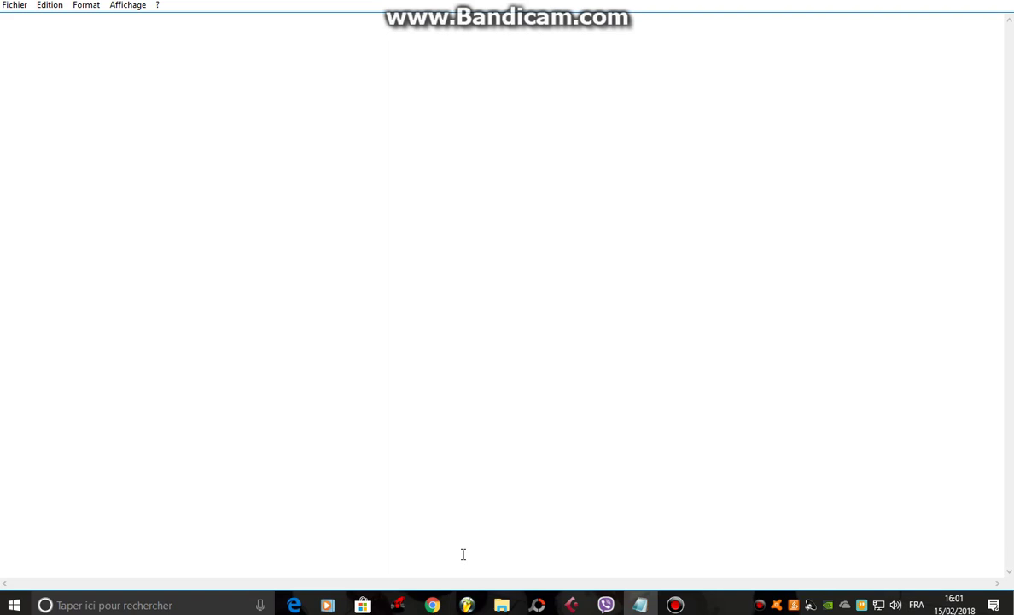
type("fb :Mc")
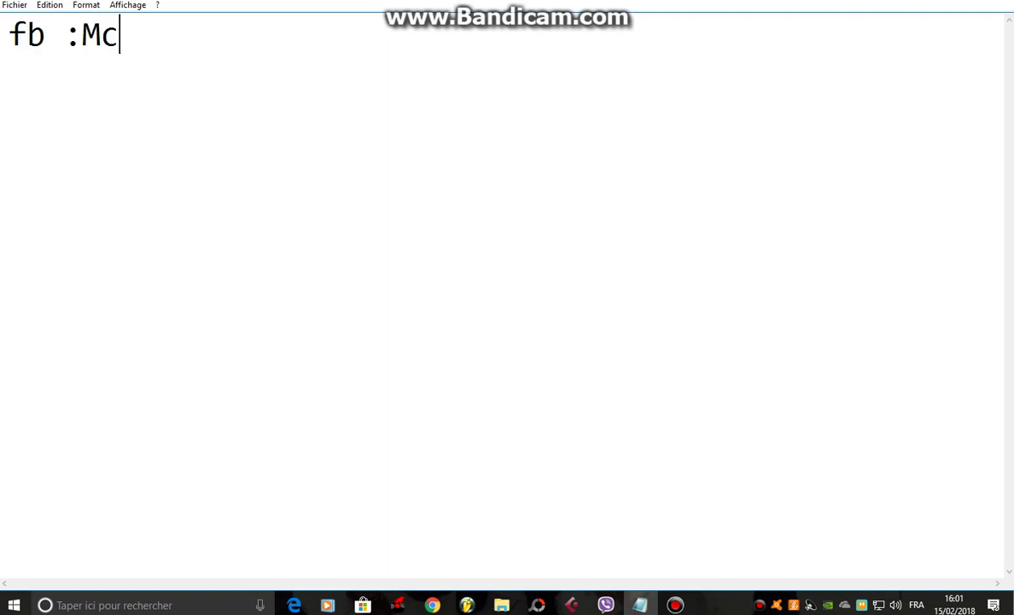
type(" Monteiro")
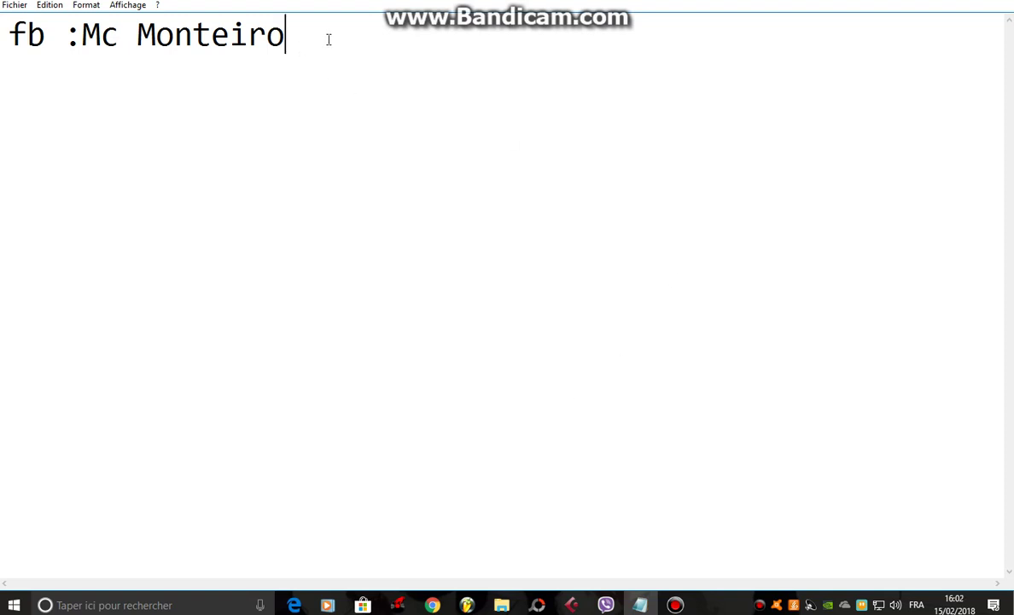
Cut the Facebook line from the note, then switch to FL Studio and move the playlist playback position to bar 21.
left_click_drag(327, 39, 0, 81)
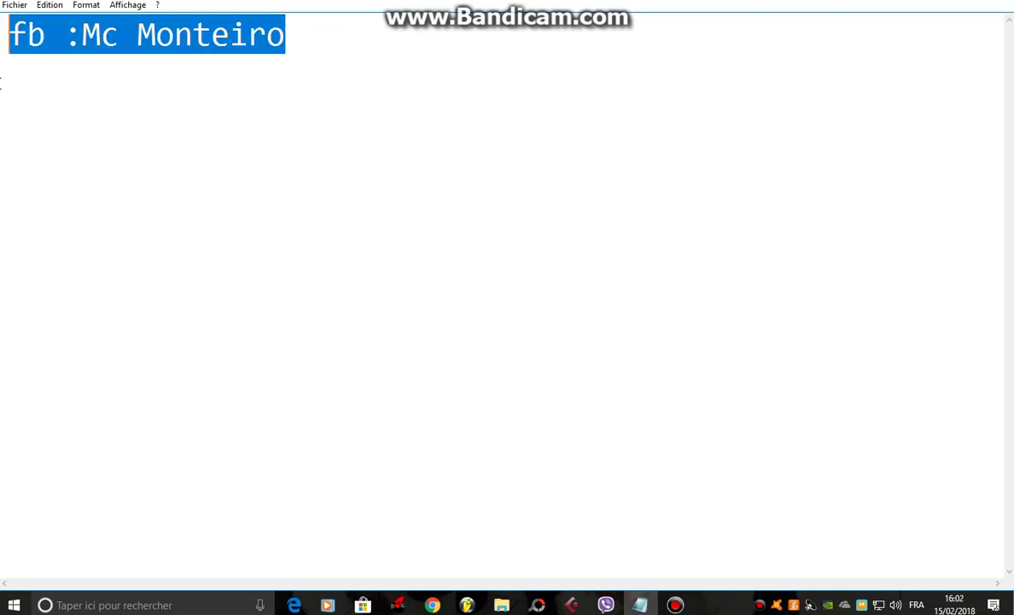
key("ctrl+x")
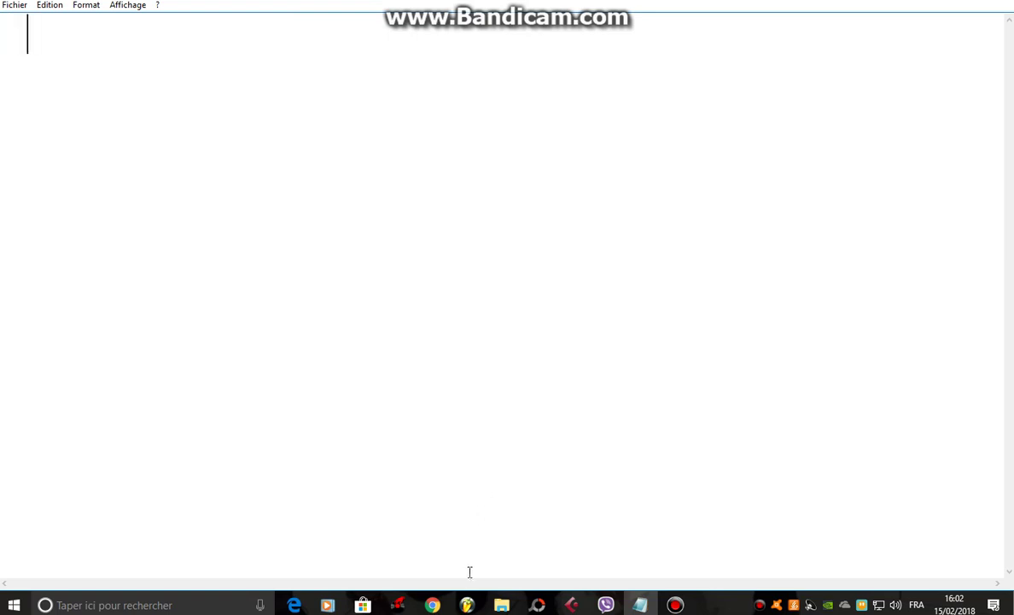
left_click(469, 602)
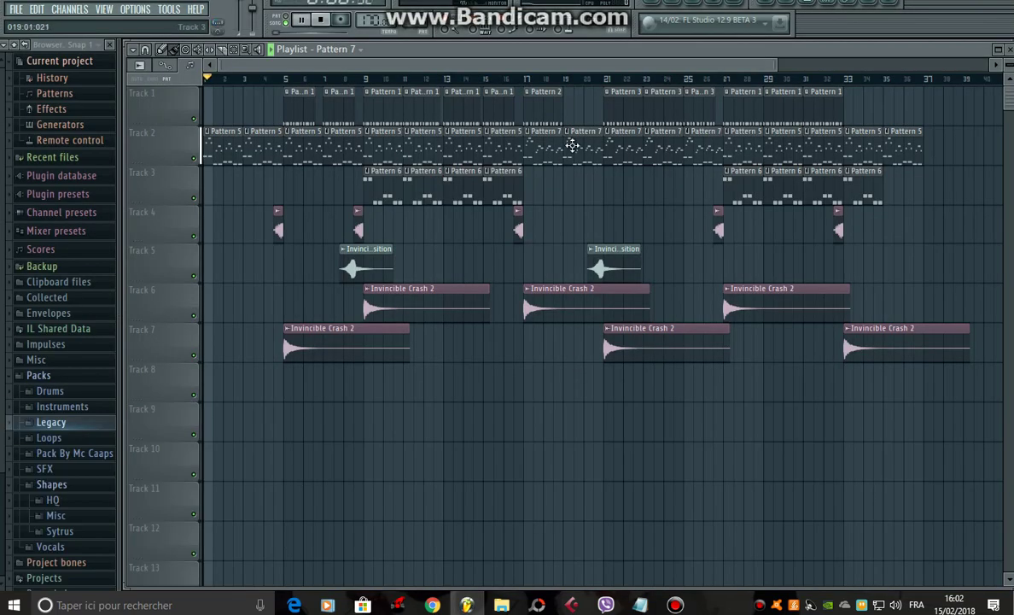
left_click(609, 80)
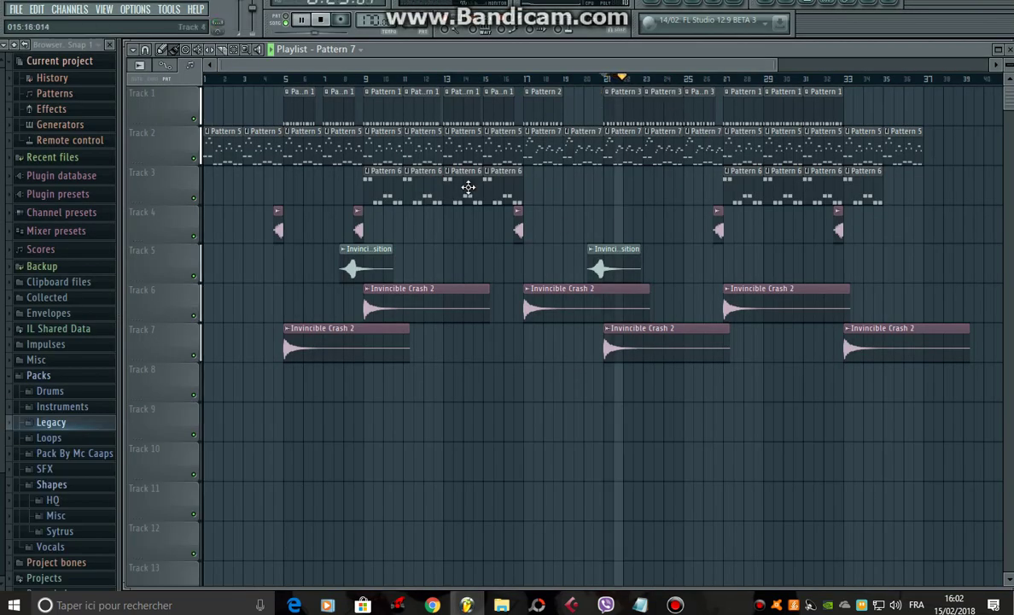